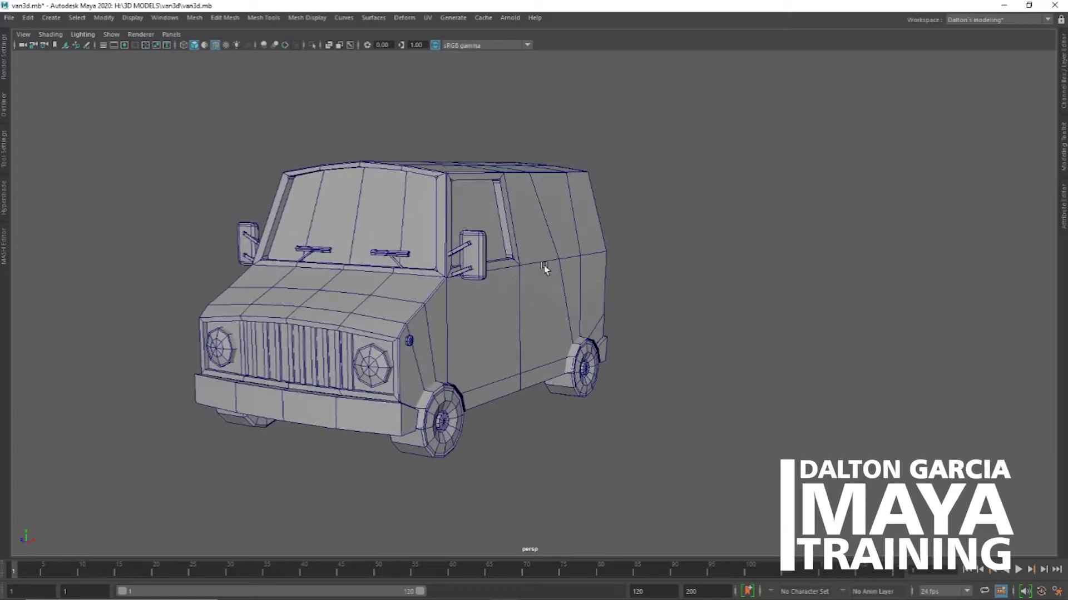
Orbit around the finished van to inspect it, then replace it with a new empty scene.
mouse_move(541, 279)
left_mouse_down("alt")
mouse_move(530, 268)
mouse_move(509, 288)
mouse_move(532, 280)
mouse_move(509, 292)
left_mouse_up("alt")
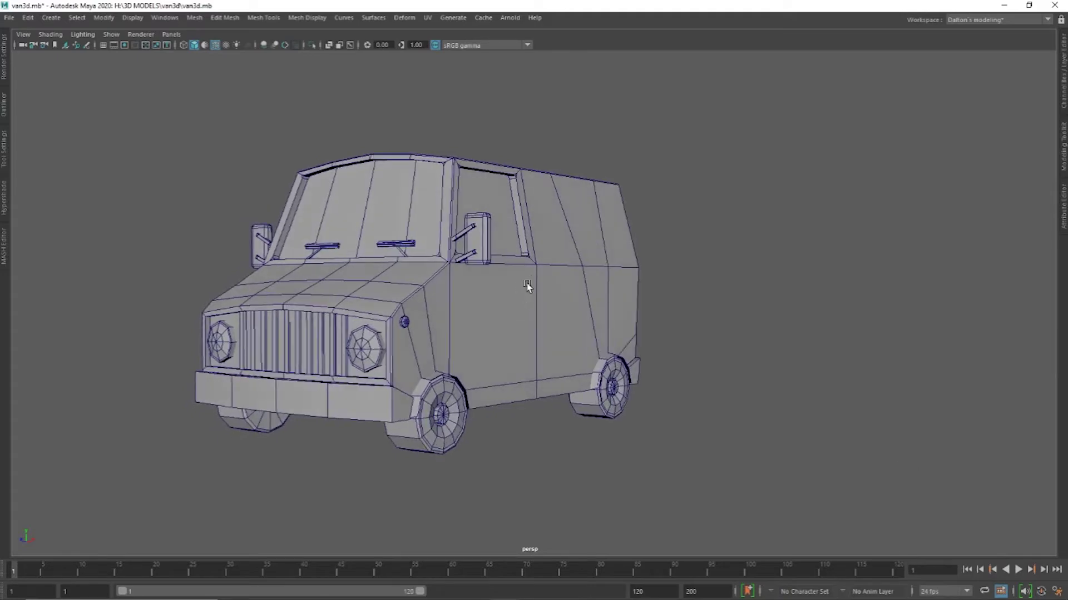
mouse_move(528, 286)
left_mouse_down("alt")
mouse_move(555, 329)
mouse_move(507, 340)
mouse_move(560, 341)
mouse_move(551, 327)
mouse_move(627, 328)
mouse_move(546, 312)
mouse_move(545, 336)
left_mouse_up("alt")
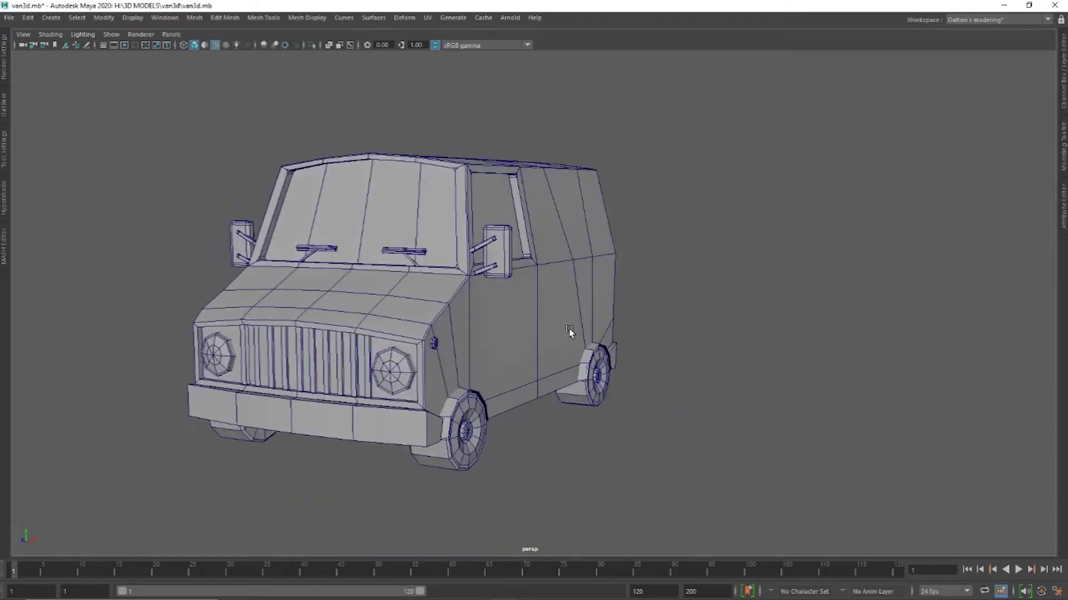
mouse_move(582, 327)
left_mouse_down("alt")
mouse_move(684, 327)
mouse_move(562, 335)
left_mouse_up("alt")
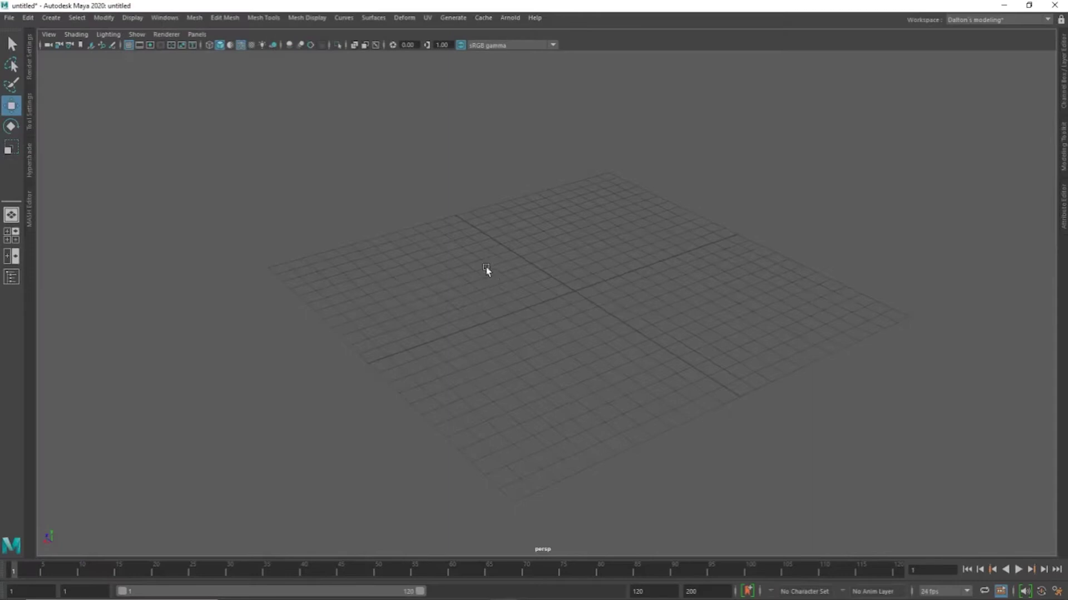
middle_click_drag(486, 271, 482, 259, "alt")
Create a polygon cube at the grid centre and scale it wider along Z into a box.
middle_click_drag(485, 249, 529, 235, "alt")
right_click_drag(526, 236, 521, 259, "shift")
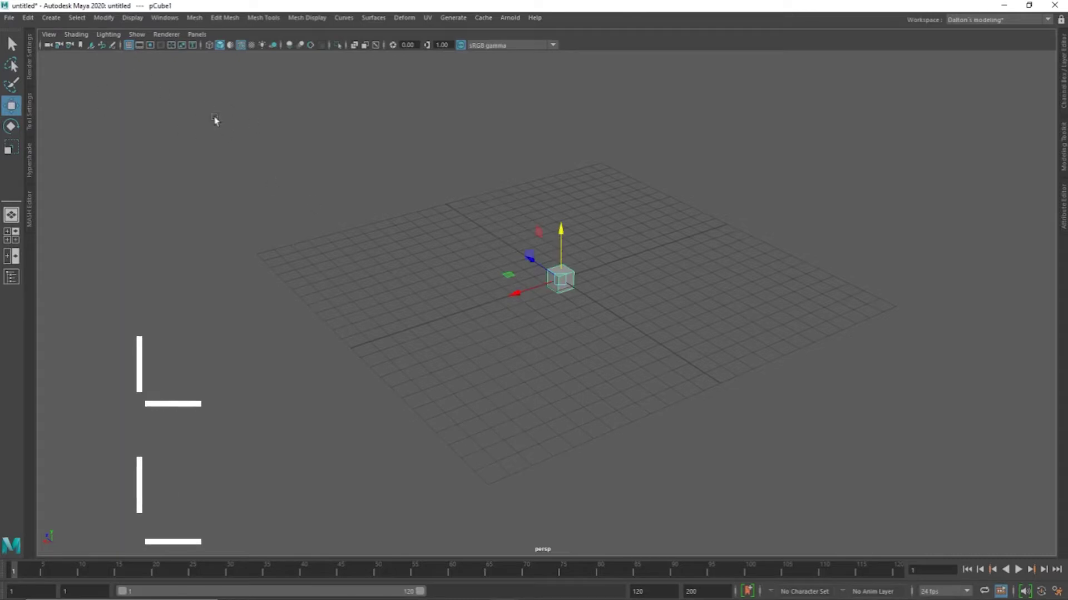
middle_click_drag(434, 186, 371, 221, "alt")
key("r")
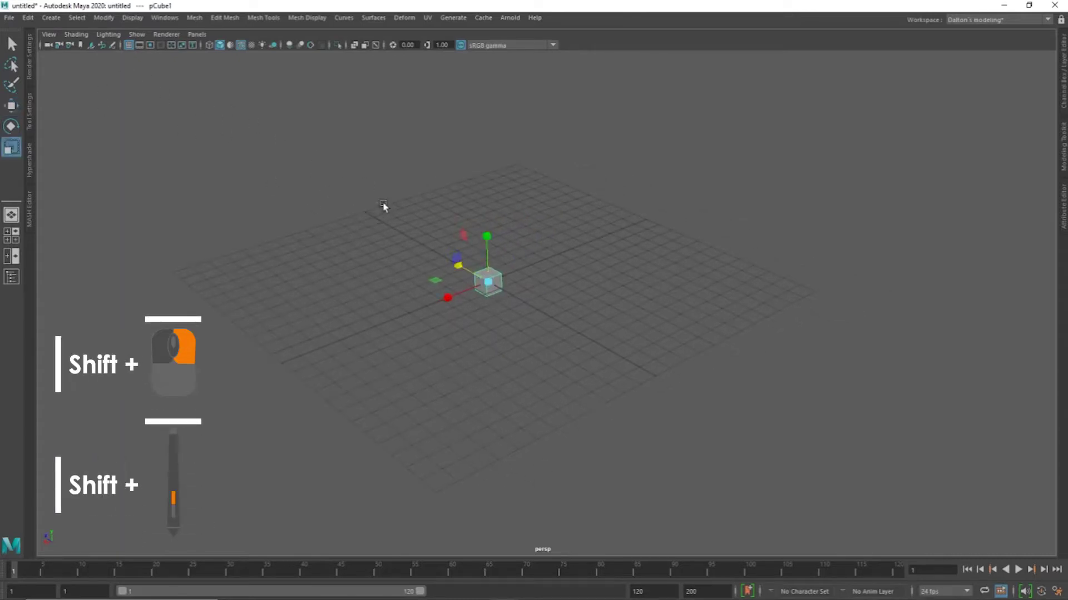
key("f")
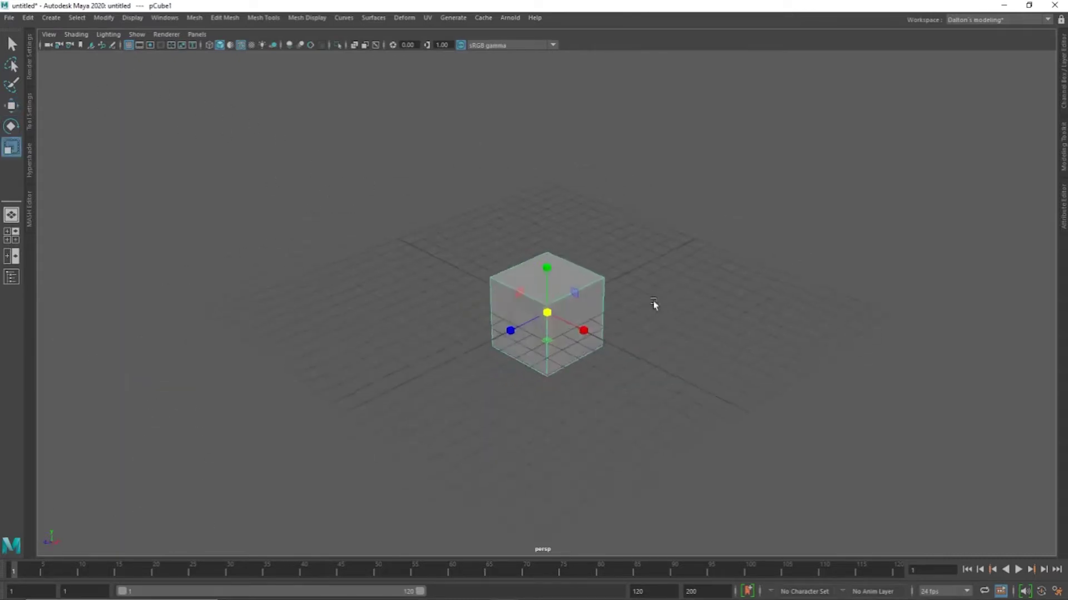
left_click_drag(625, 281, 519, 255, "alt")
scroll(529, 252, "up", 3)
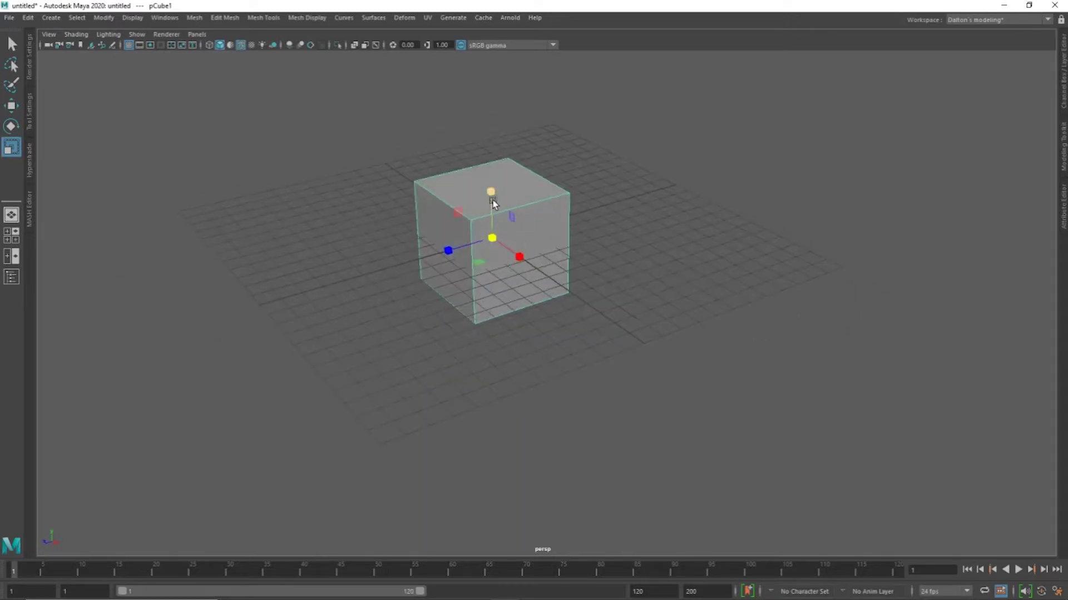
mouse_move(448, 251)
left_mouse_down()
mouse_move(441, 288)
mouse_move(461, 290)
left_mouse_up()
key("w")
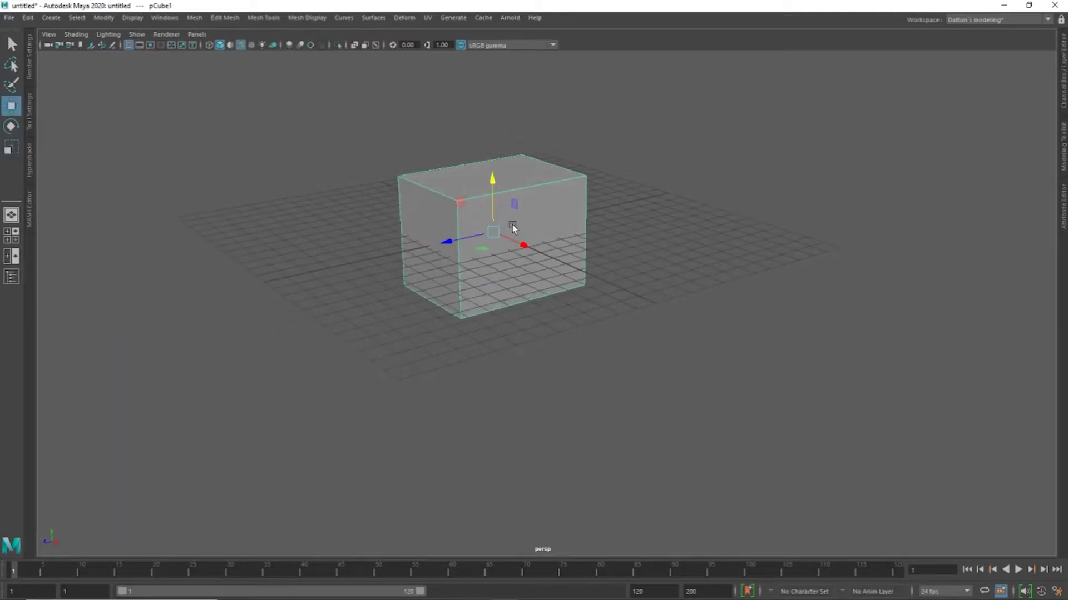
mouse_move(512, 225)
left_mouse_down("alt")
mouse_move(481, 267)
mouse_move(443, 255)
mouse_move(484, 258)
mouse_move(503, 191)
mouse_move(472, 232)
mouse_move(522, 229)
mouse_move(508, 232)
mouse_move(519, 212)
left_mouse_up("alt")
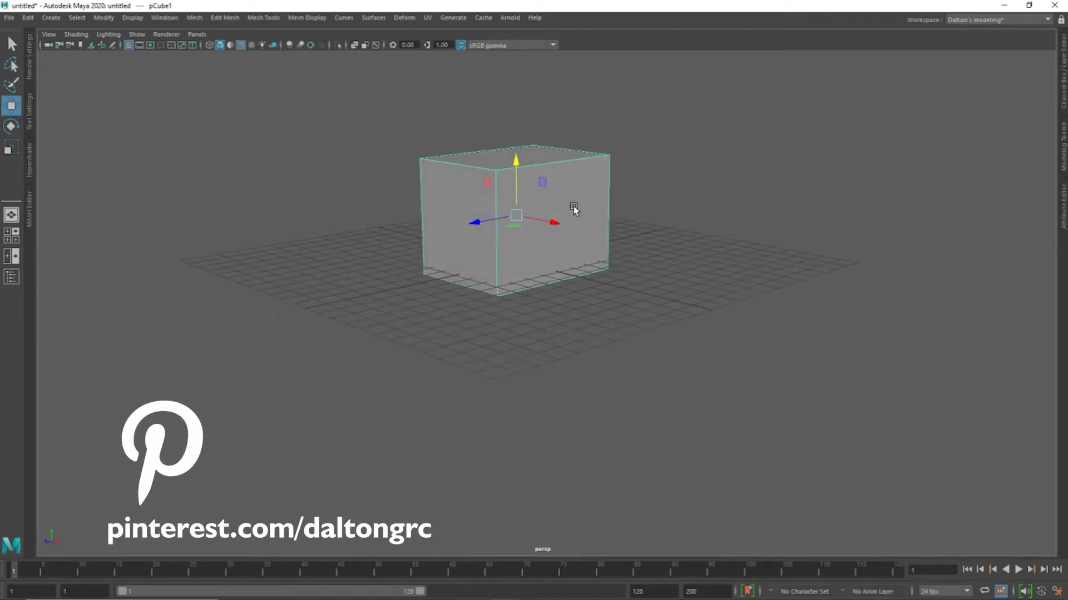
Insert a horizontal edge loop around the middle of the box.
key("F10")
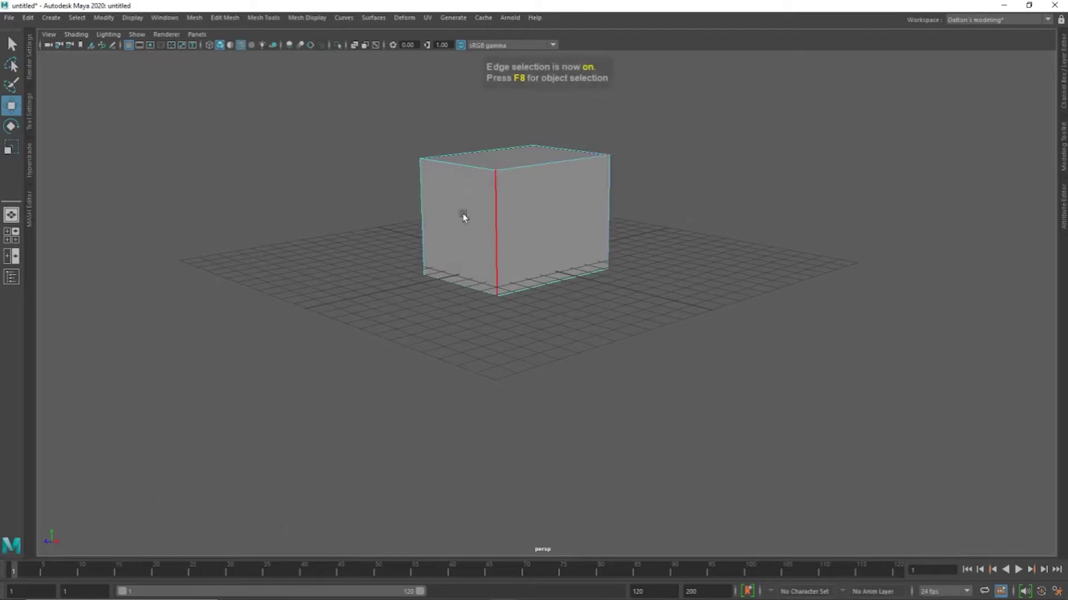
left_click(494, 232)
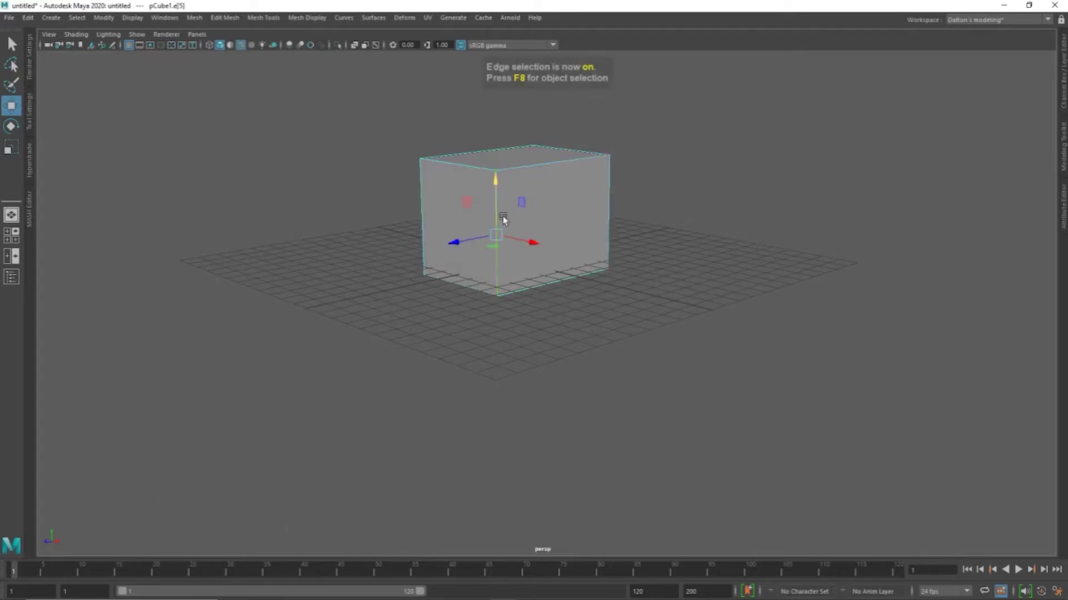
left_click_drag(571, 215, 449, 192, "alt")
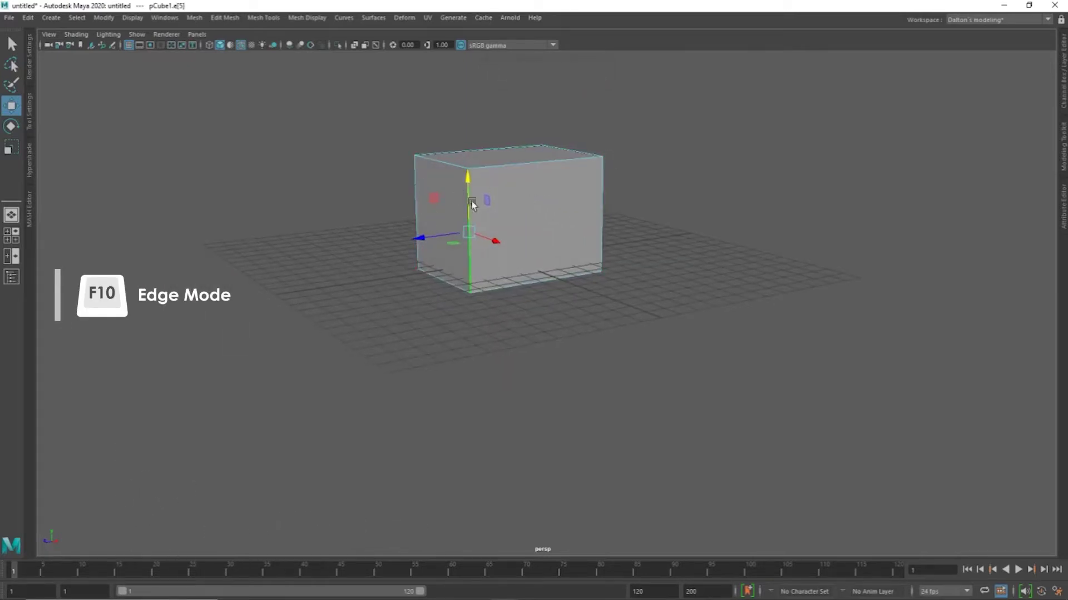
right_click_drag(469, 209, 336, 206, "ctrl")
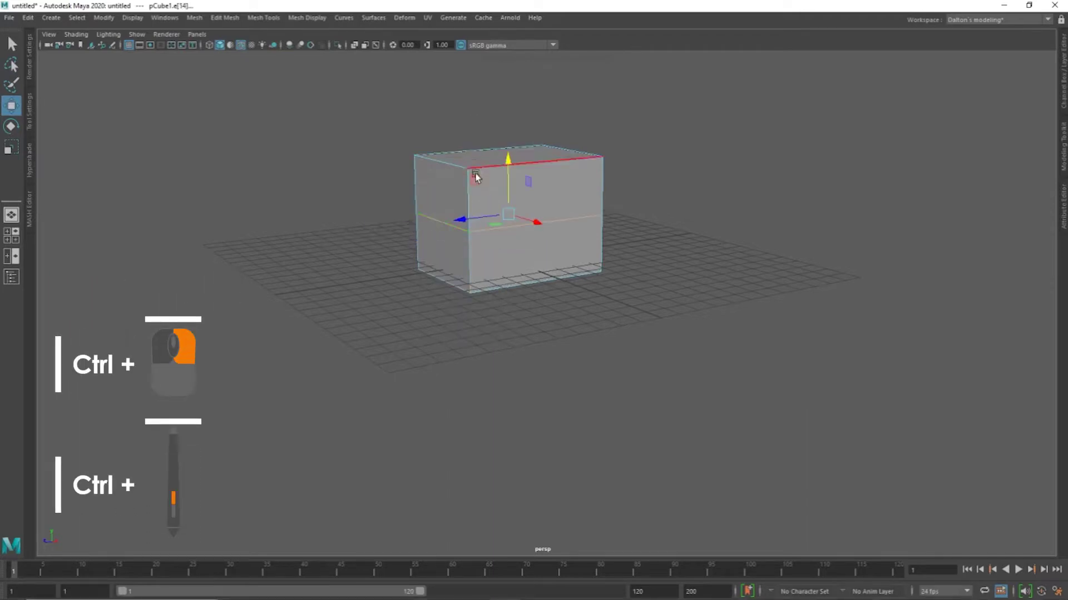
left_click(488, 200)
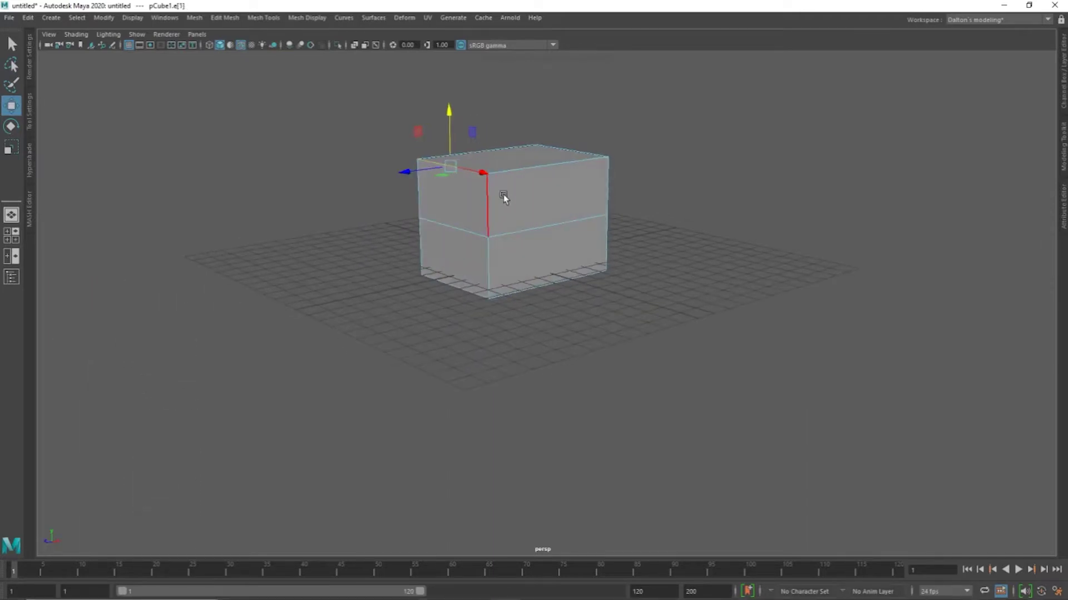
Add further horizontal and vertical edge loops across the front, then lower one loop slightly.
key("g")
left_click(555, 222)
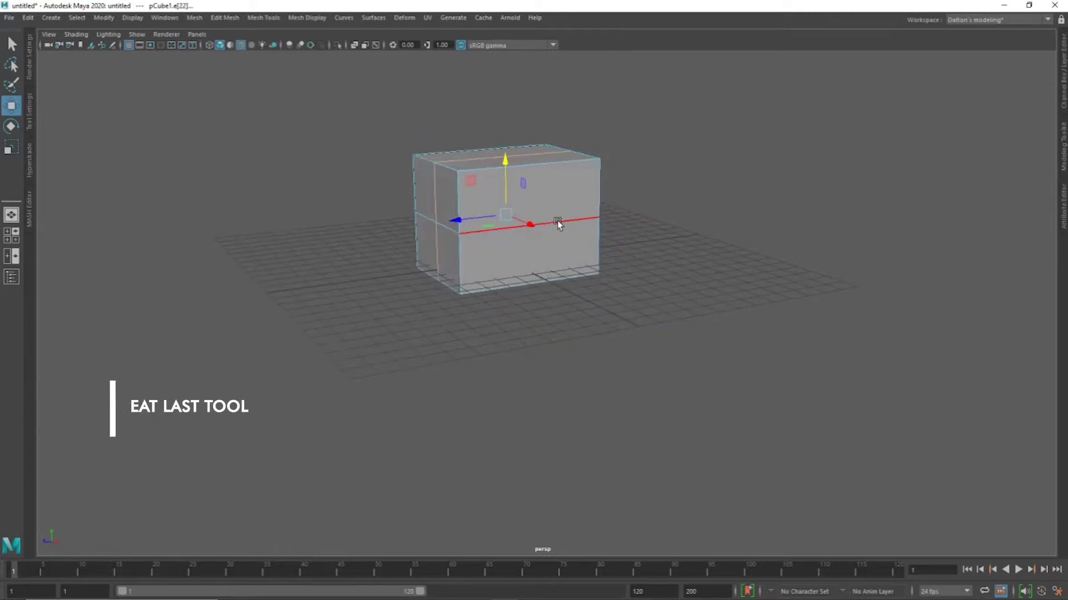
left_click_drag(579, 191, 539, 219, "alt")
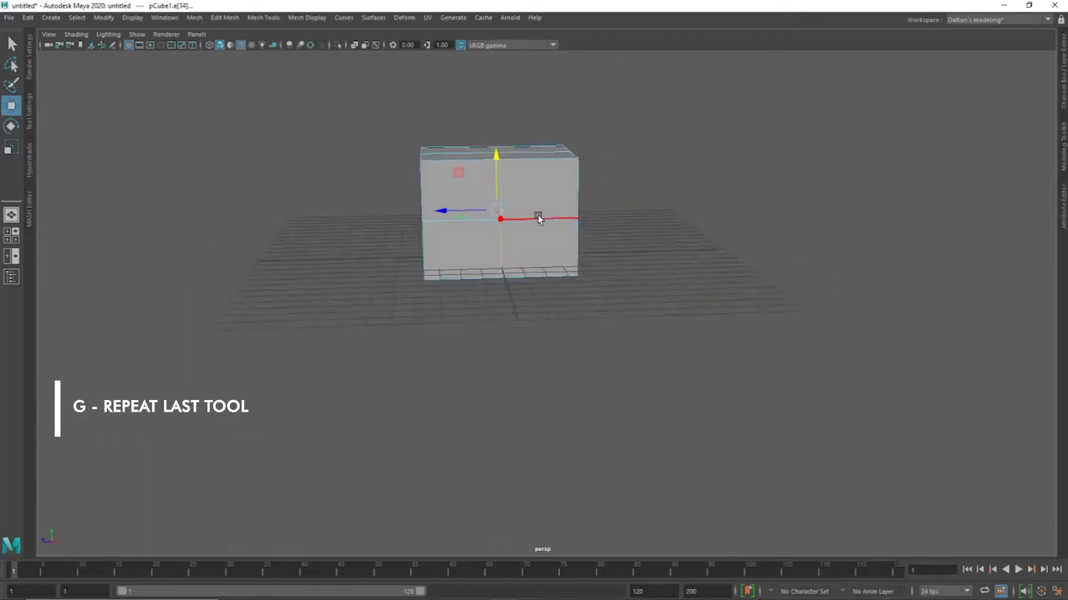
left_click(586, 217)
left_click(545, 222)
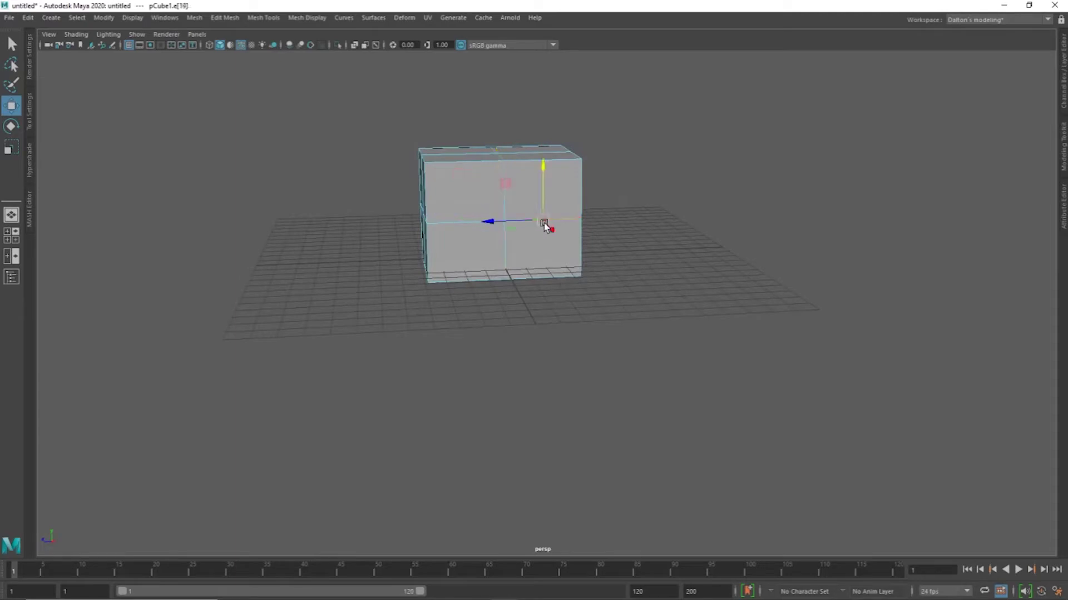
left_click_drag(568, 240, 579, 235, "alt")
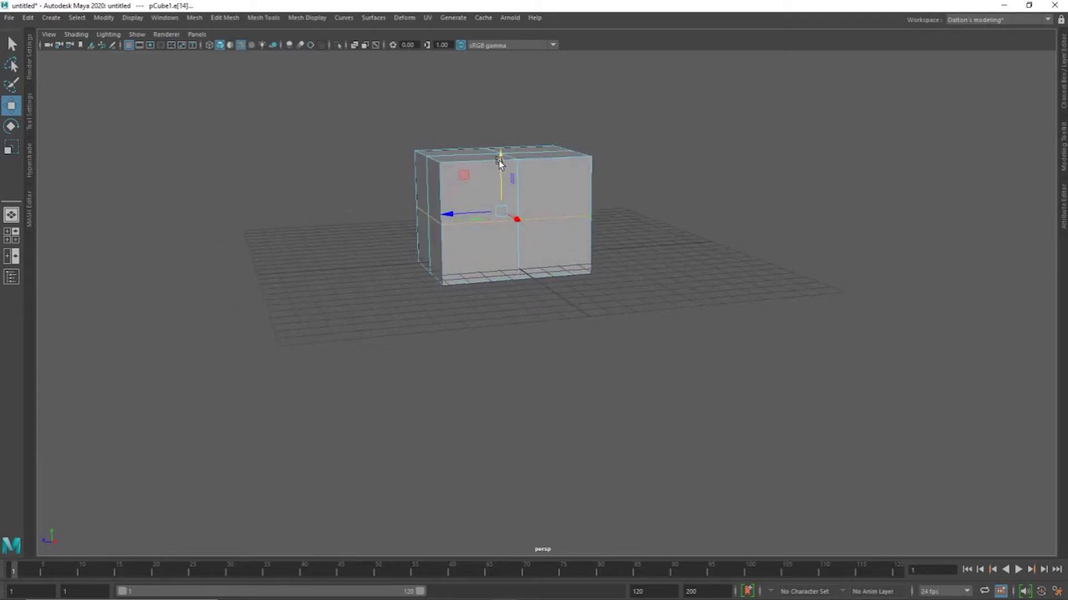
mouse_move(506, 139)
left_mouse_down()
mouse_move(526, 164)
mouse_move(473, 174)
mouse_move(527, 151)
mouse_move(601, 174)
mouse_move(584, 172)
mouse_move(615, 265)
left_mouse_up()
In side view, select the bottom row of vertices and raise it to shorten the box.
key("F9")
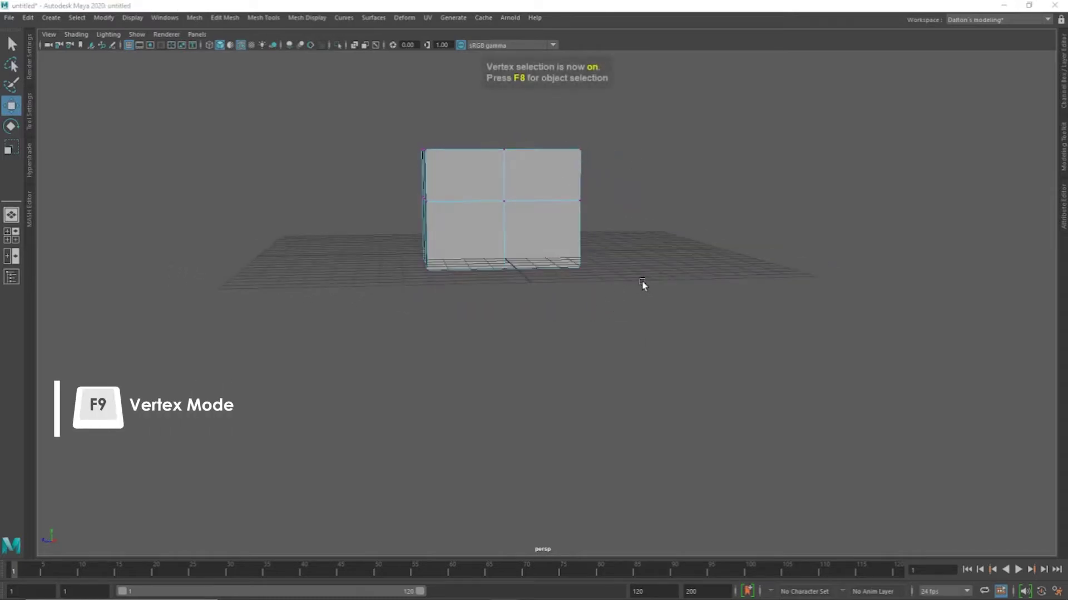
key("space")
left_click(674, 286)
left_click_drag(729, 383, 310, 283)
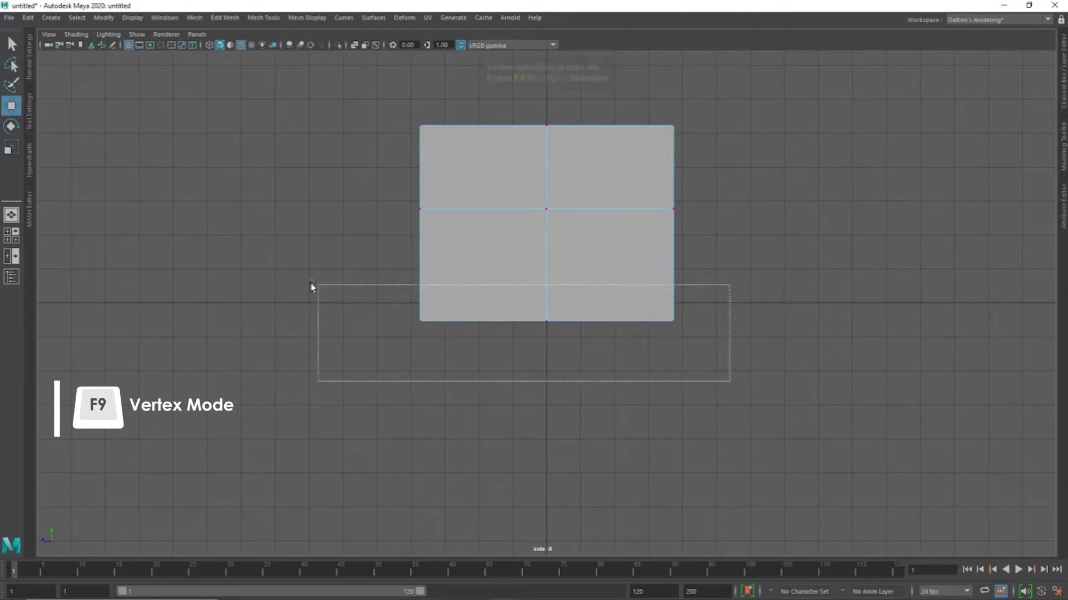
left_click_drag(547, 272, 544, 252)
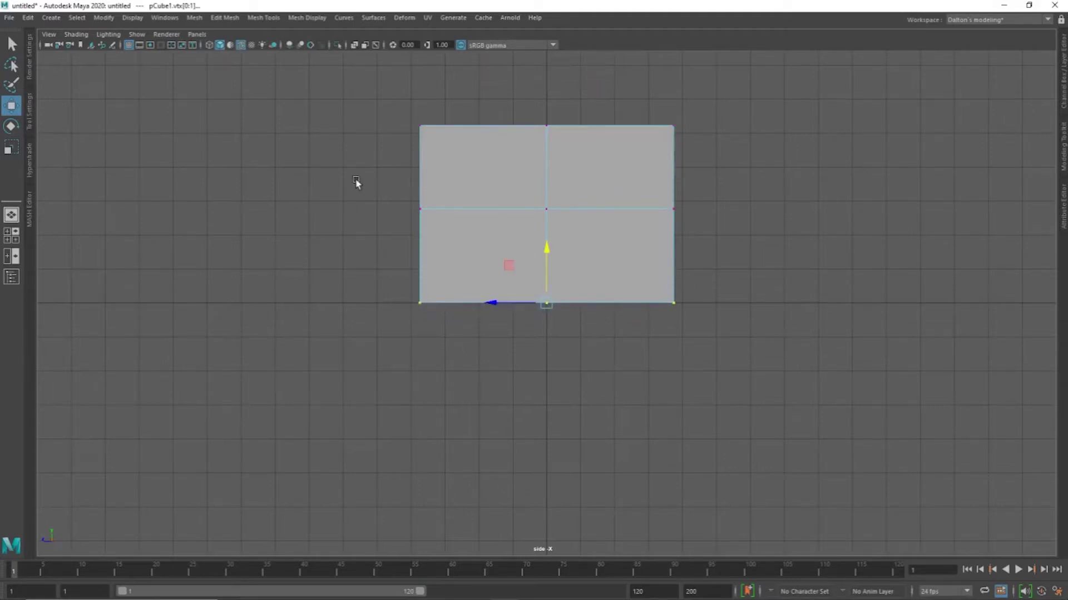
left_click_drag(357, 179, 722, 238)
Orbit the box in perspective and toggle between the four-view and single-view layouts.
mouse_move(635, 165)
left_mouse_down("alt")
mouse_move(670, 193)
mouse_move(697, 193)
mouse_move(623, 203)
mouse_move(544, 194)
left_mouse_up("alt")
middle_click_drag(568, 153, 516, 193, "alt")
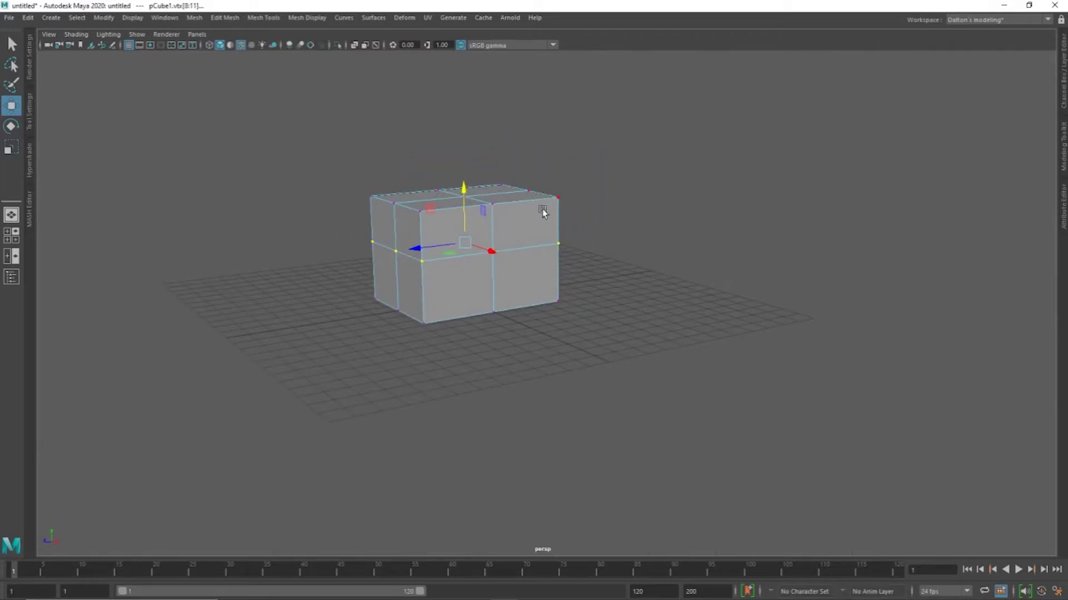
left_click_drag(543, 213, 525, 217, "alt")
key("space")
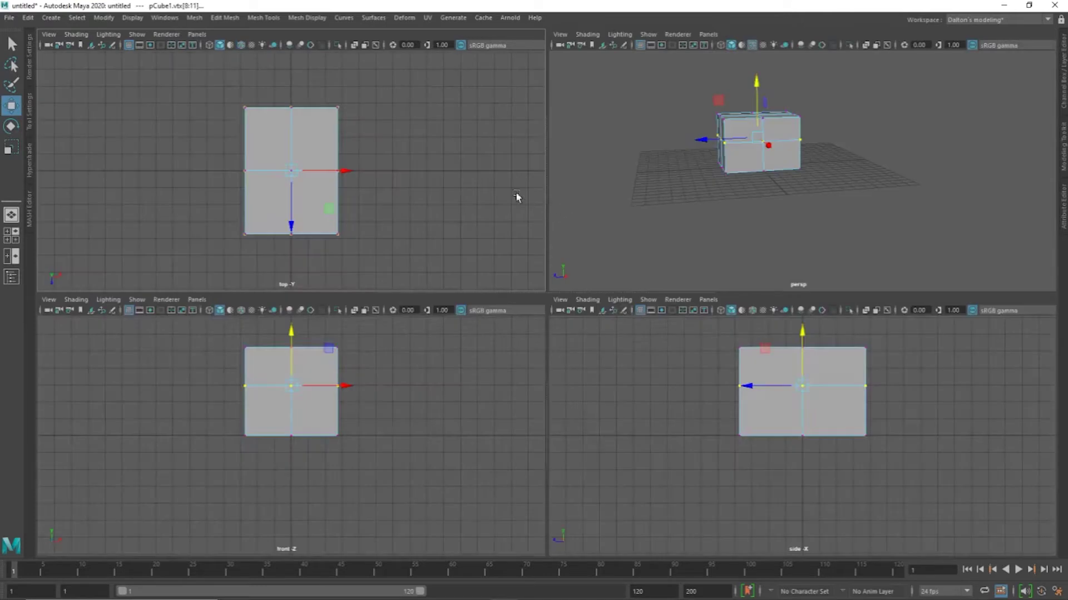
key("space")
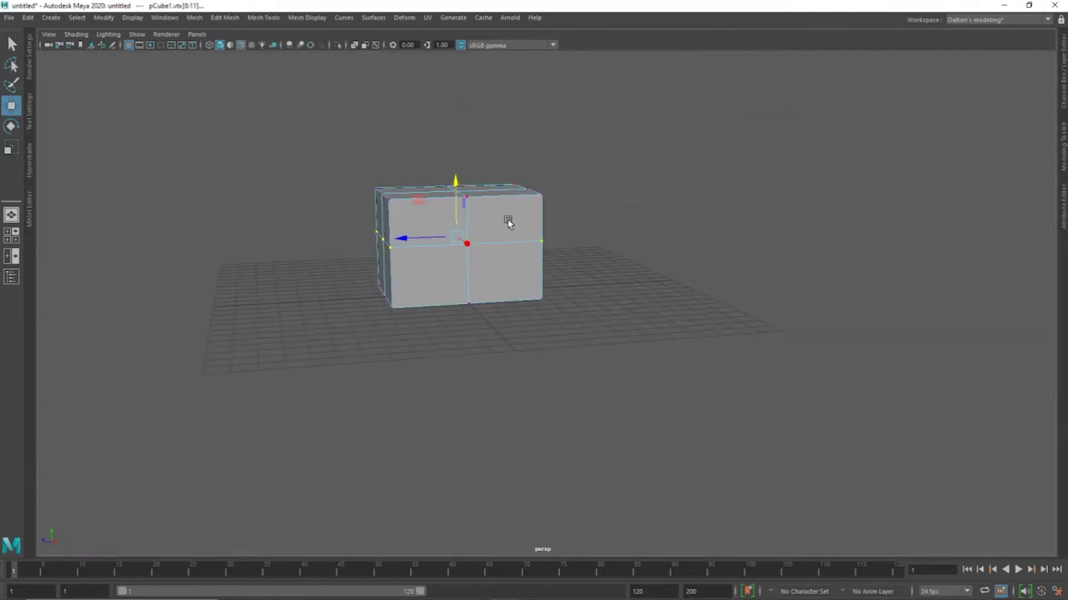
mouse_move(507, 223)
left_mouse_down("alt")
mouse_move(541, 217)
mouse_move(591, 239)
mouse_move(529, 215)
mouse_move(592, 216)
left_mouse_up("alt")
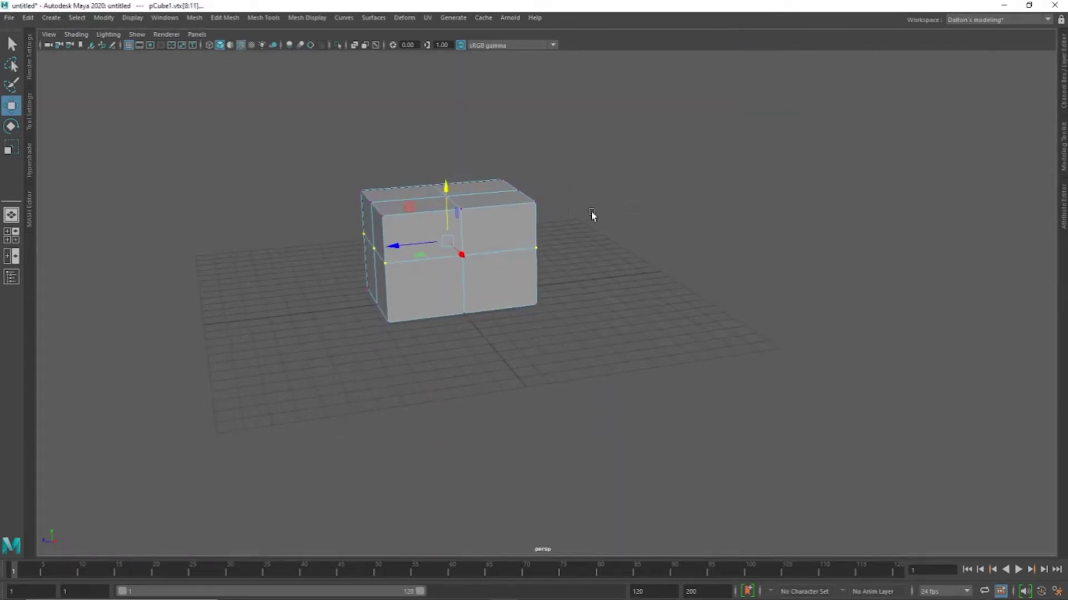
key("space")
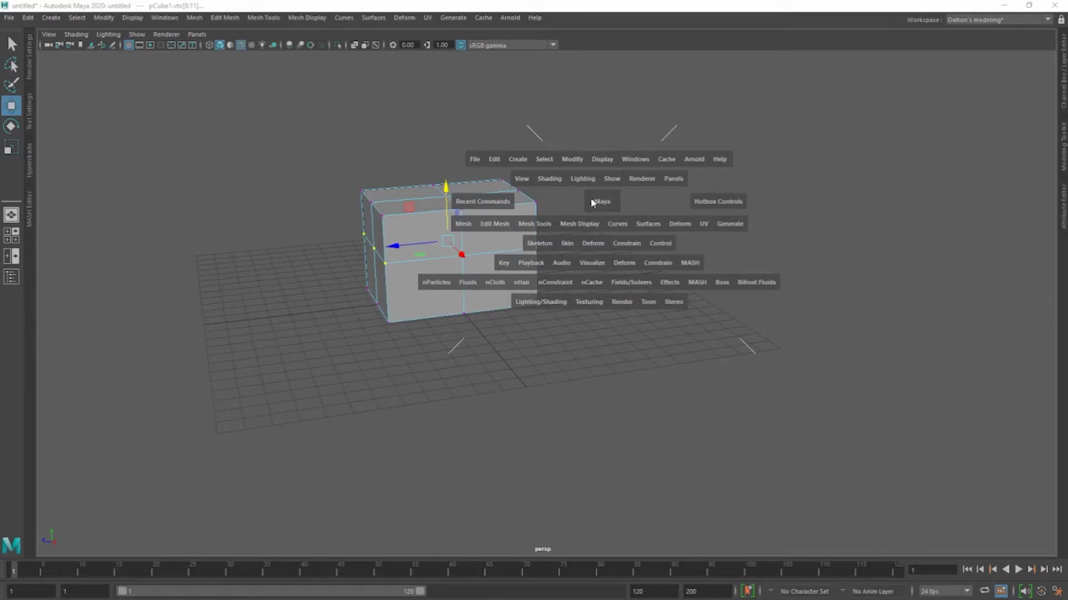
Back in perspective, push the top front corner vertices back to slant the front.
left_click_drag(592, 203, 547, 202)
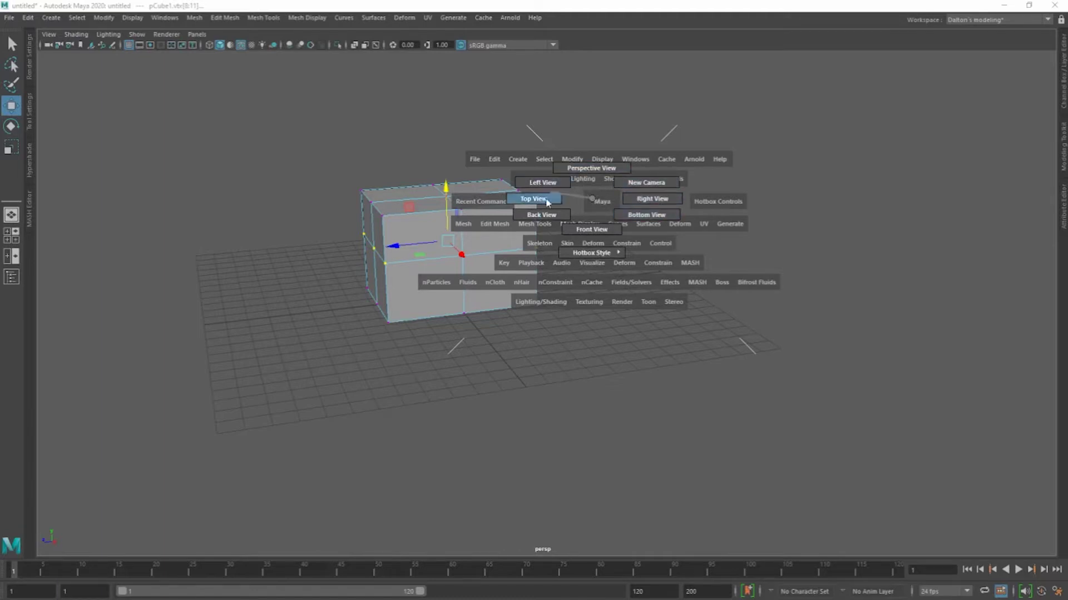
mouse_move(548, 202)
left_mouse_down()
mouse_move(576, 171)
mouse_move(618, 182)
mouse_move(624, 203)
left_mouse_up()
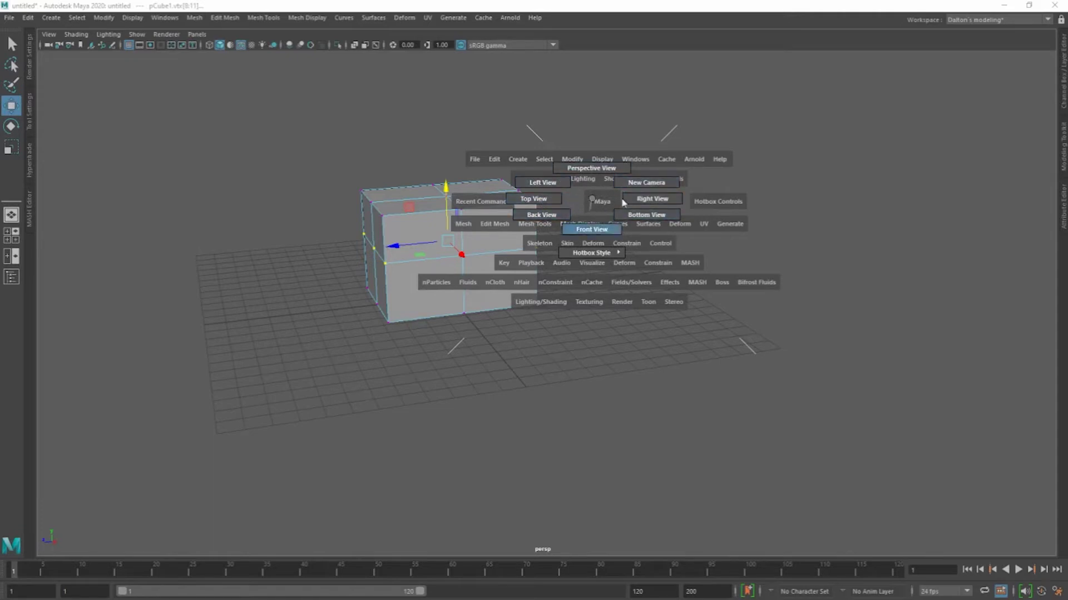
mouse_move(624, 203)
left_mouse_down()
mouse_move(655, 197)
mouse_move(625, 162)
left_mouse_up()
key("space")
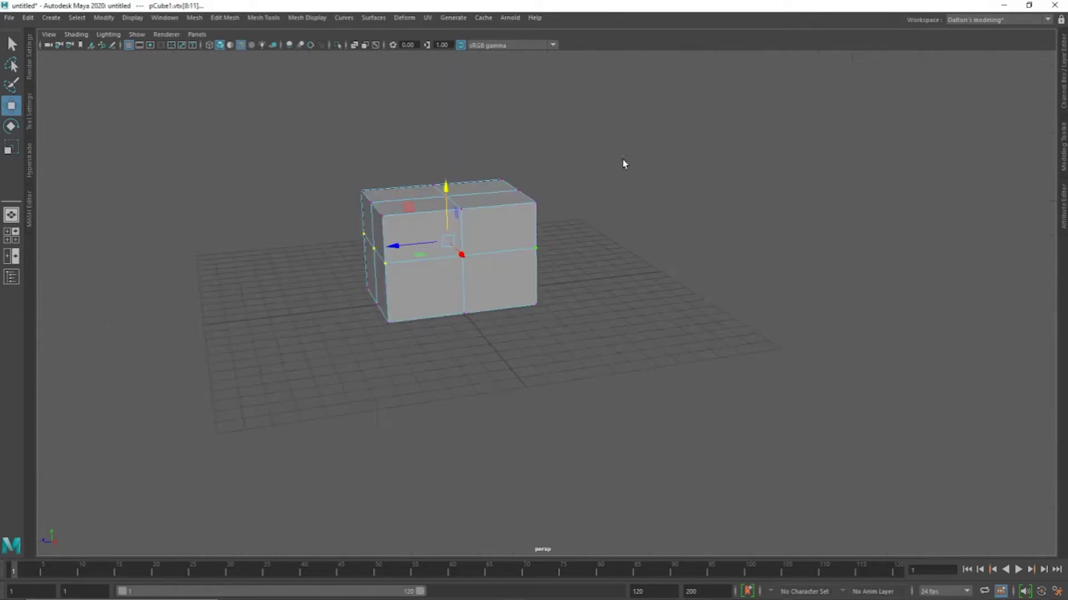
left_click_drag(542, 205, 464, 200, "alt")
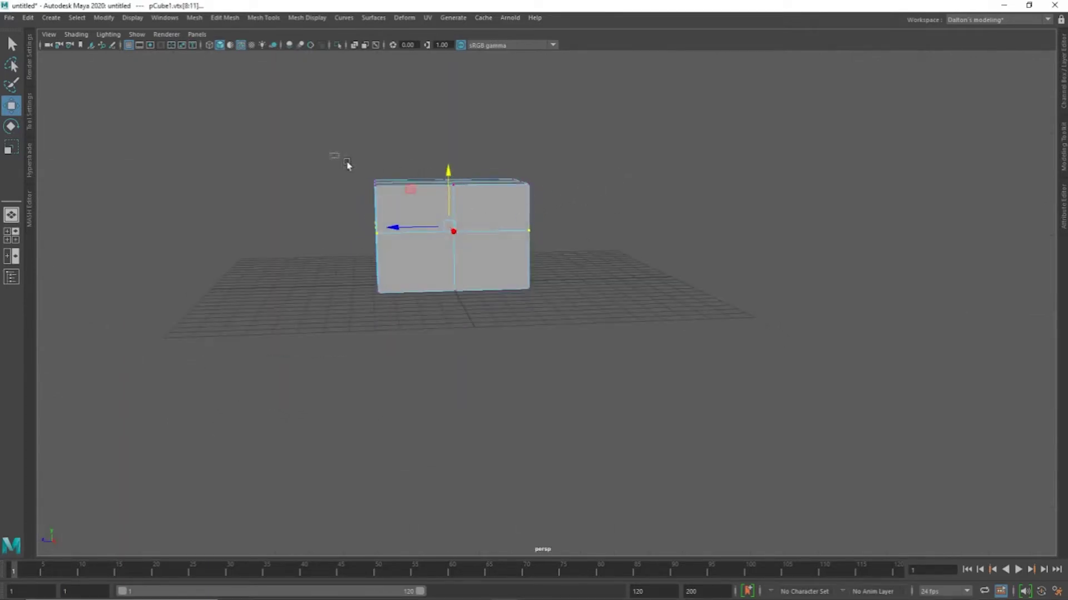
left_click_drag(347, 165, 389, 195)
left_click_drag(323, 184, 334, 186)
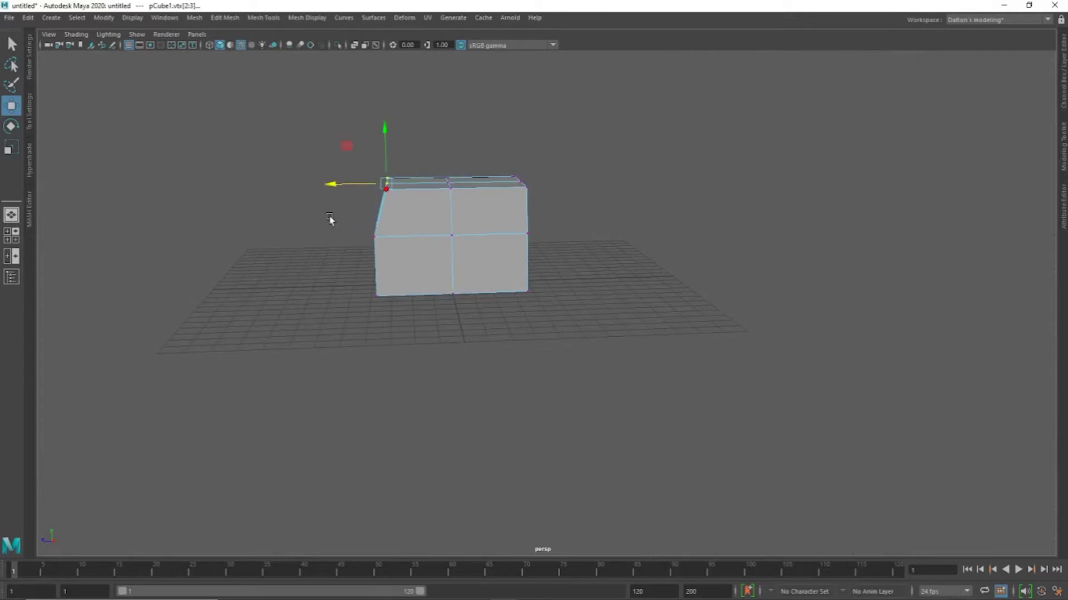
Pull the opposite end's top corner vertices inward to slant the back.
mouse_move(372, 232)
left_mouse_down("alt")
mouse_move(357, 214)
mouse_move(341, 219)
left_mouse_up("alt")
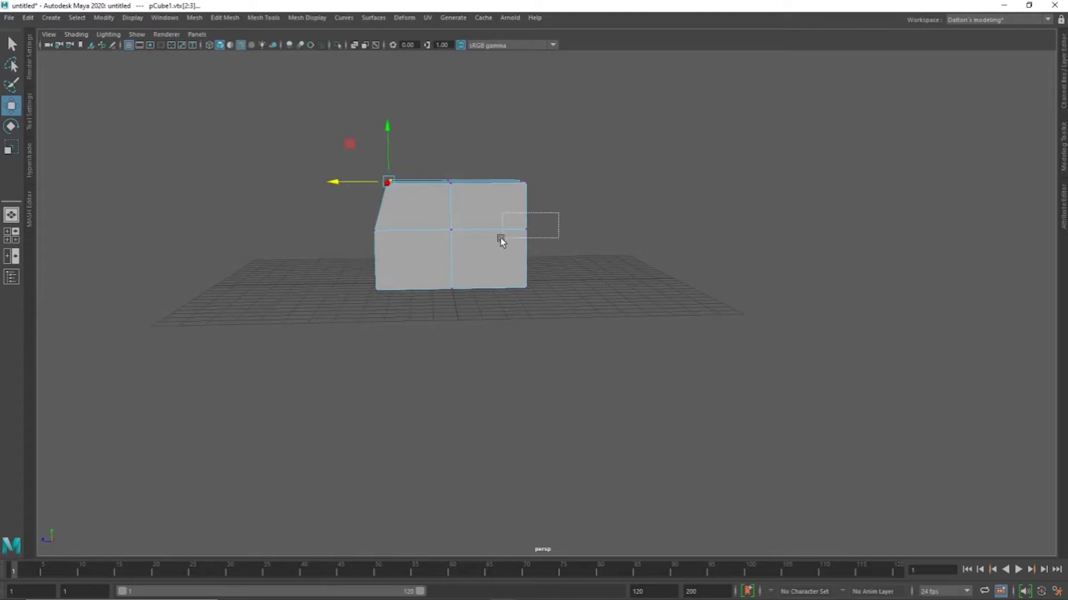
left_click_drag(501, 238, 501, 239)
left_click_drag(501, 239, 530, 252, "alt")
mouse_move(474, 224)
left_mouse_down()
mouse_move(490, 243)
mouse_move(520, 248)
mouse_move(536, 234)
mouse_move(548, 254)
mouse_move(544, 231)
mouse_move(495, 256)
mouse_move(593, 242)
mouse_move(560, 268)
mouse_move(543, 263)
left_mouse_up()
Extrude the lower front face outward along X to form the hood block.
key("F8")
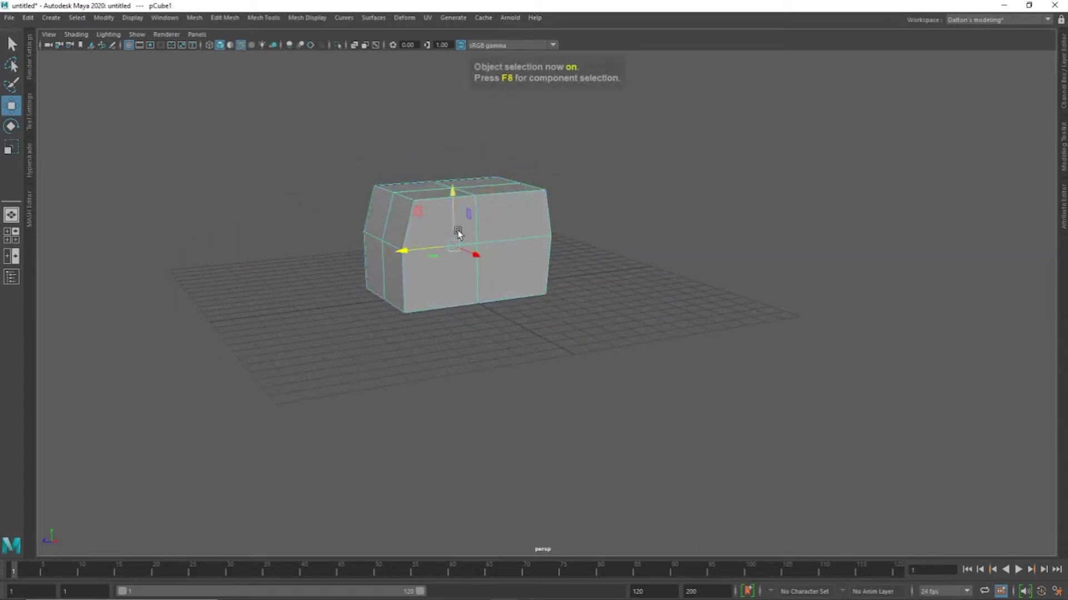
key("F11")
mouse_move(421, 295)
left_mouse_down("alt")
mouse_move(448, 297)
mouse_move(410, 328)
mouse_move(405, 302)
mouse_move(439, 300)
mouse_move(424, 293)
left_mouse_up("alt")
left_click(447, 296)
right_click_drag(424, 293, 416, 293, "shift")
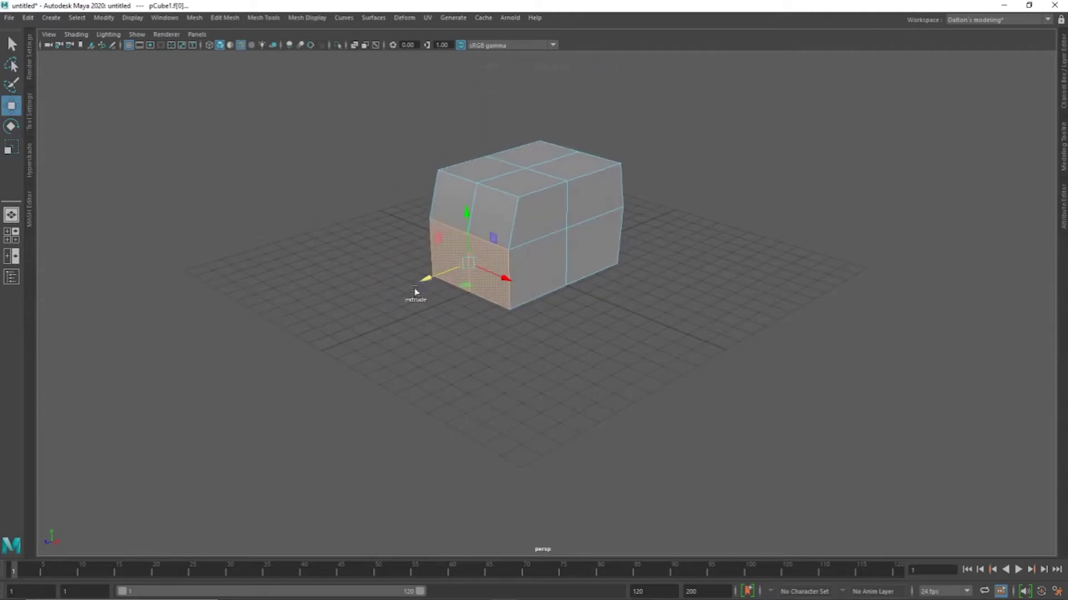
left_click_drag(427, 283, 407, 288)
right_click_drag(407, 288, 409, 289, "shift")
mouse_move(429, 303)
left_mouse_down("alt")
mouse_move(372, 300)
mouse_move(355, 245)
mouse_move(481, 253)
mouse_move(453, 243)
mouse_move(472, 248)
mouse_move(466, 257)
left_mouse_up("alt")
mouse_move(348, 241)
left_mouse_down()
mouse_move(357, 239)
mouse_move(328, 266)
mouse_move(396, 286)
mouse_move(389, 317)
mouse_move(415, 268)
left_mouse_up()
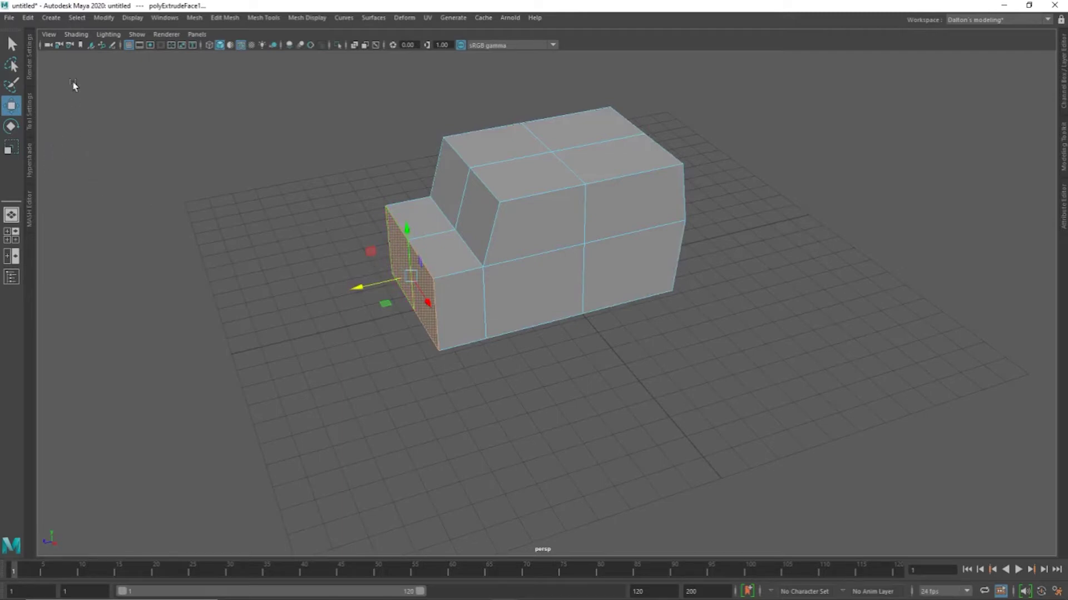
Open the Move Tool settings, expand Smart Duplicate Settings, and reselect the van body.
left_click(30, 118)
left_click(82, 296)
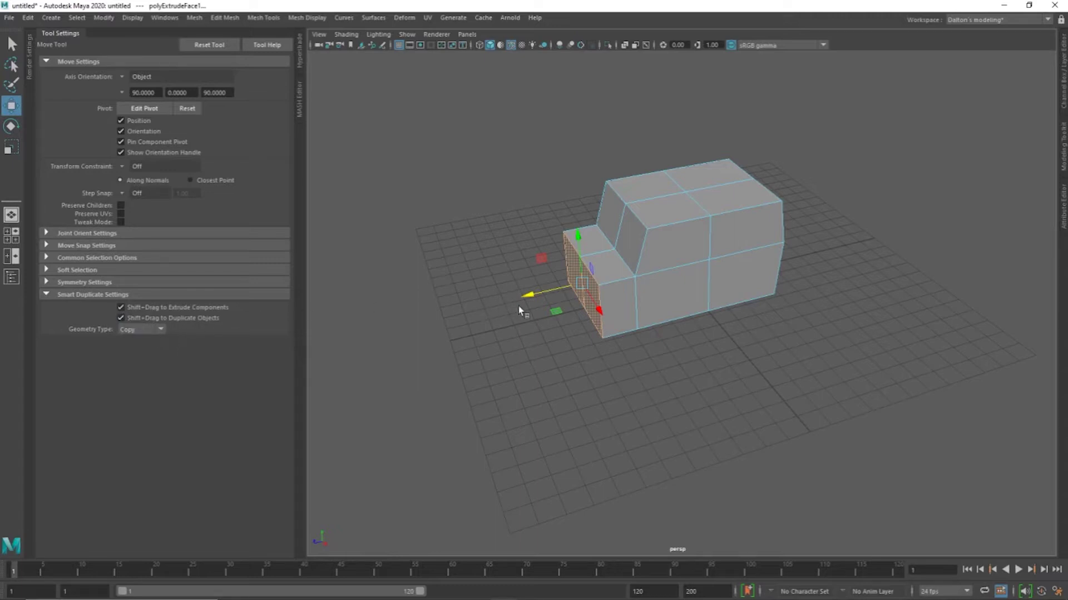
right_click_drag(715, 254, 768, 243)
left_click(820, 237)
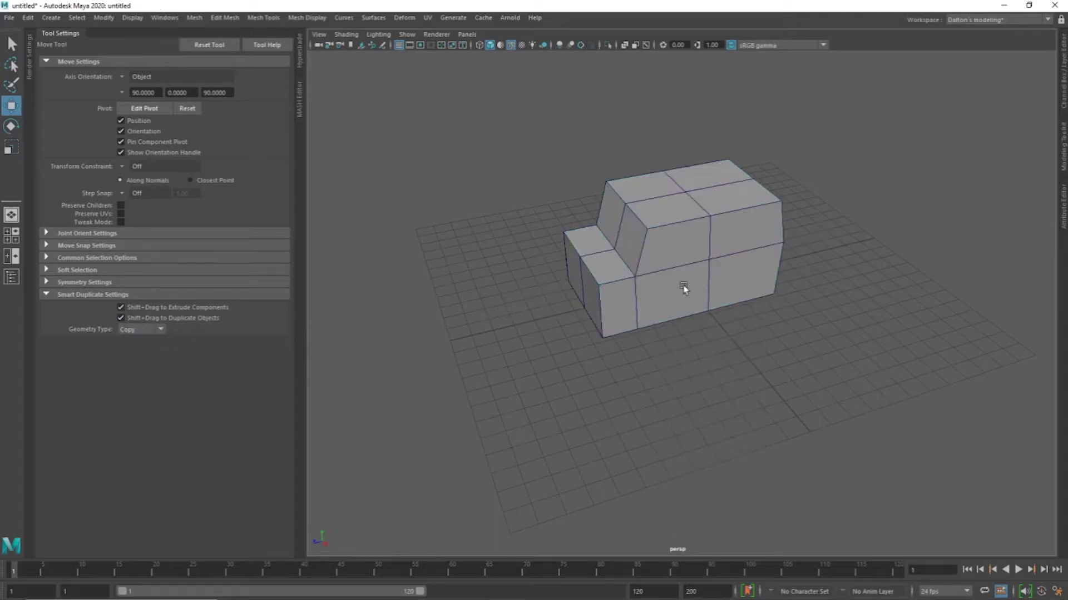
left_click(684, 287)
Set Smart Duplicate geometry type to Instance, deleting test copy pCube2 and reselecting pCube1.
mouse_move(704, 278)
left_mouse_down("alt")
mouse_move(724, 331)
mouse_move(751, 276)
mouse_move(896, 305)
mouse_move(806, 310)
mouse_move(850, 270)
mouse_move(793, 310)
mouse_move(760, 306)
left_mouse_up("alt")
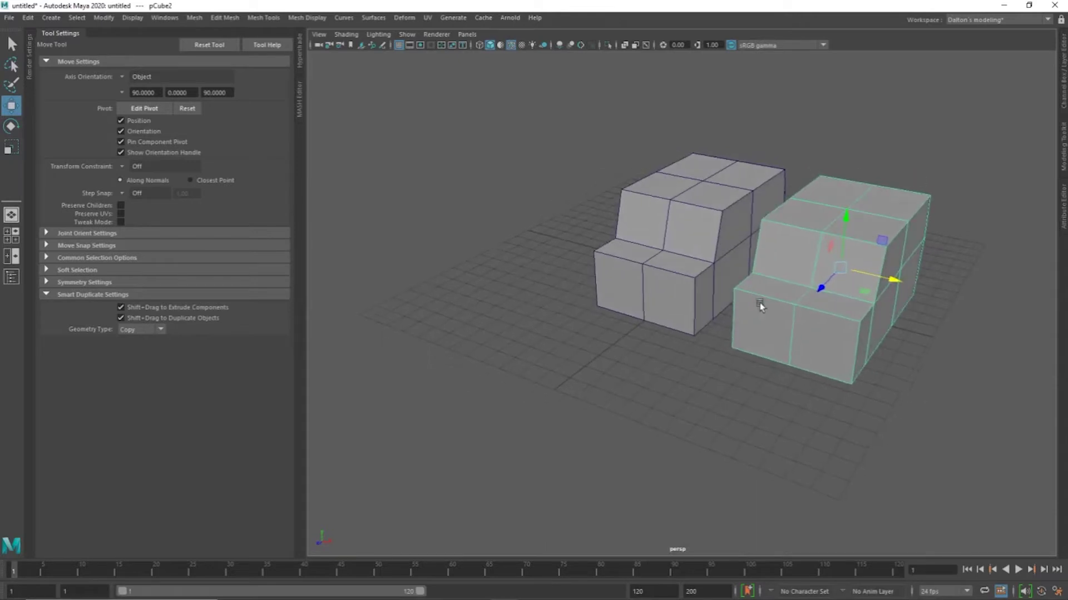
left_click(159, 330)
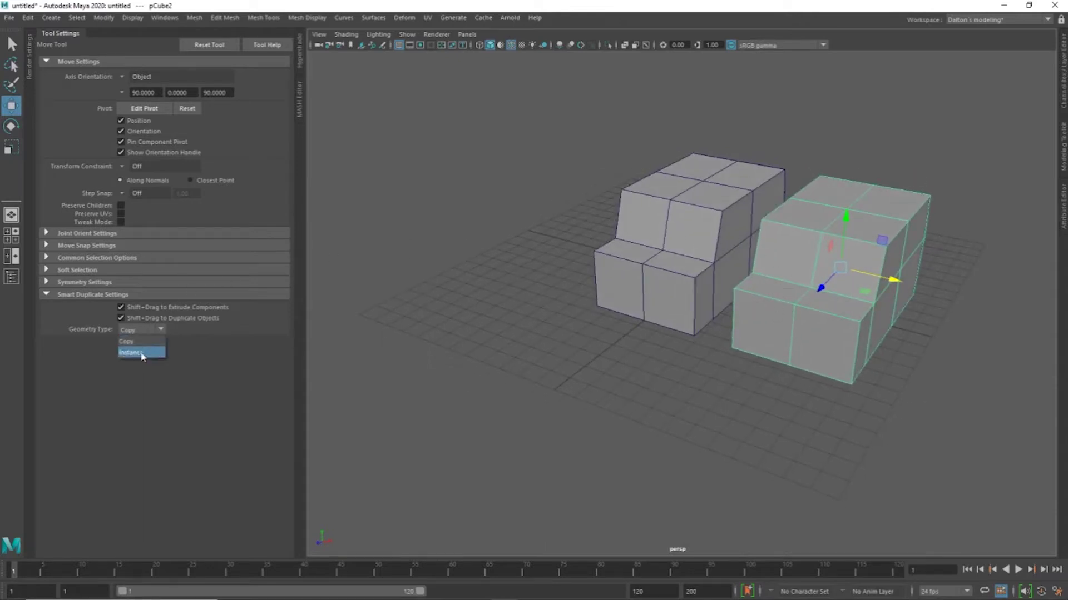
left_click(141, 352)
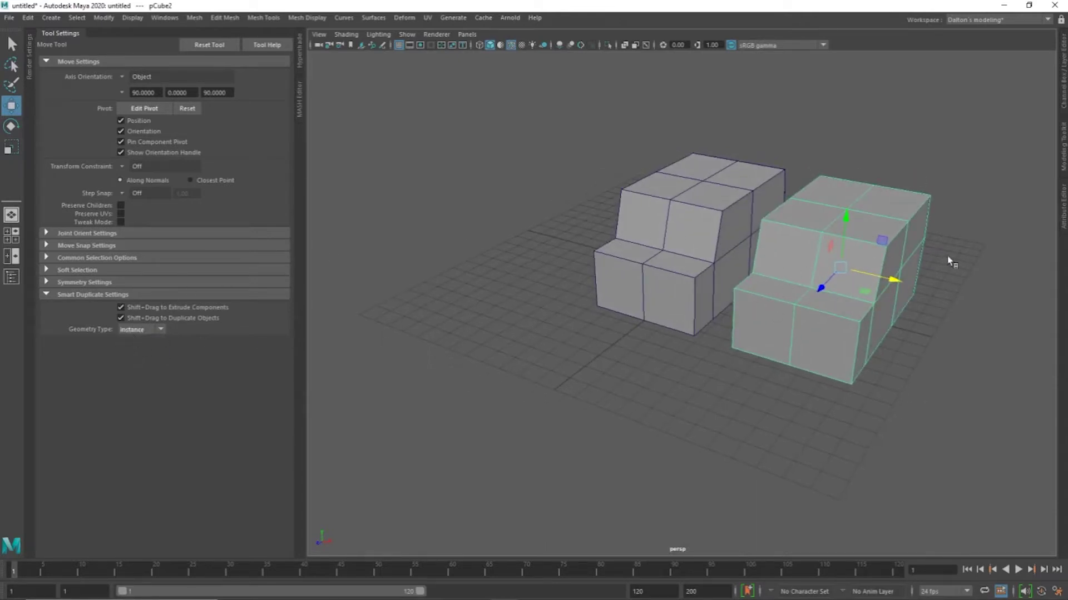
key("Delete")
left_click(746, 239)
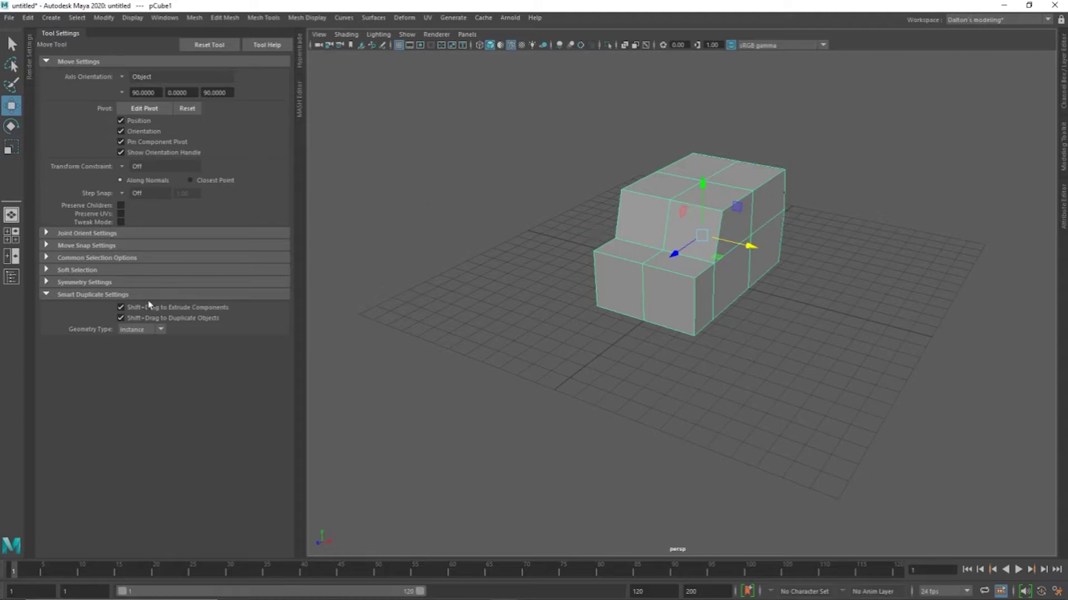
left_click(149, 330)
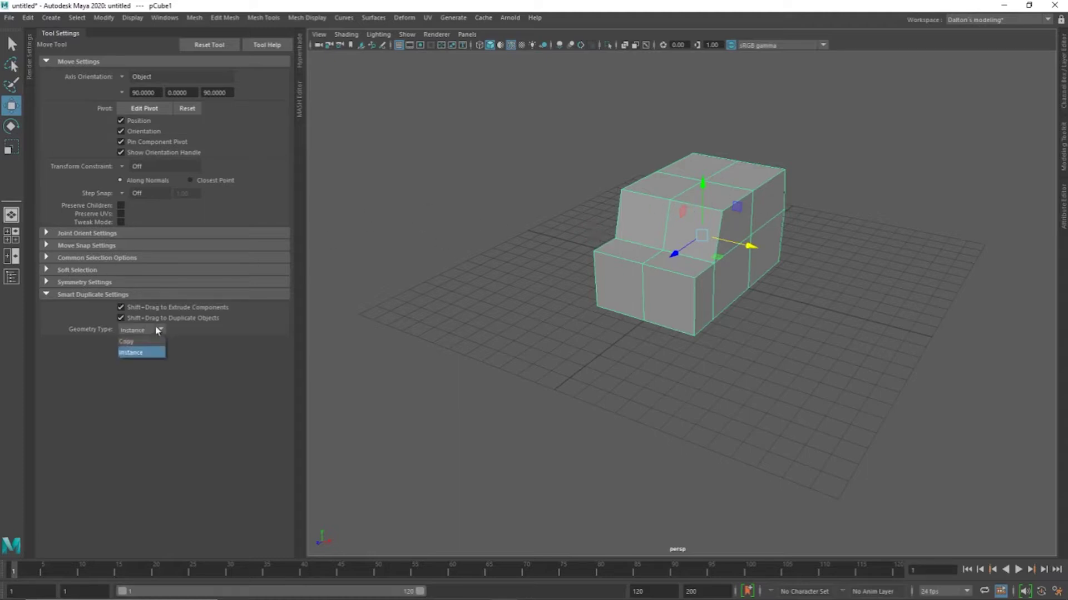
Close the Tool Settings panel and hide the Tool Box via Windows > UI Elements.
left_click(64, 38)
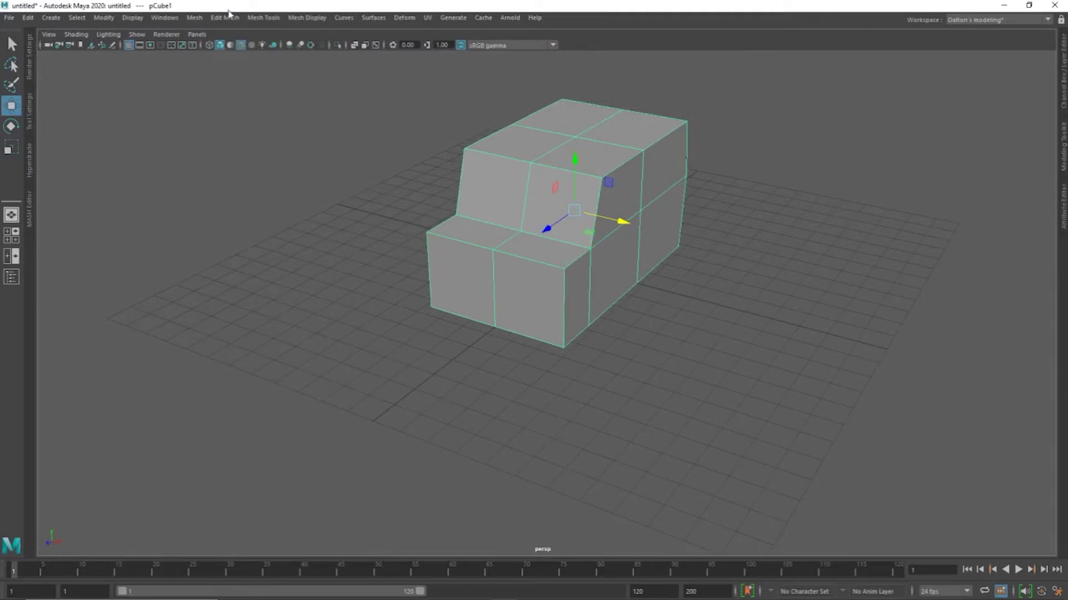
left_click(142, 18)
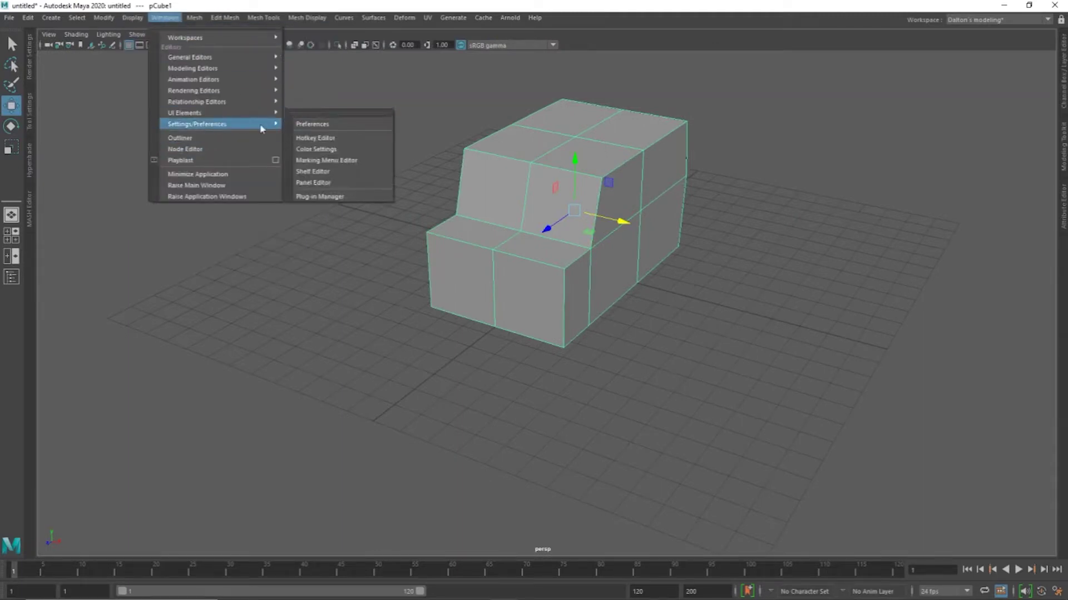
mouse_move(185, 112)
left_click(307, 183)
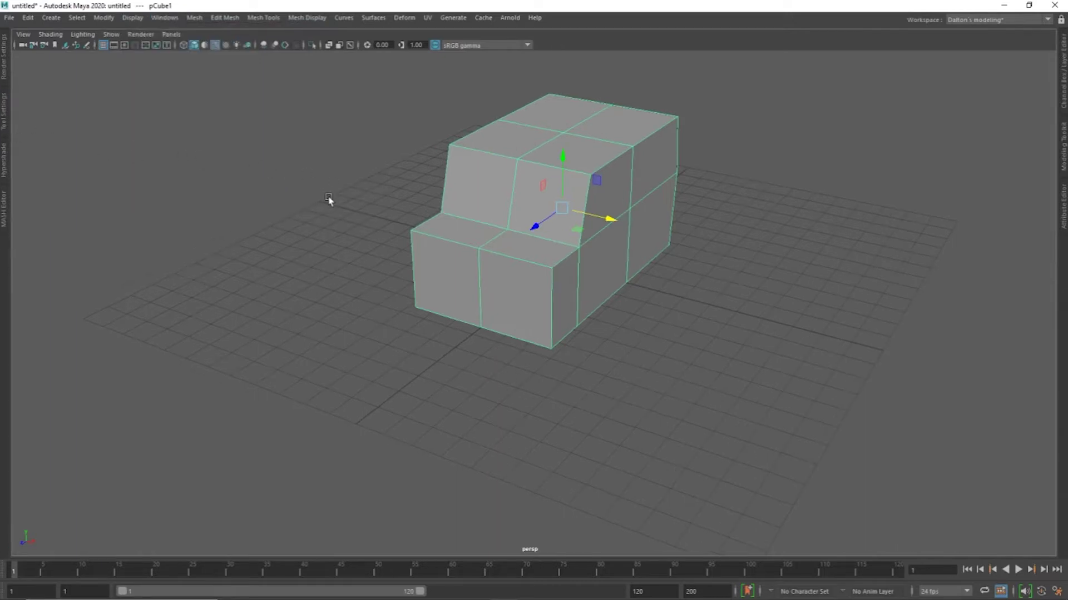
left_click_drag(328, 200, 332, 196, "alt")
mouse_move(457, 195)
left_mouse_down("alt")
mouse_move(453, 261)
mouse_move(409, 251)
mouse_move(403, 278)
mouse_move(482, 281)
left_mouse_up("alt")
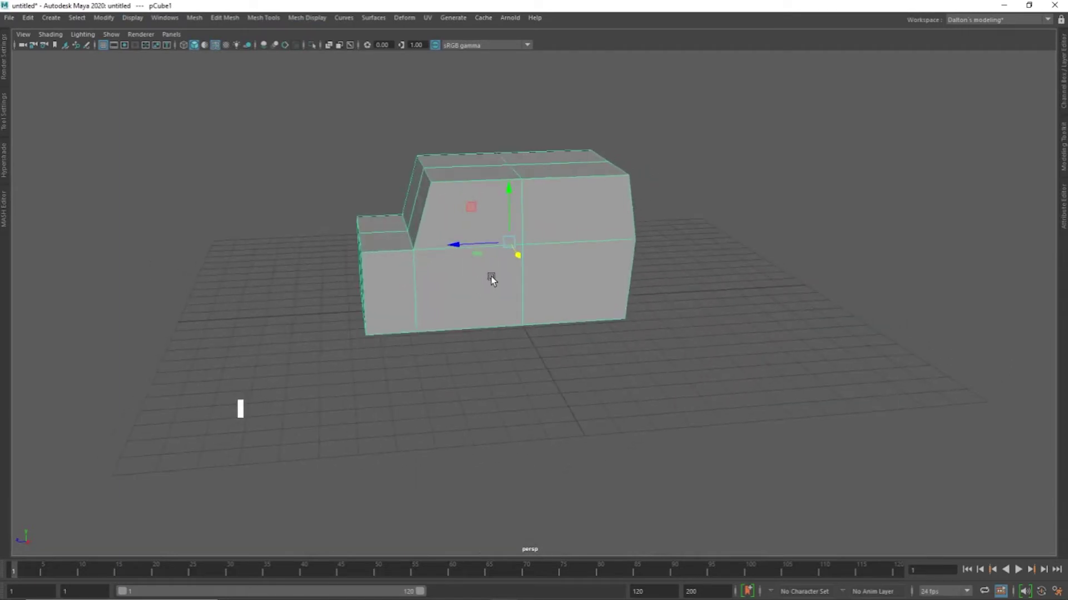
In side view, lower the hood's front top vertices so it slopes toward the front.
key("F9")
key("space")
left_click_drag(405, 255, 440, 253)
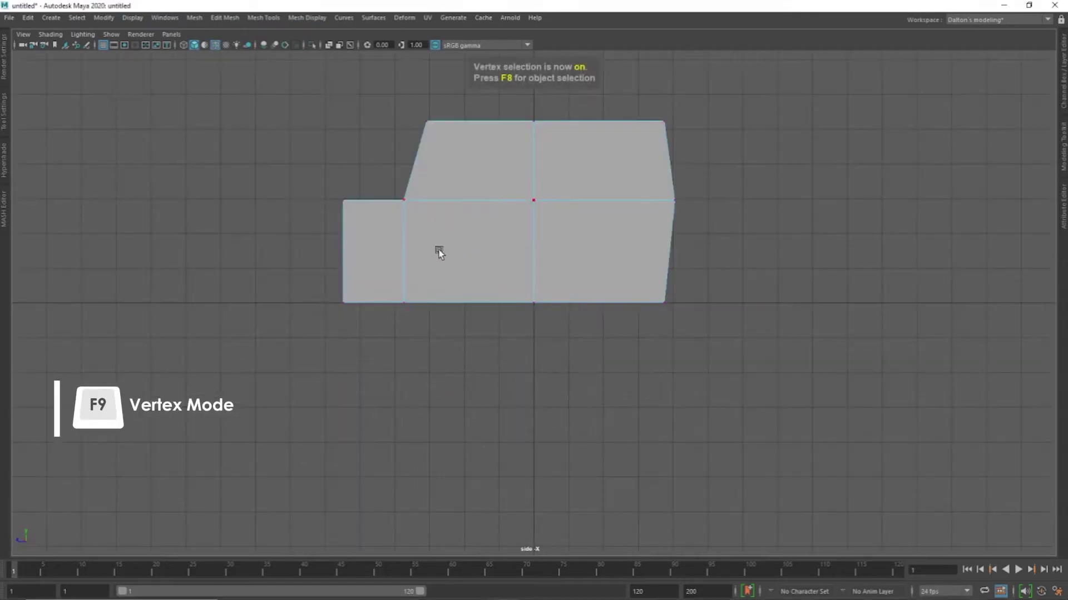
scroll(439, 253, "down", 1)
mouse_move(329, 172)
left_mouse_down()
mouse_move(381, 238)
mouse_move(353, 180)
mouse_move(355, 195)
left_mouse_up()
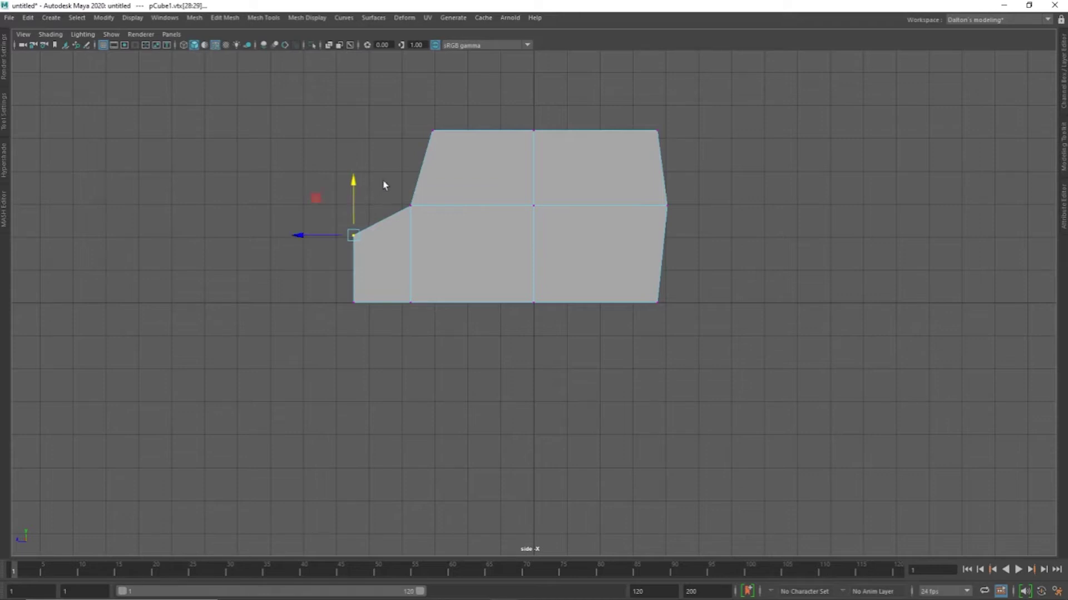
key("F8")
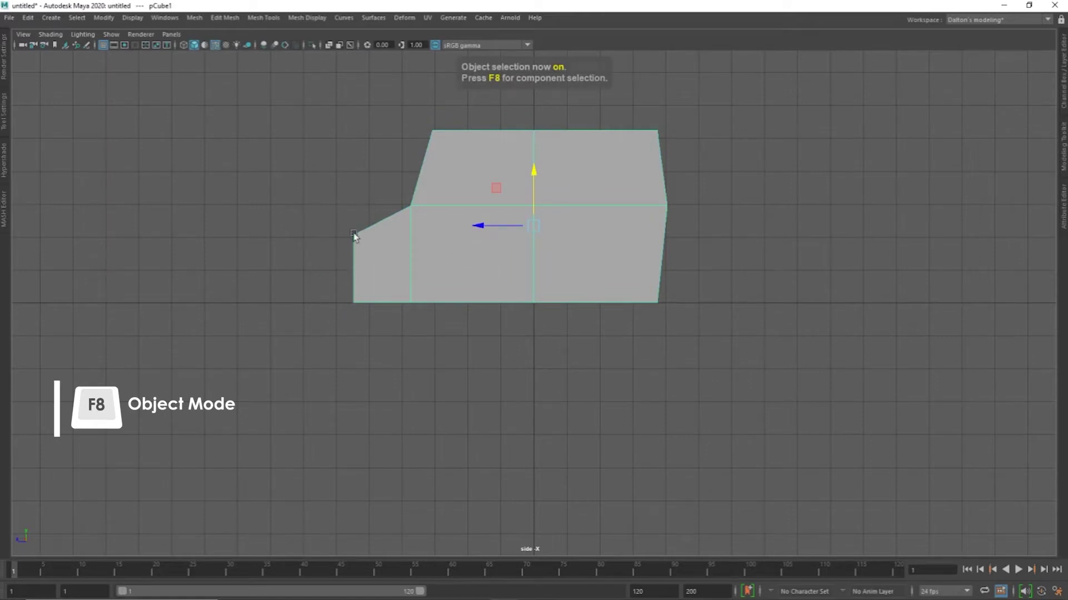
Insert a horizontal edge loop across the lower body and move its vertices down toward the base.
right_click(456, 252, "shift")
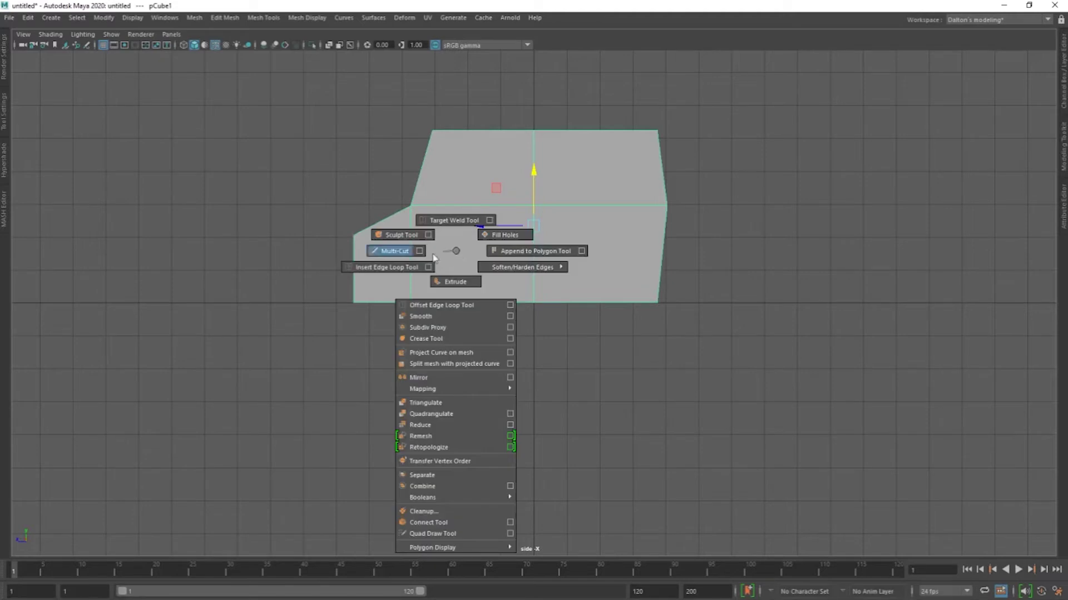
right_click_drag(468, 254, 384, 267, "shift")
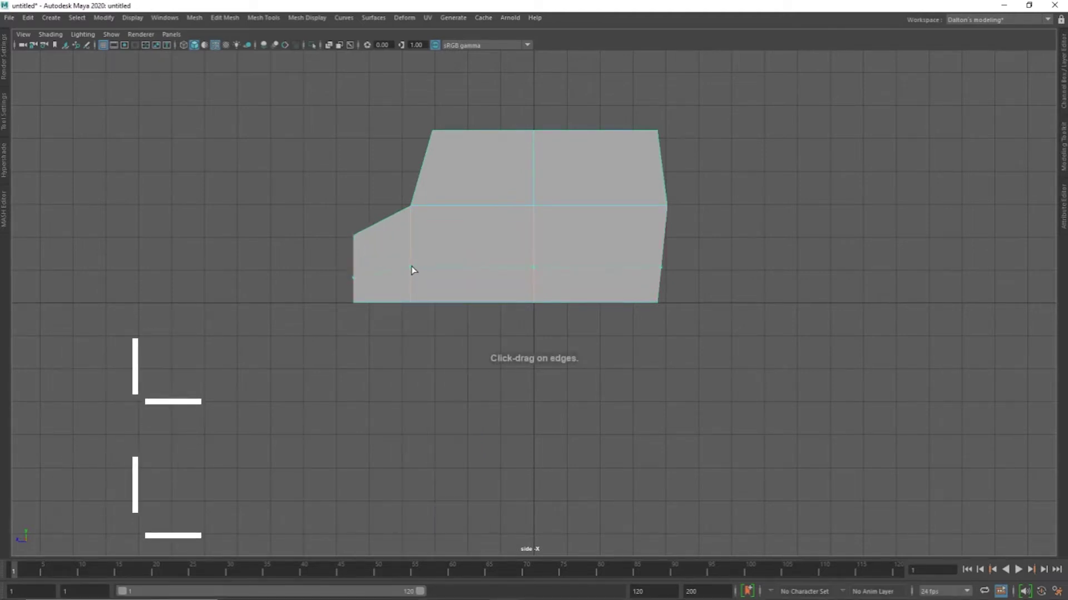
left_click_drag(412, 269, 412, 268)
key("F9")
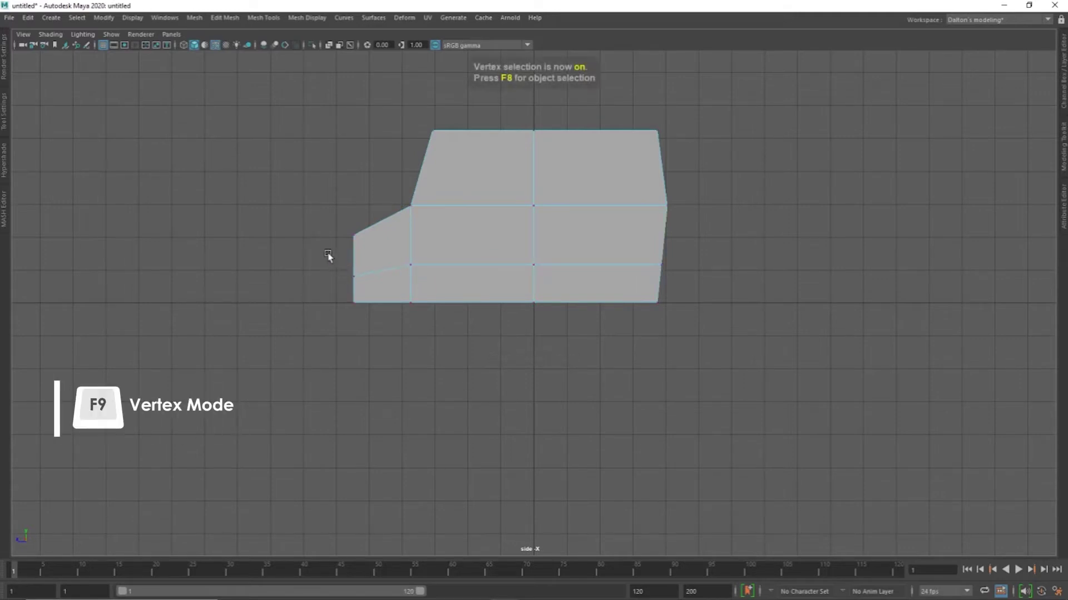
left_click_drag(328, 252, 681, 270)
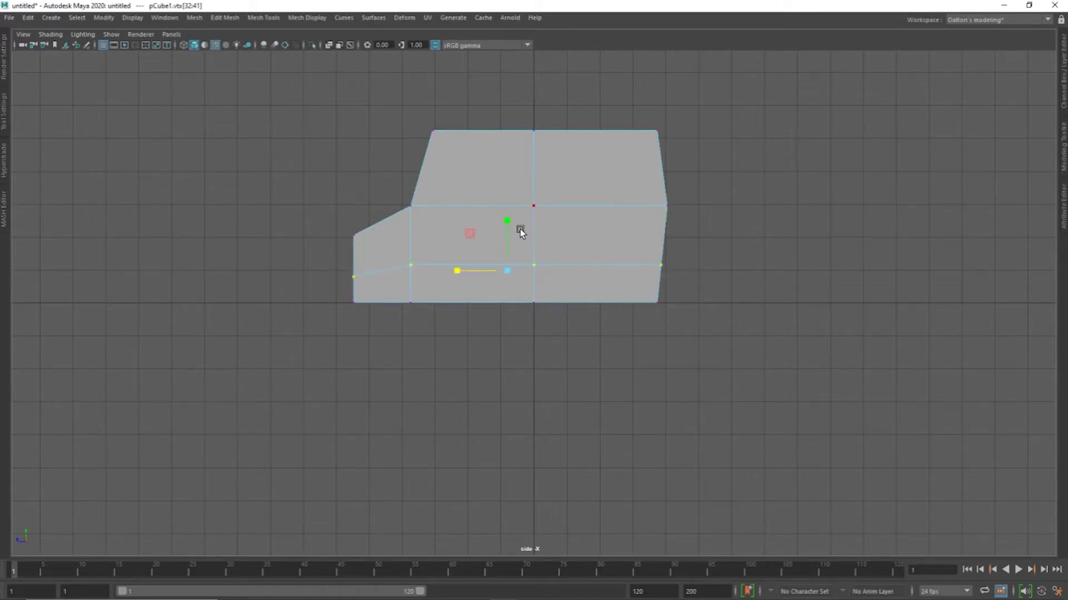
left_click_drag(511, 221, 506, 266)
mouse_move(507, 222)
left_mouse_down()
mouse_move(653, 200)
mouse_move(493, 274)
mouse_move(561, 302)
mouse_move(545, 310)
mouse_move(389, 319)
mouse_move(555, 305)
mouse_move(556, 316)
mouse_move(510, 328)
mouse_move(520, 334)
mouse_move(539, 286)
left_mouse_up()
Return to perspective, orbit around the mesh, and go back to object selection.
key("space")
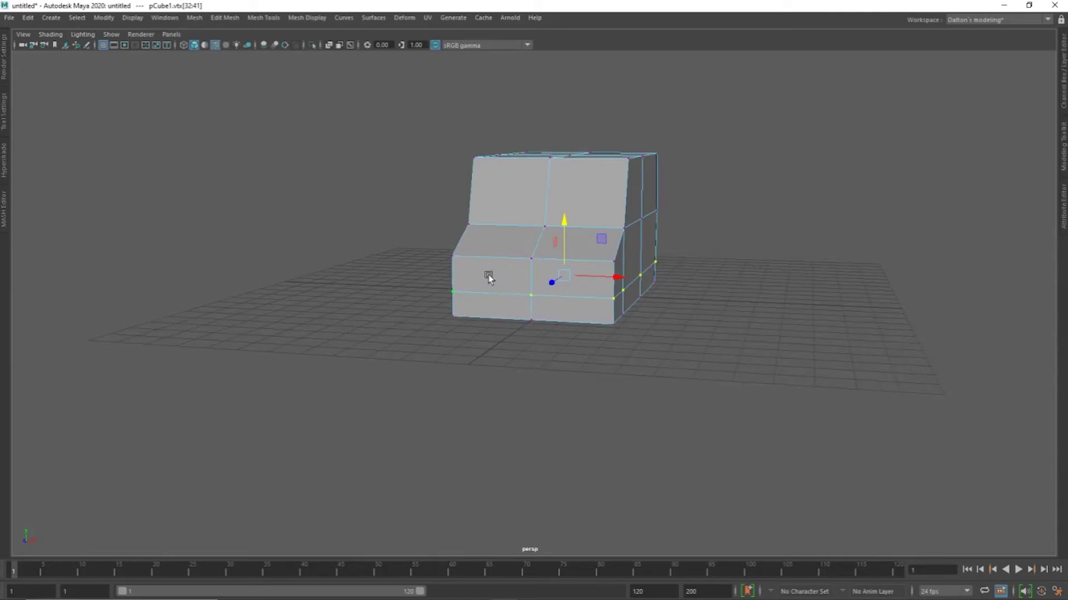
left_click_drag(565, 309, 552, 229, "alt")
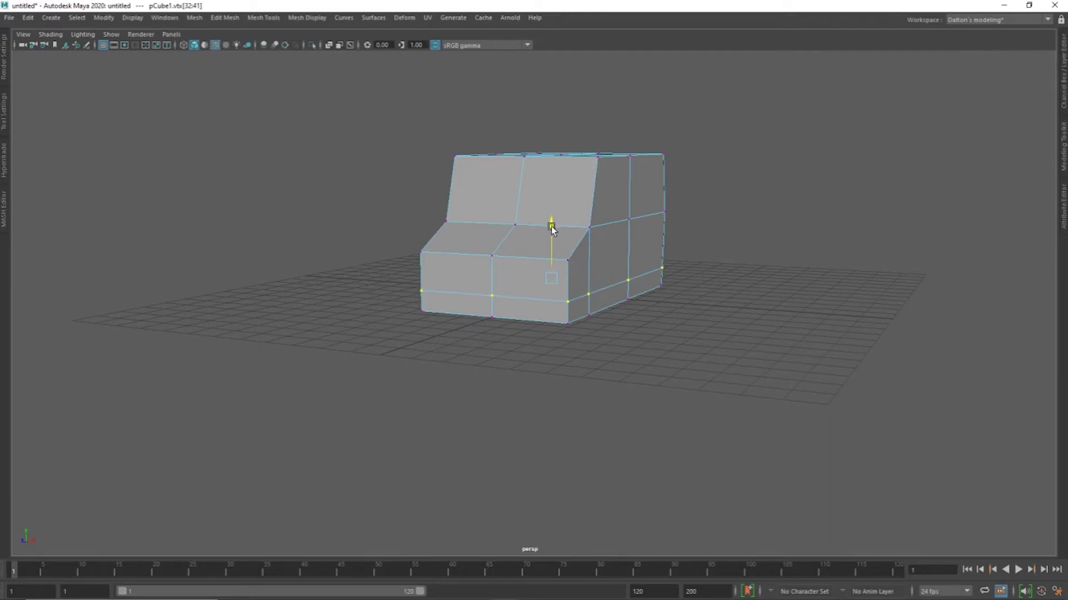
mouse_move(544, 279)
left_mouse_down("alt")
mouse_move(522, 299)
mouse_move(617, 195)
left_mouse_up("alt")
right_click_drag(615, 203, 675, 184)
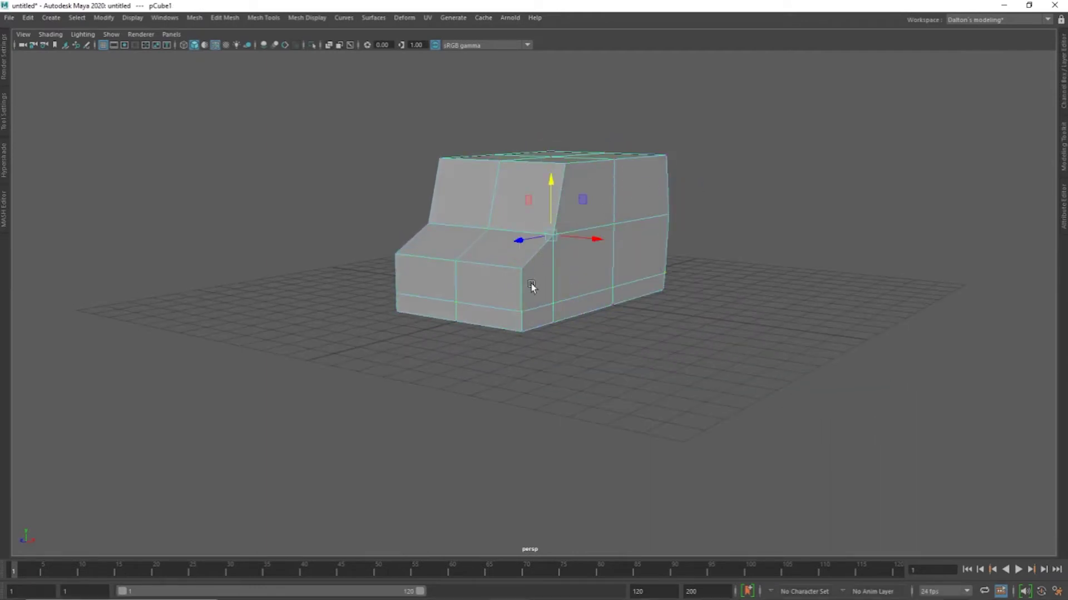
mouse_move(518, 300)
left_mouse_down("alt")
mouse_move(486, 309)
mouse_move(496, 285)
left_mouse_up("alt")
mouse_move(555, 306)
left_mouse_down("alt")
mouse_move(472, 291)
mouse_move(539, 289)
left_mouse_up("alt")
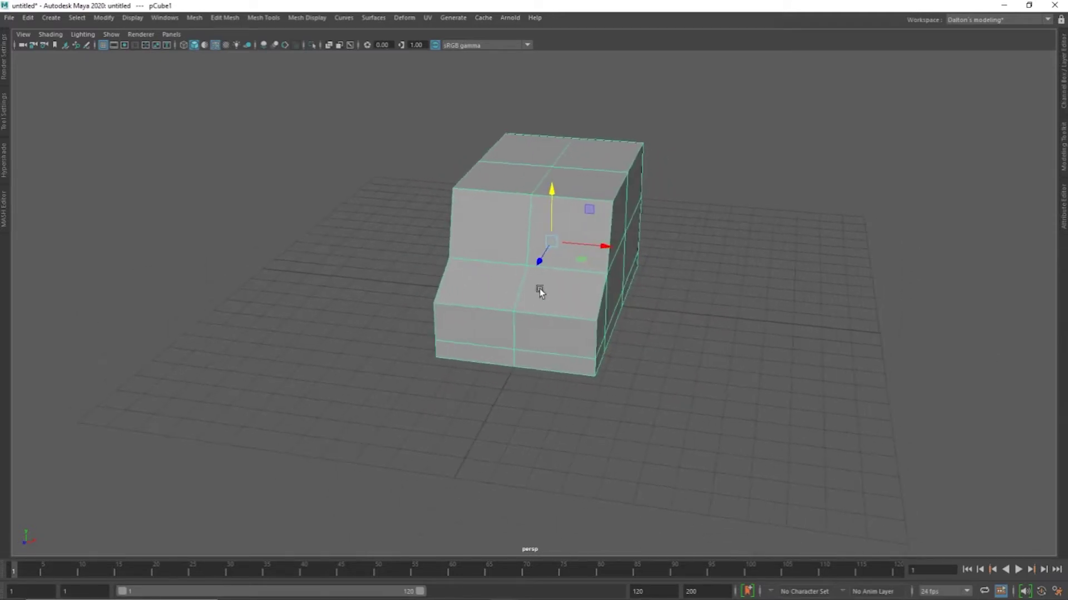
Insert vertical edge loops so the van block's front splits into four even columns, then deselect it.
key("F10")
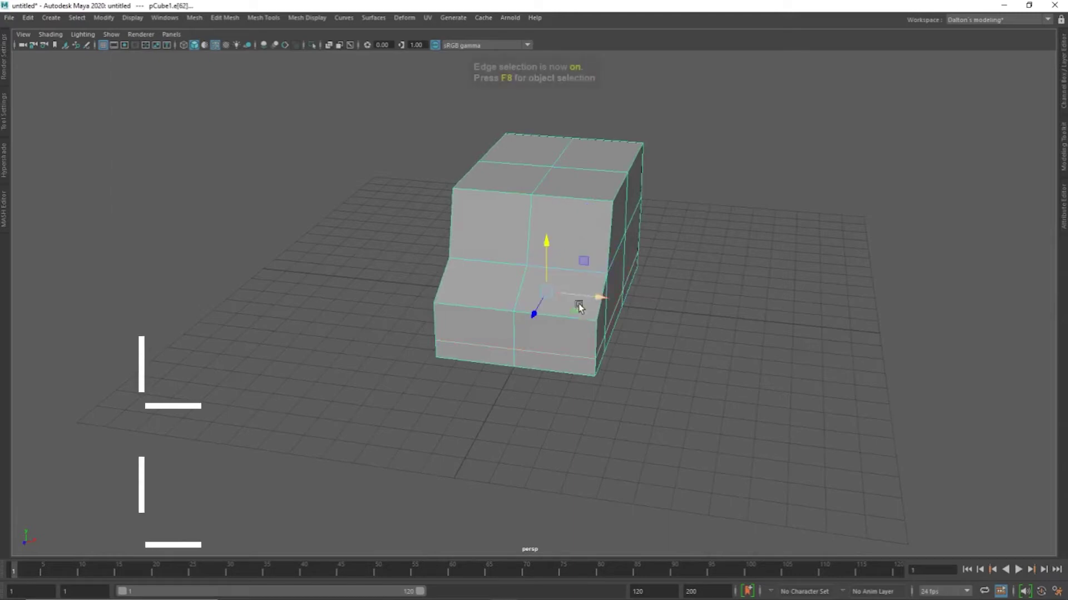
left_click(560, 315)
right_click(563, 315, "ctrl")
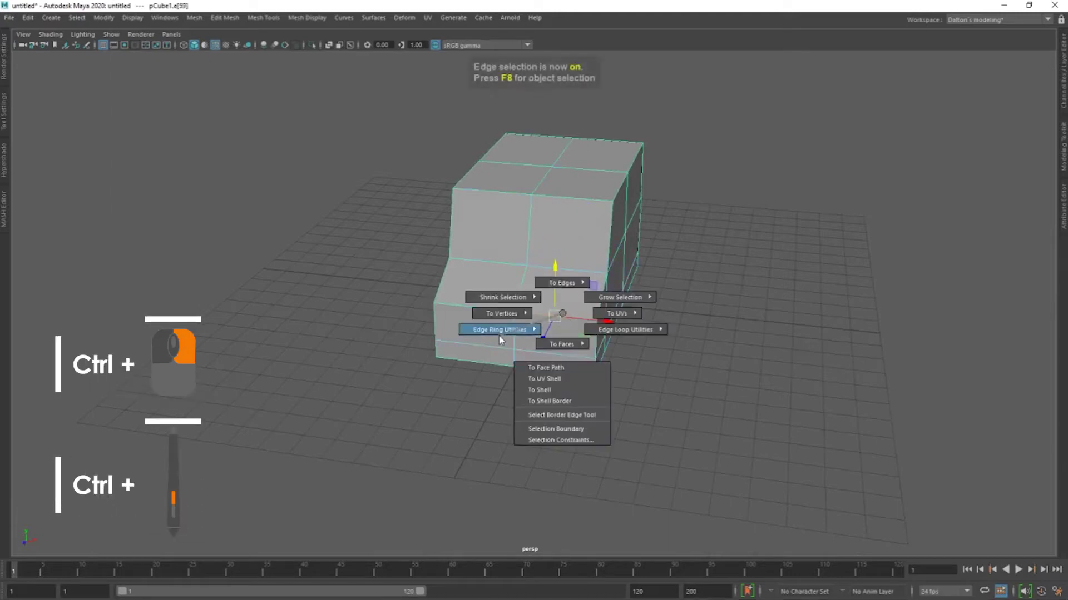
right_click_drag(563, 316, 499, 336, "ctrl")
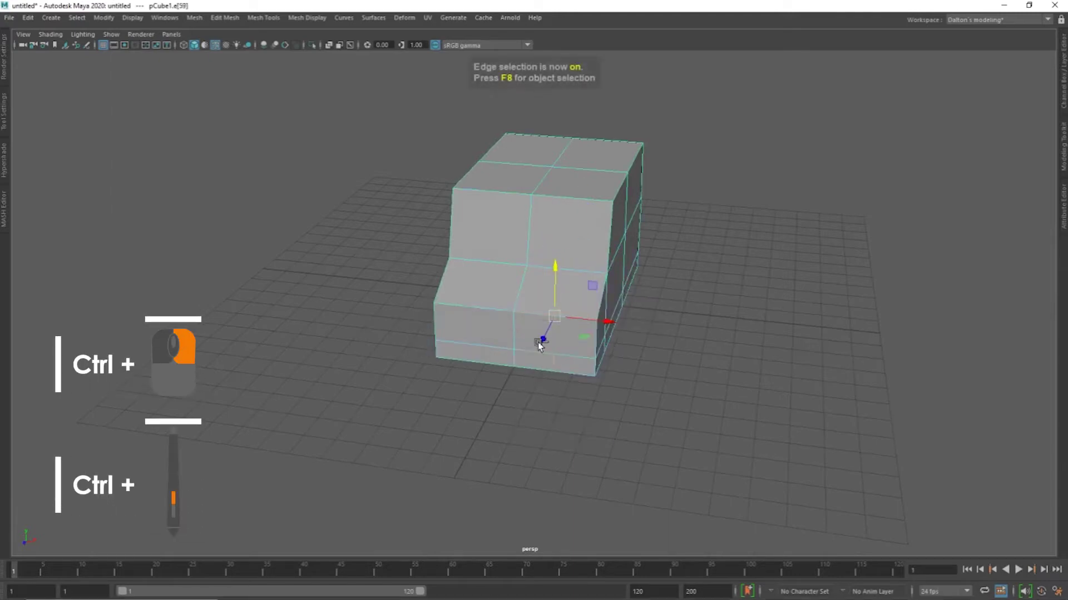
double_click(479, 315)
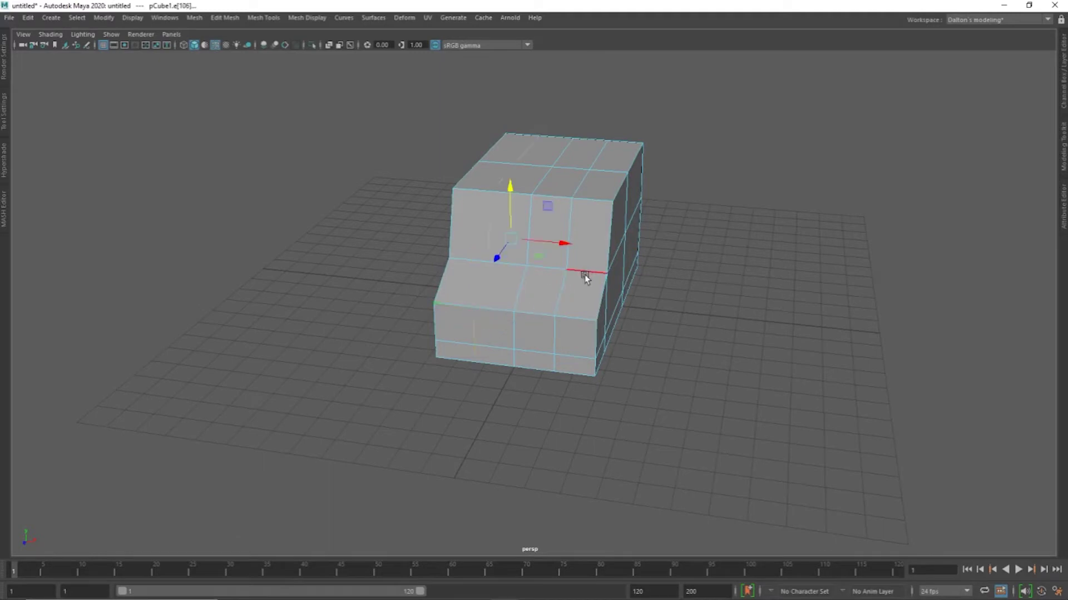
right_click_drag(581, 274, 640, 259)
left_click(682, 277)
mouse_move(683, 276)
left_mouse_down("alt")
mouse_move(472, 274)
mouse_move(519, 307)
mouse_move(432, 305)
mouse_move(552, 312)
left_mouse_up("alt")
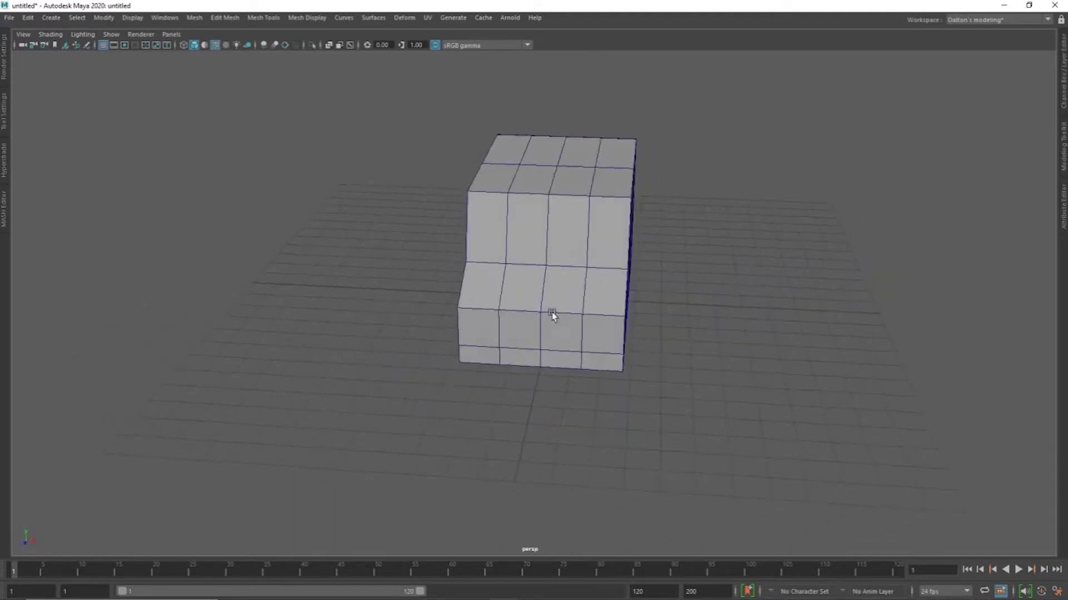
In front view, scale the top vertex row inward in X to taper the cabin.
key("space")
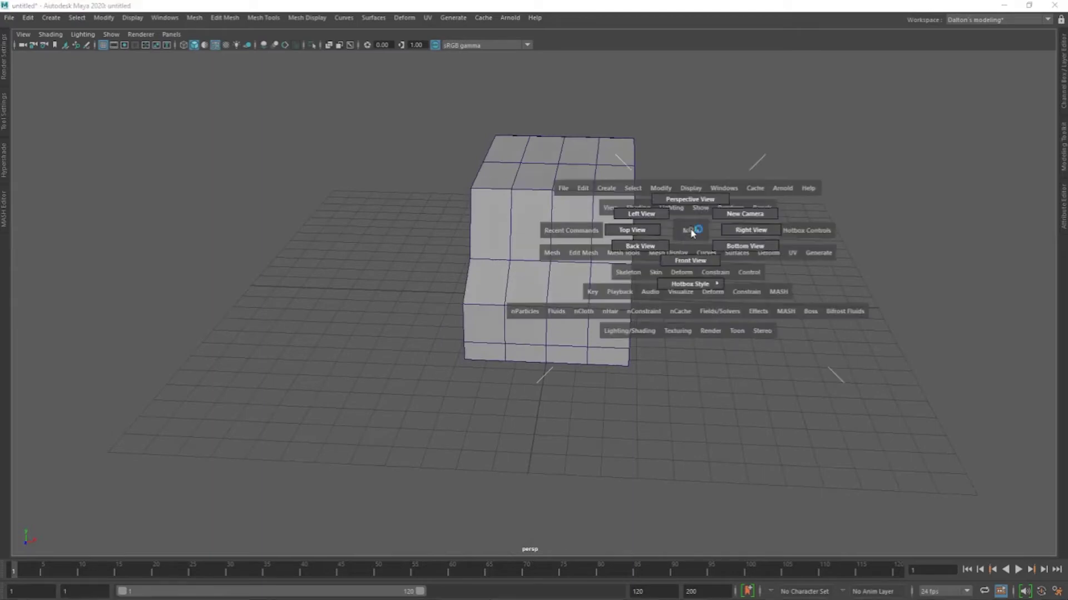
key("e")
key("F9")
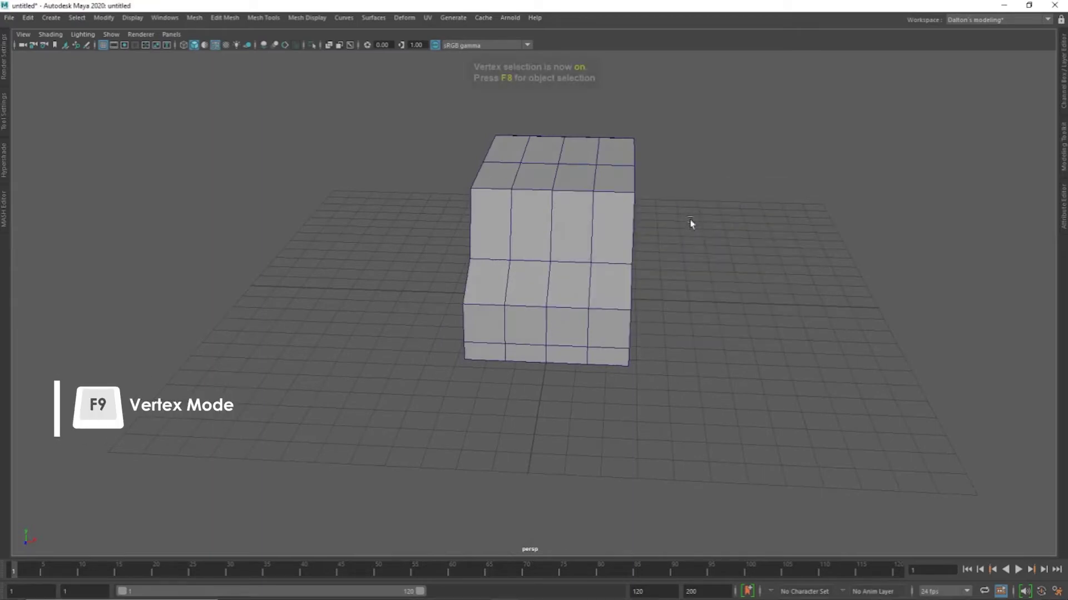
left_click_drag(603, 234, 684, 240, "alt")
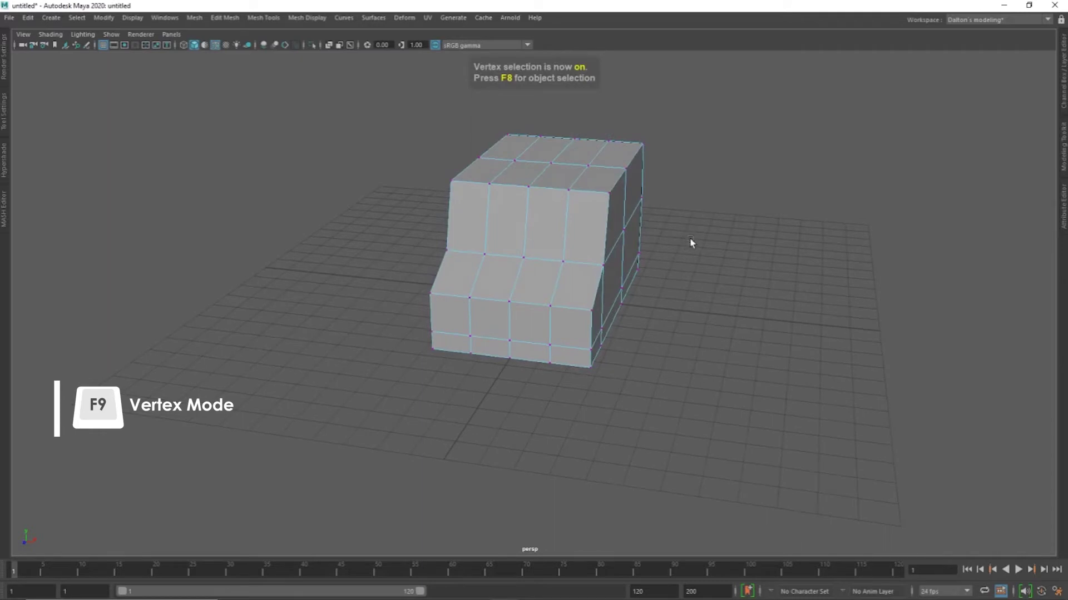
key("space")
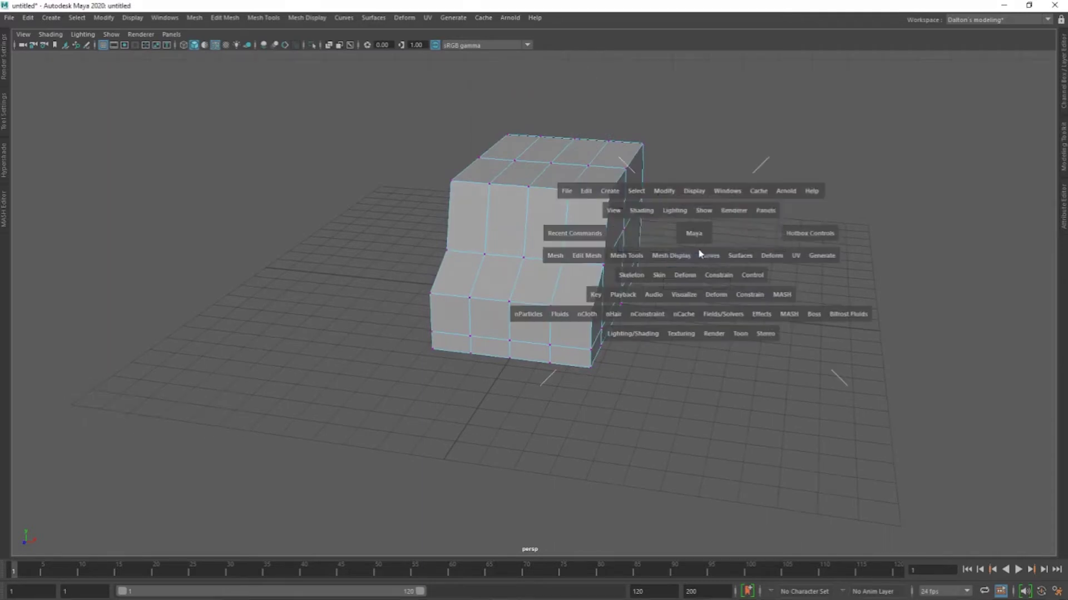
left_click_drag(699, 248, 698, 300)
mouse_move(336, 129)
left_mouse_down()
mouse_move(612, 185)
mouse_move(562, 167)
left_mouse_up()
key("r")
key("w")
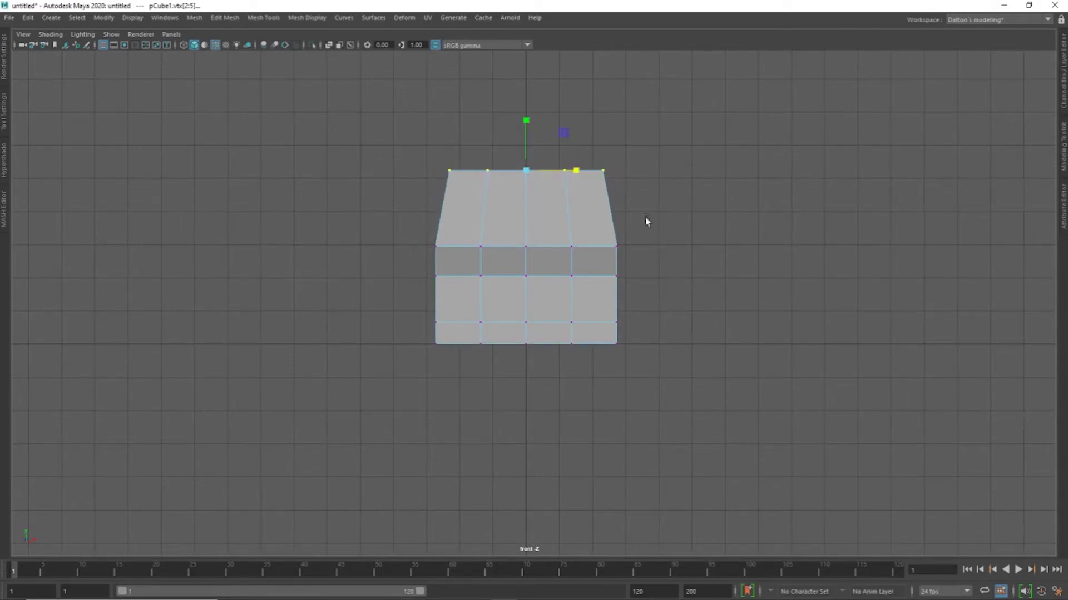
right_click_drag(586, 185, 639, 174)
key("space")
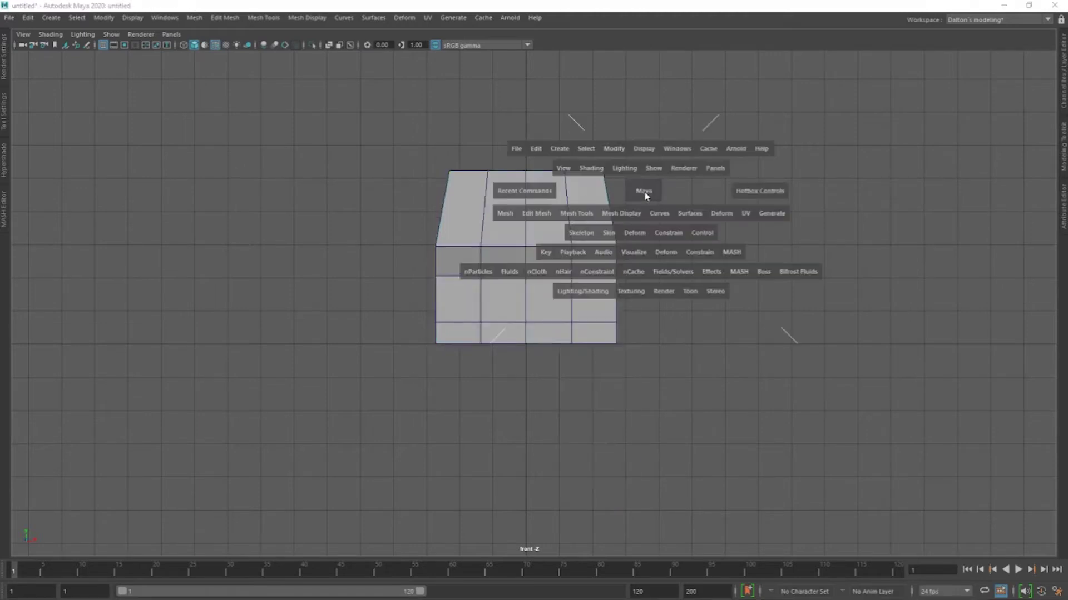
mouse_move(618, 195)
left_mouse_down("alt")
mouse_move(445, 203)
mouse_move(599, 200)
mouse_move(612, 217)
left_mouse_up("alt")
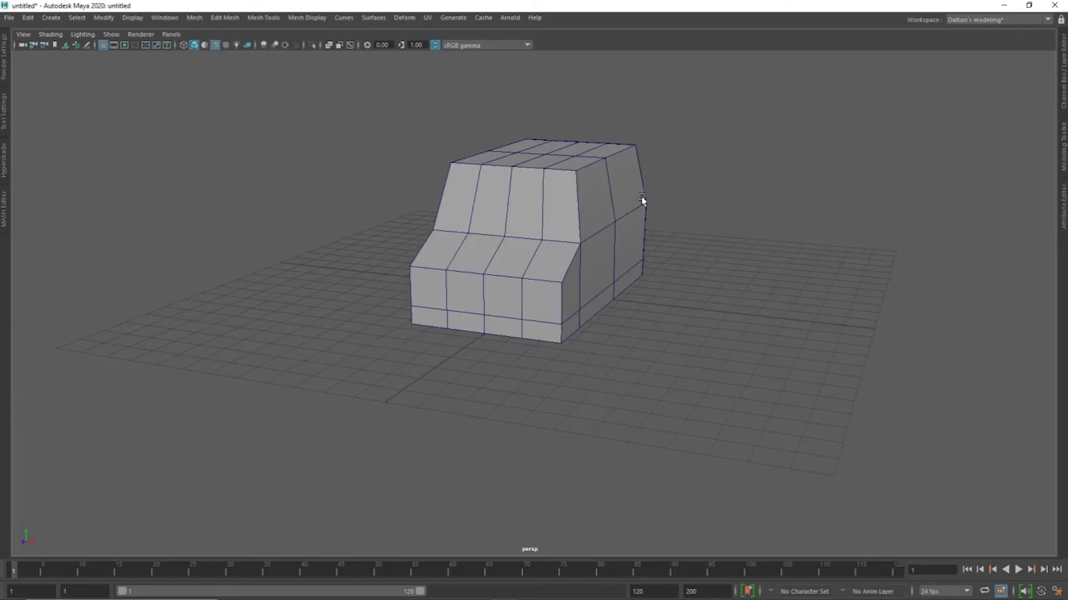
In front view, raise the middle roof vertices to arch the roof across its width.
key("space")
left_click_drag(667, 178, 656, 191)
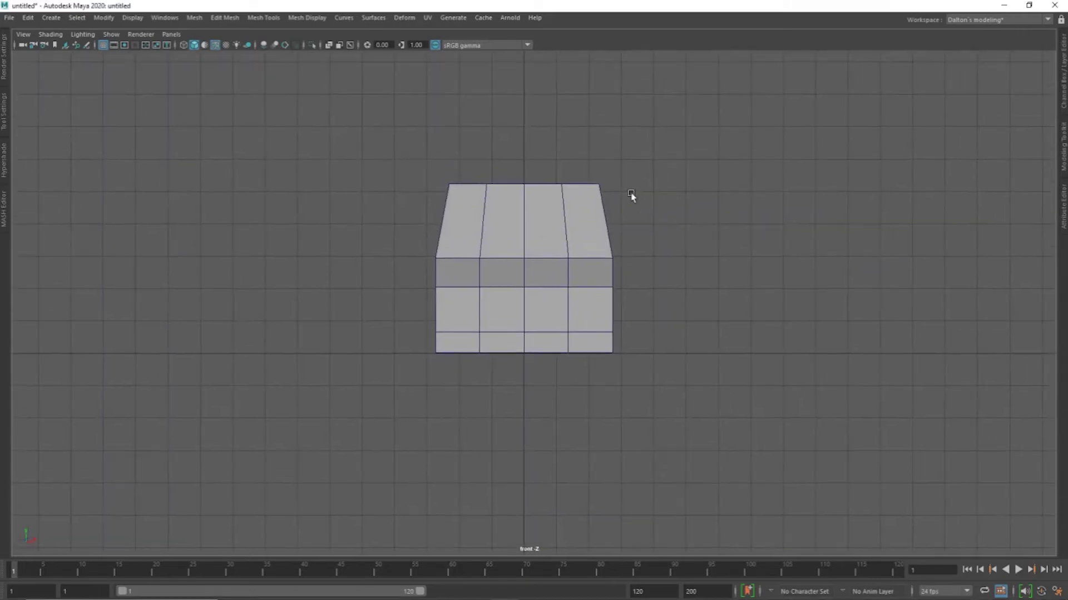
left_click(580, 201)
key("F9")
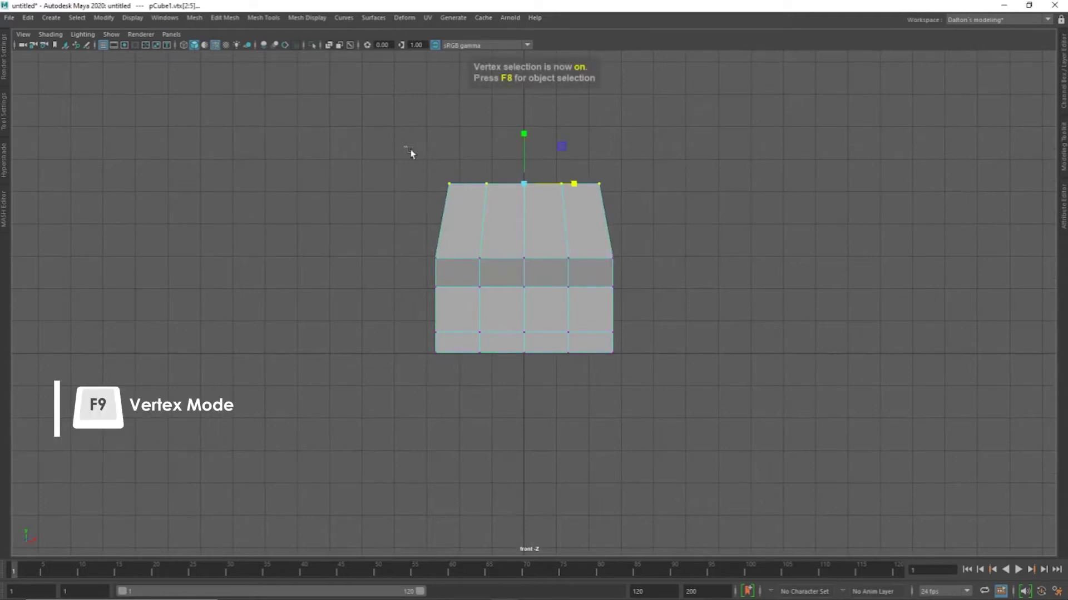
left_click_drag(404, 146, 458, 197)
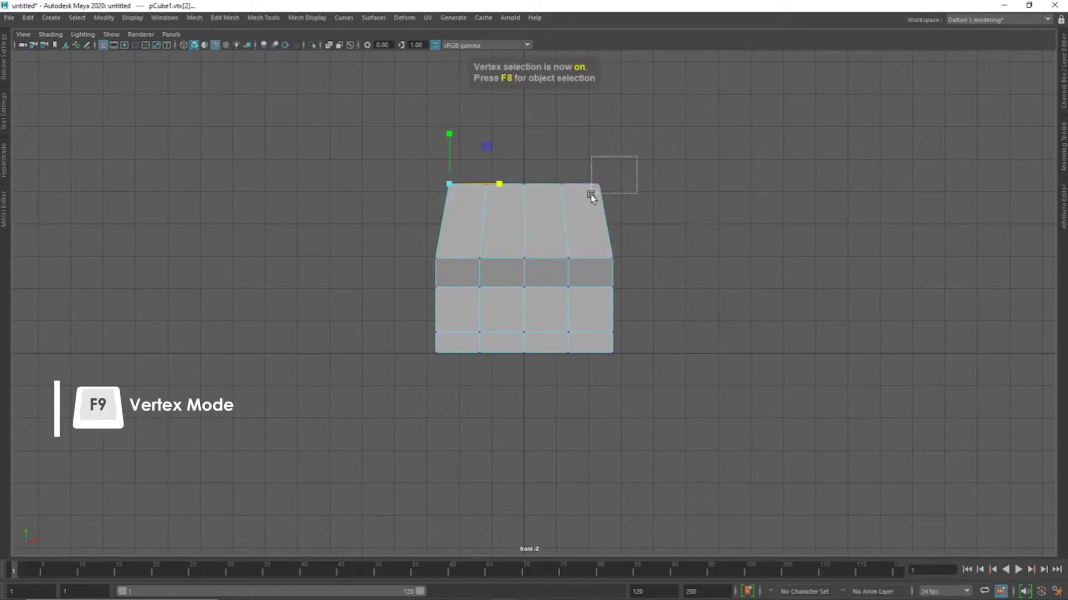
left_click_drag(590, 194, 592, 196, "shift")
mouse_move(524, 132)
left_mouse_down()
mouse_move(528, 175)
mouse_move(523, 150)
left_mouse_up()
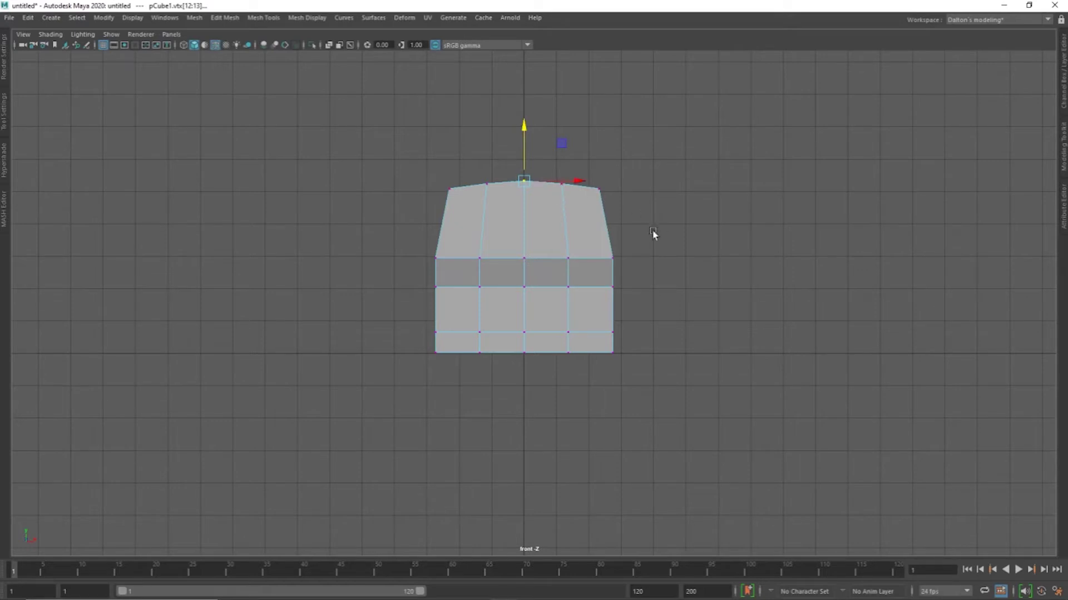
In top view, push the hood's front vertices outward so the front edge bows.
key("space")
mouse_move(660, 241)
left_mouse_down("alt")
mouse_move(575, 278)
mouse_move(633, 270)
mouse_move(567, 267)
left_mouse_up("alt")
key("space")
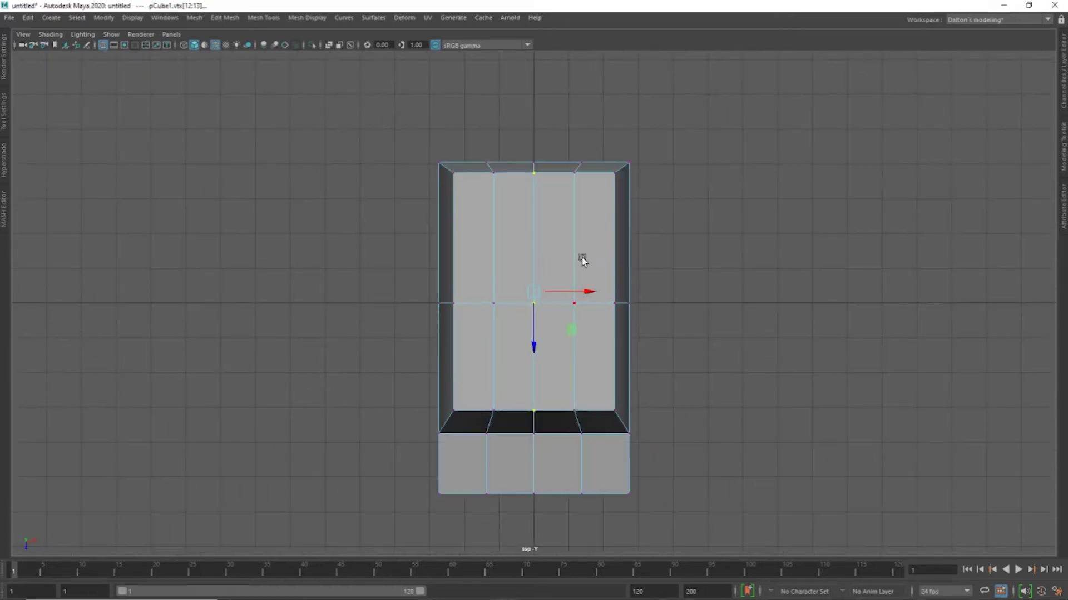
mouse_move(581, 258)
middle_mouse_down("alt")
mouse_move(612, 256)
mouse_move(526, 248)
middle_mouse_up("alt")
scroll(624, 272, "up", 2)
scroll(425, 275, "up", 1)
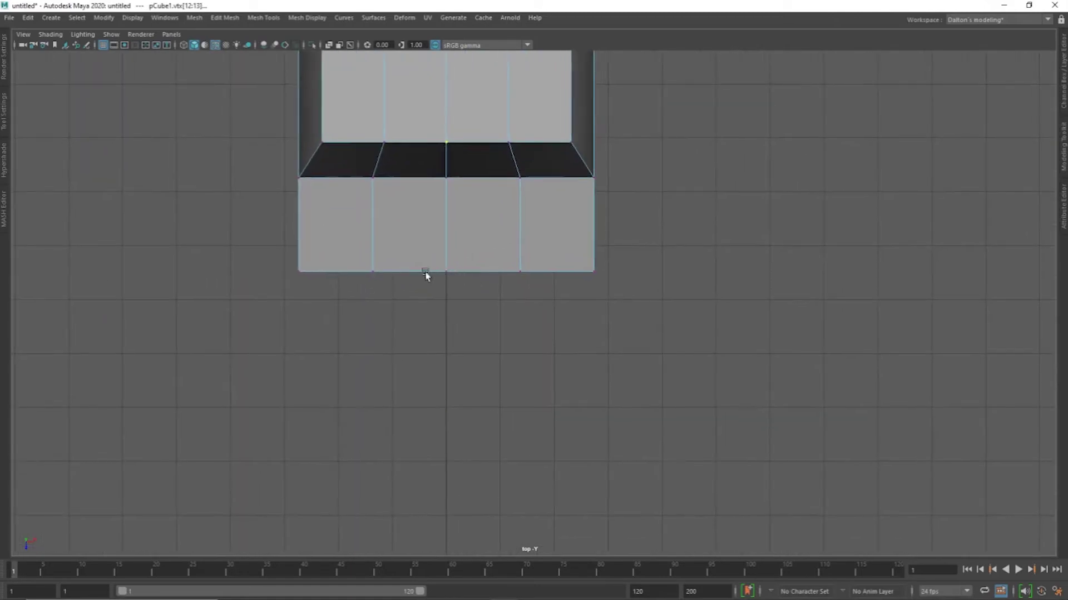
left_click_drag(263, 244, 604, 281)
left_click_drag(448, 326, 452, 285)
left_click(427, 322)
left_click_drag(448, 321, 447, 327)
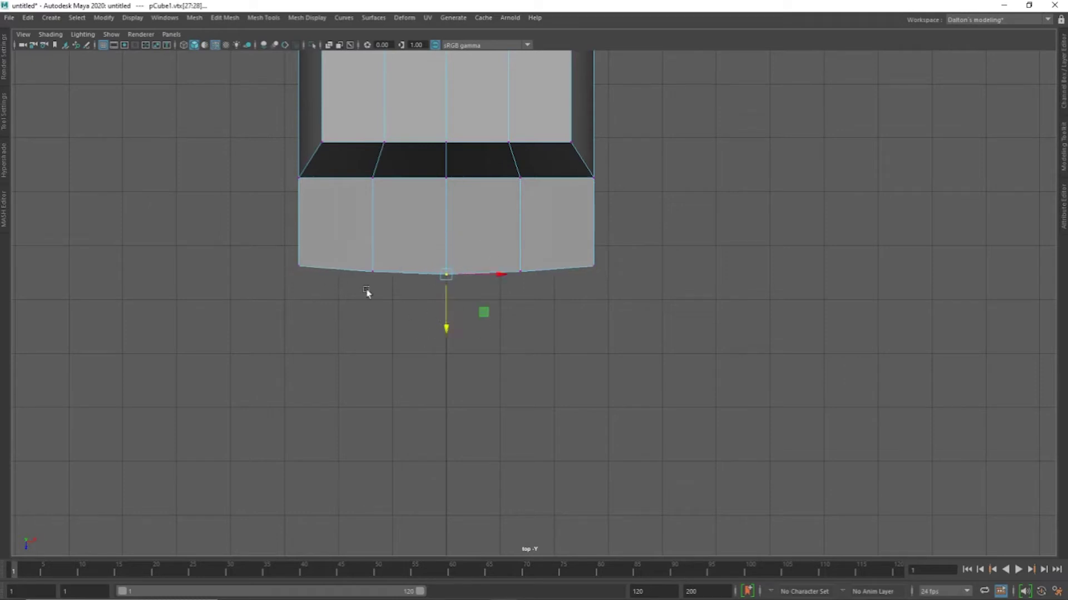
Return to perspective view and orbit to check the side of the van body.
key("space")
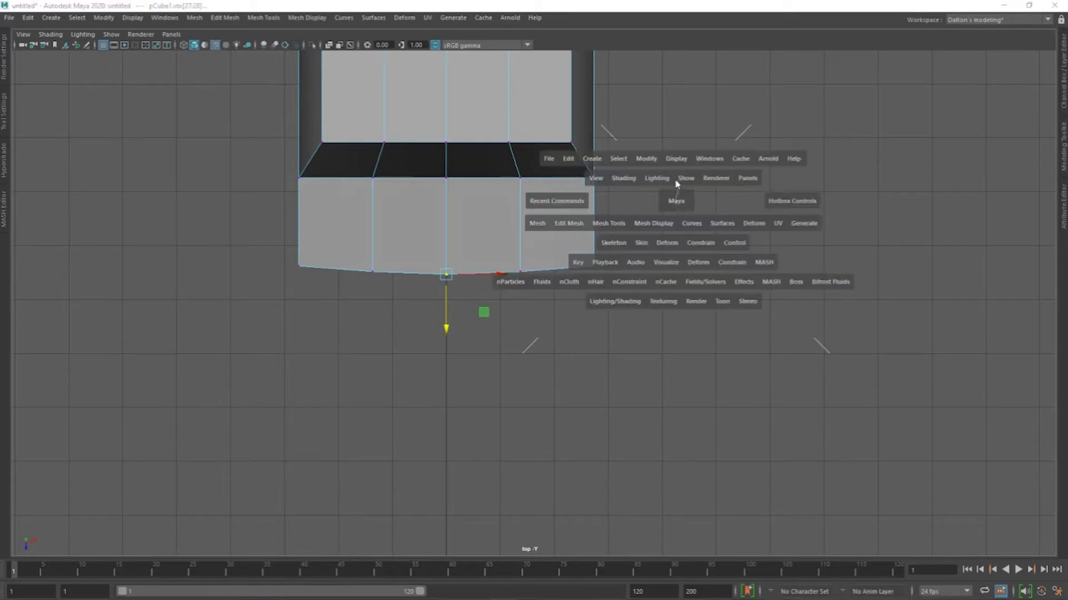
left_click(676, 200)
mouse_move(699, 197)
left_mouse_down("alt")
mouse_move(662, 181)
mouse_move(701, 195)
mouse_move(710, 219)
mouse_move(498, 236)
mouse_move(612, 227)
mouse_move(573, 228)
left_mouse_up("alt")
left_click(537, 227)
mouse_move(645, 229)
left_mouse_down("alt")
mouse_move(589, 231)
mouse_move(653, 236)
mouse_move(528, 223)
left_mouse_up("alt")
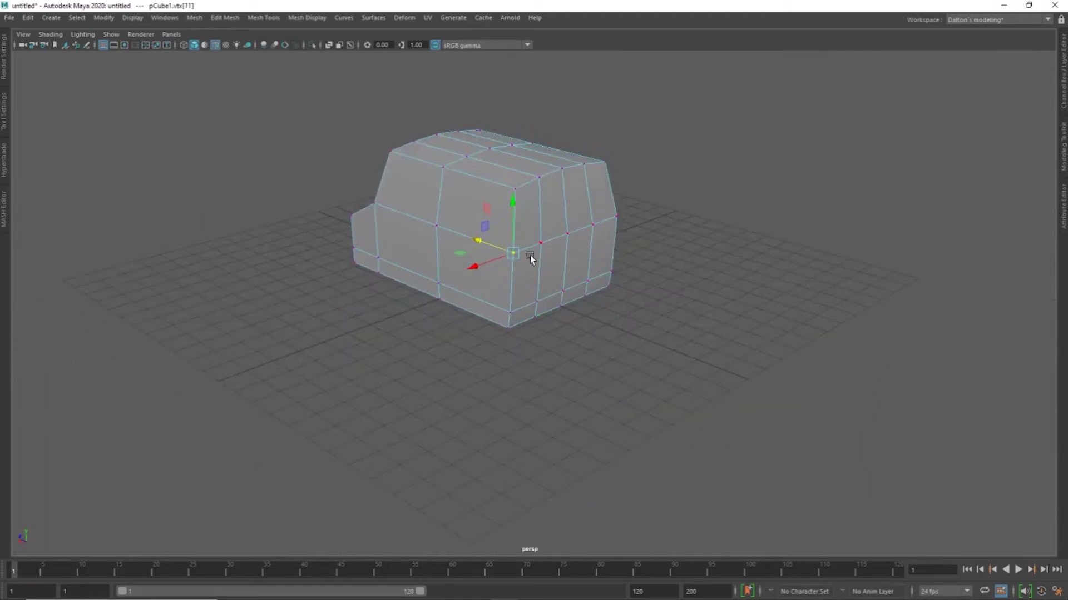
Enable World X symmetry from the Move tool's marking menu and display its Tool Settings panel.
mouse_move(598, 242)
left_mouse_down("alt")
mouse_move(572, 255)
mouse_move(623, 265)
mouse_move(629, 222)
mouse_move(614, 246)
mouse_move(643, 231)
left_mouse_up("alt")
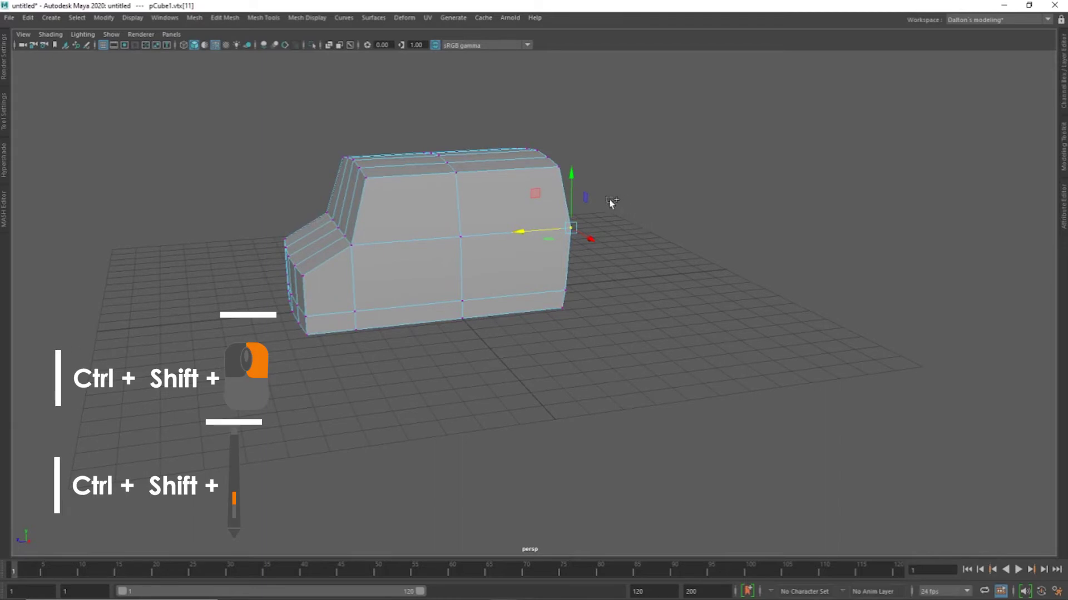
right_click(629, 209, "ctrl+shift")
left_click(628, 167)
left_click_drag(645, 170, 608, 169, "alt")
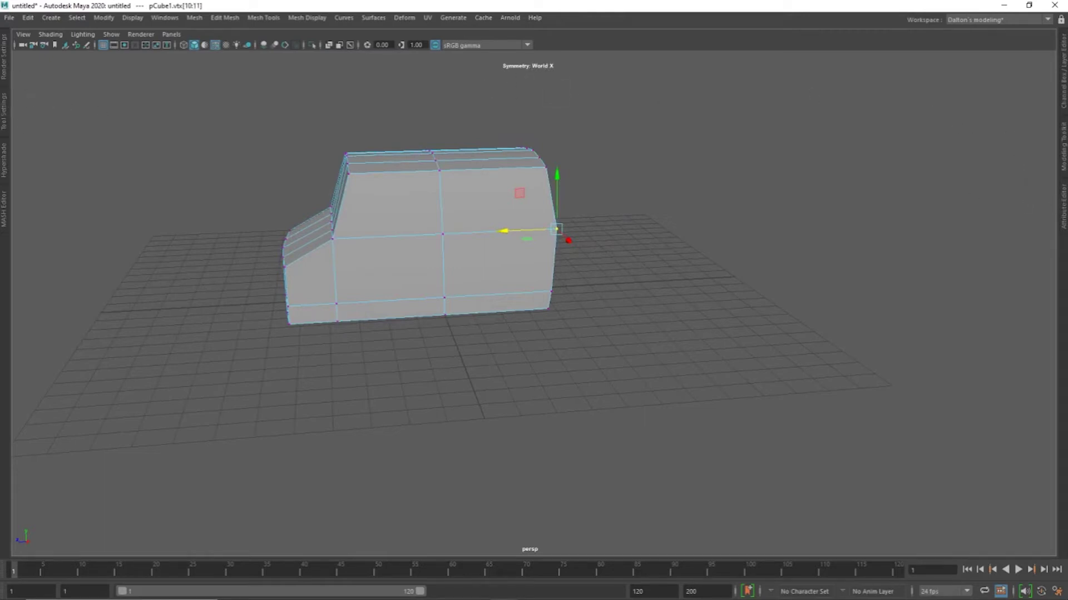
left_click(5, 117)
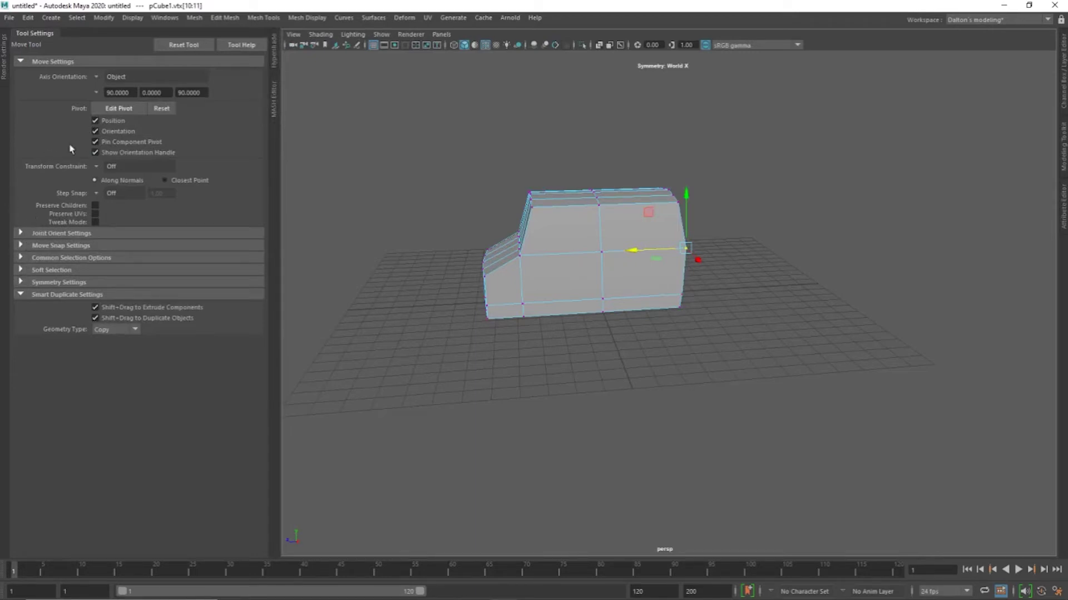
Browse the Move Tool sections and confirm World X in the Symmetry Settings dropdown.
left_click(20, 234)
left_click(20, 246)
left_click(20, 257)
left_click(20, 258)
left_click(20, 270)
left_click(21, 282)
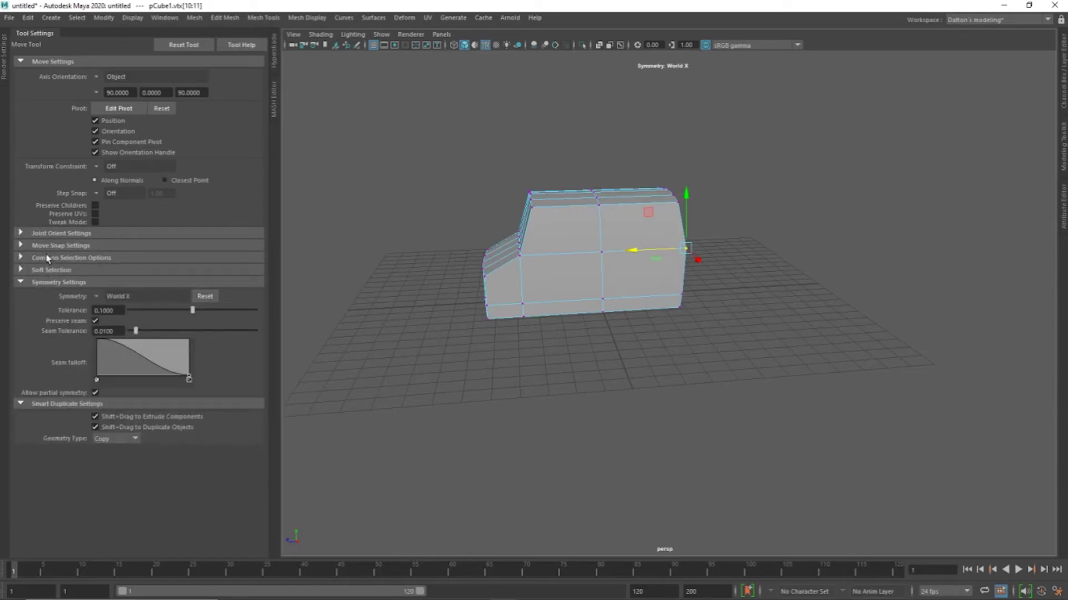
left_click(124, 298)
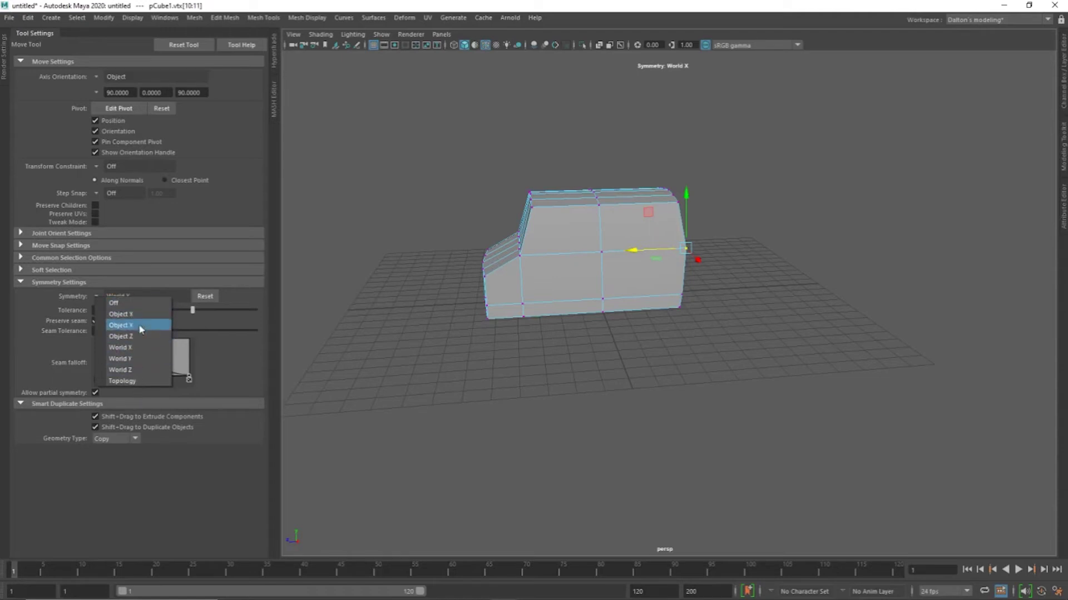
left_click(144, 351)
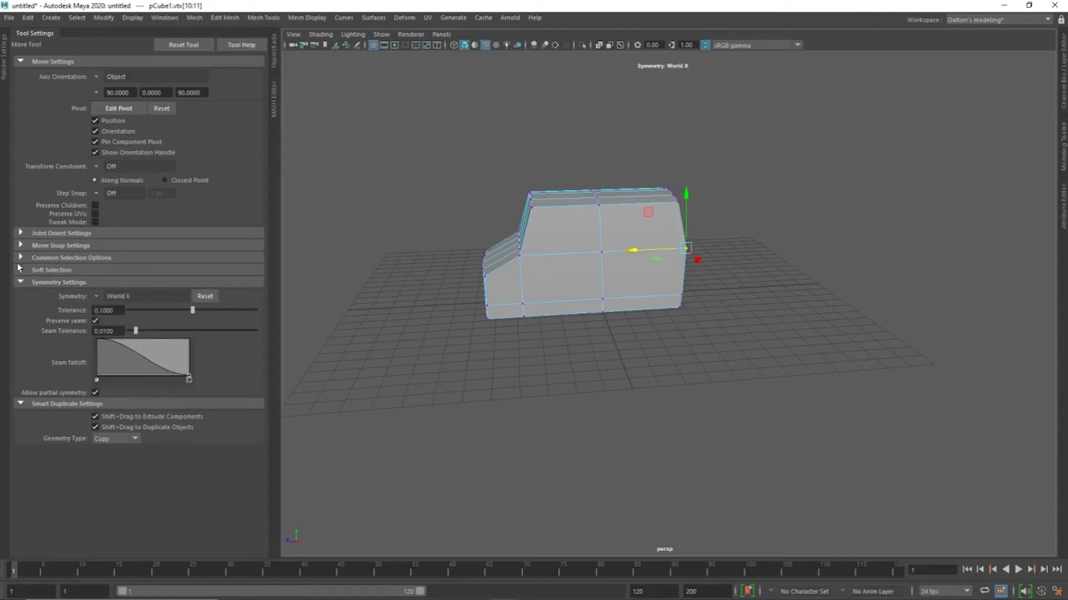
Collapse the Symmetry and Smart Duplicate sections and close the Move Tool settings.
left_click(21, 283)
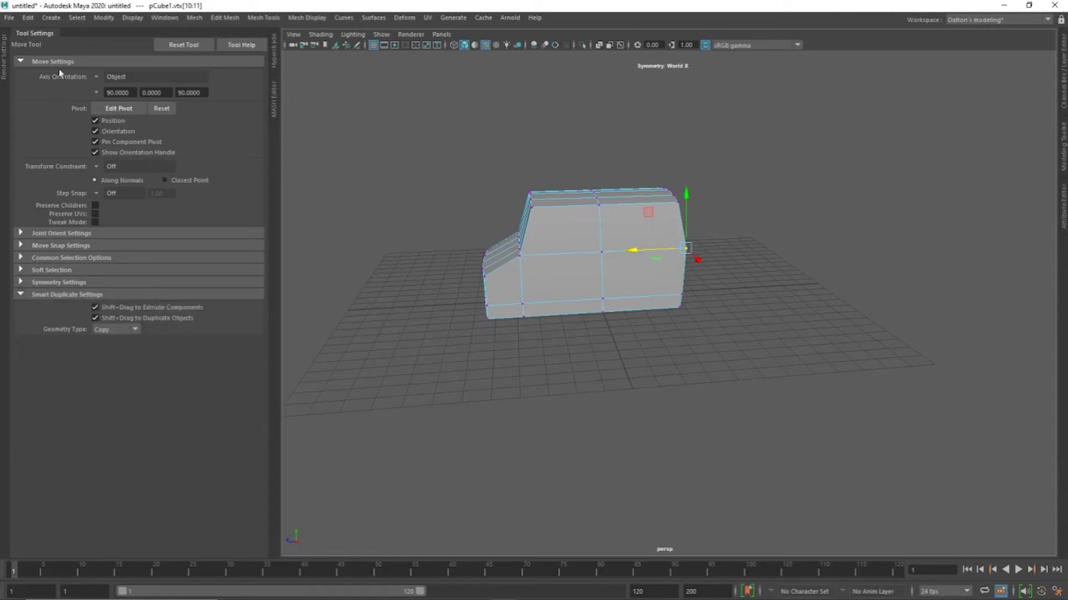
left_click(23, 291)
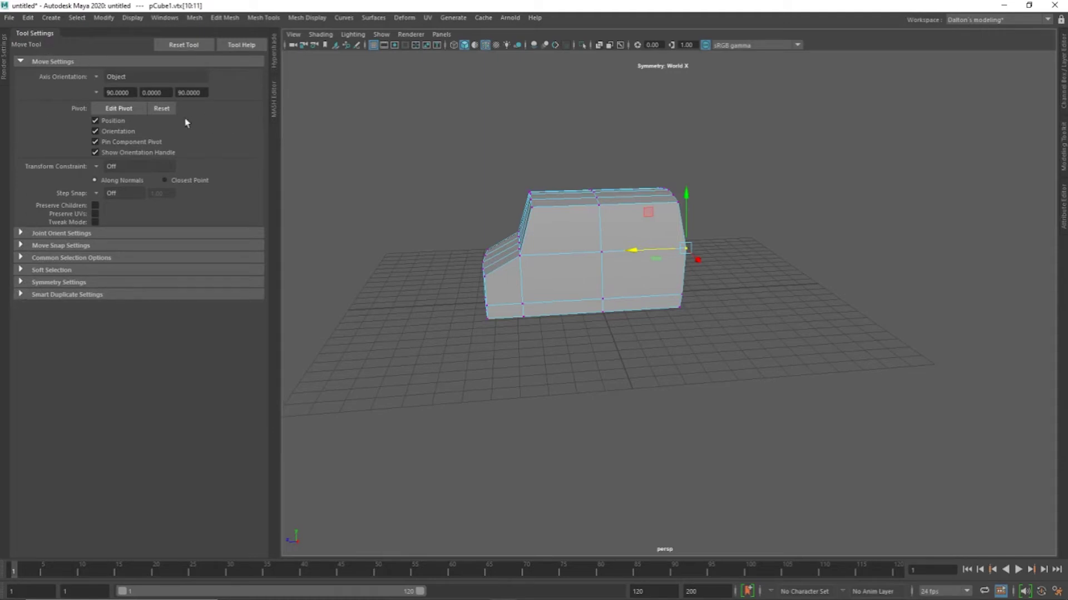
left_click(39, 33)
mouse_move(635, 200)
left_mouse_down("alt")
mouse_move(577, 232)
mouse_move(436, 233)
left_mouse_up("alt")
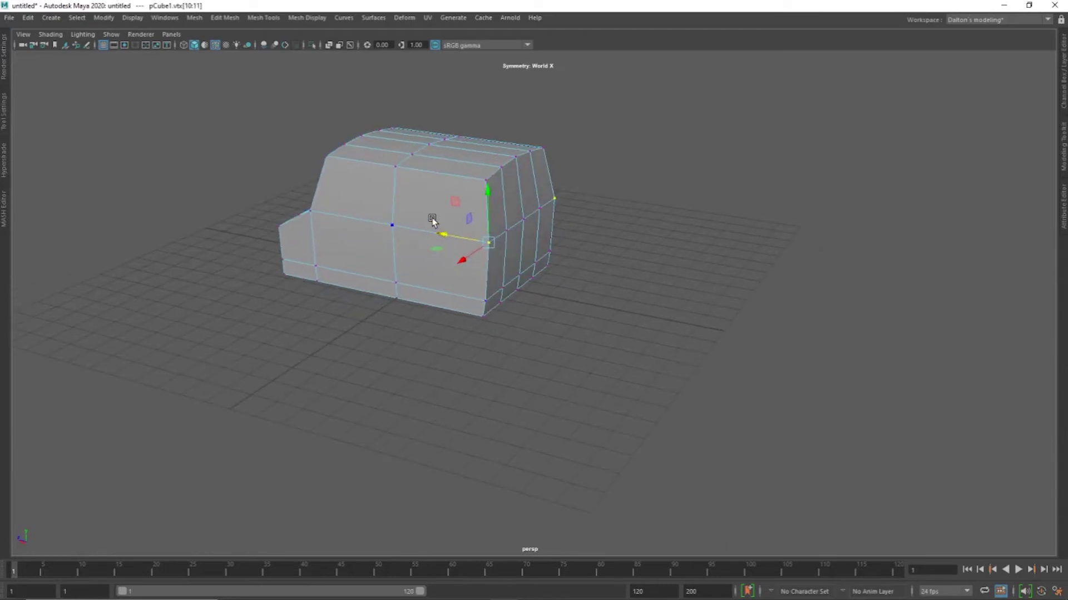
Select the rear corner vertices and move them so the back tapers slightly inward.
key("q")
key("w")
left_click_drag(442, 245, 440, 246)
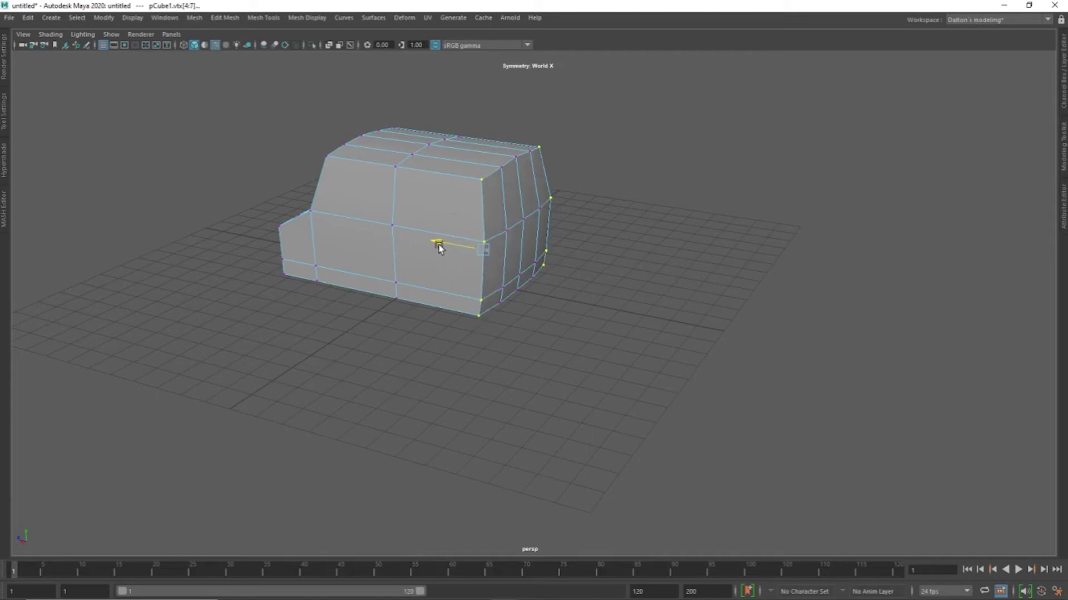
mouse_move(531, 240)
left_mouse_down("alt")
mouse_move(486, 279)
mouse_move(508, 233)
mouse_move(548, 253)
mouse_move(517, 270)
left_mouse_up("alt")
left_click(506, 219)
left_click(516, 271, "shift")
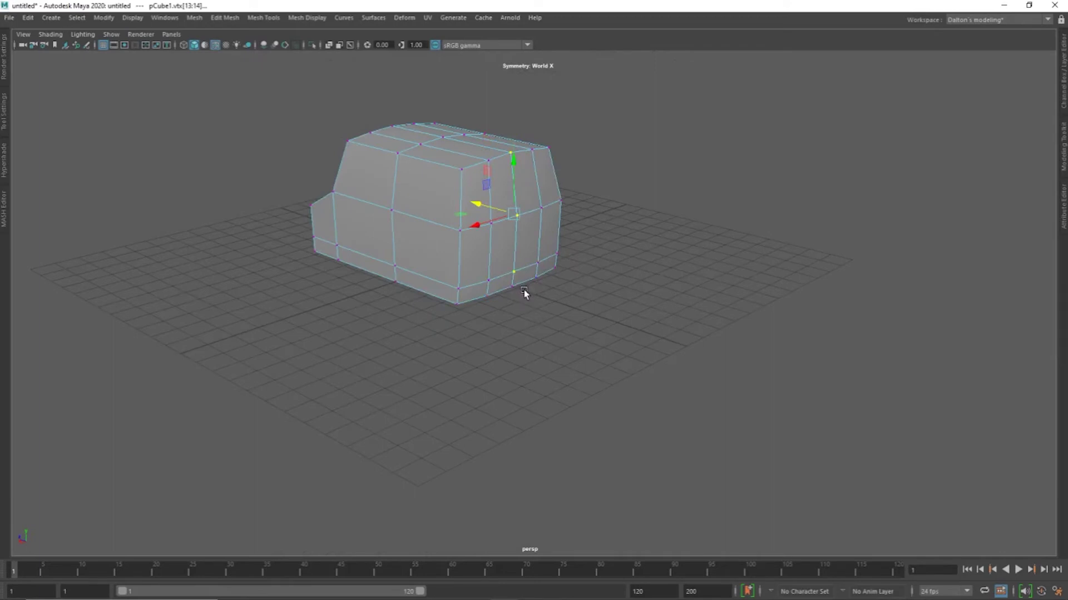
left_click(515, 287, "shift")
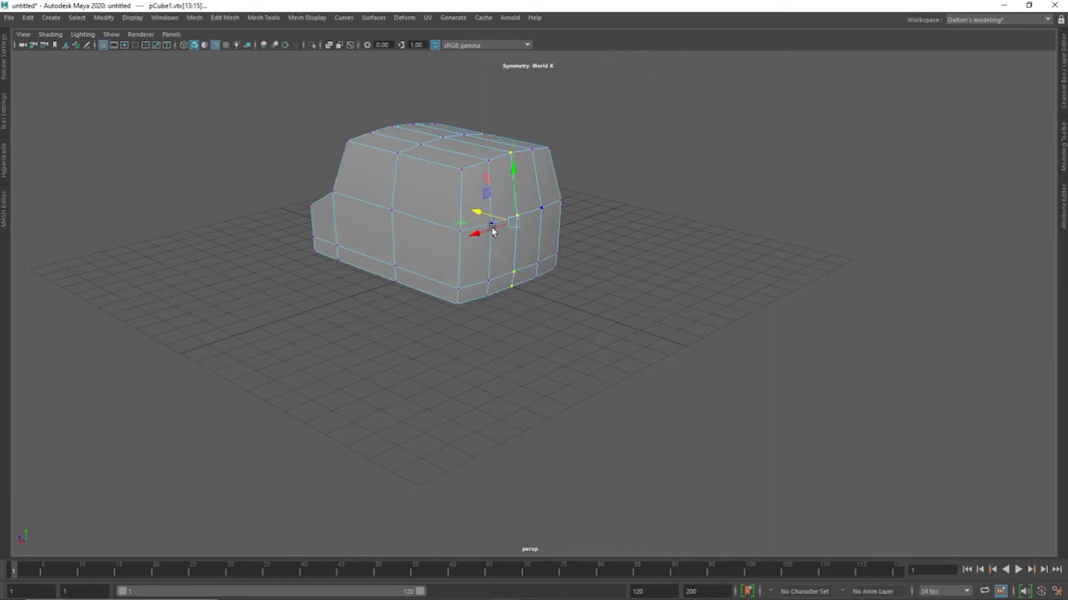
mouse_move(492, 231)
left_mouse_down("alt")
mouse_move(472, 249)
mouse_move(566, 253)
mouse_move(562, 261)
mouse_move(444, 214)
left_mouse_up("alt")
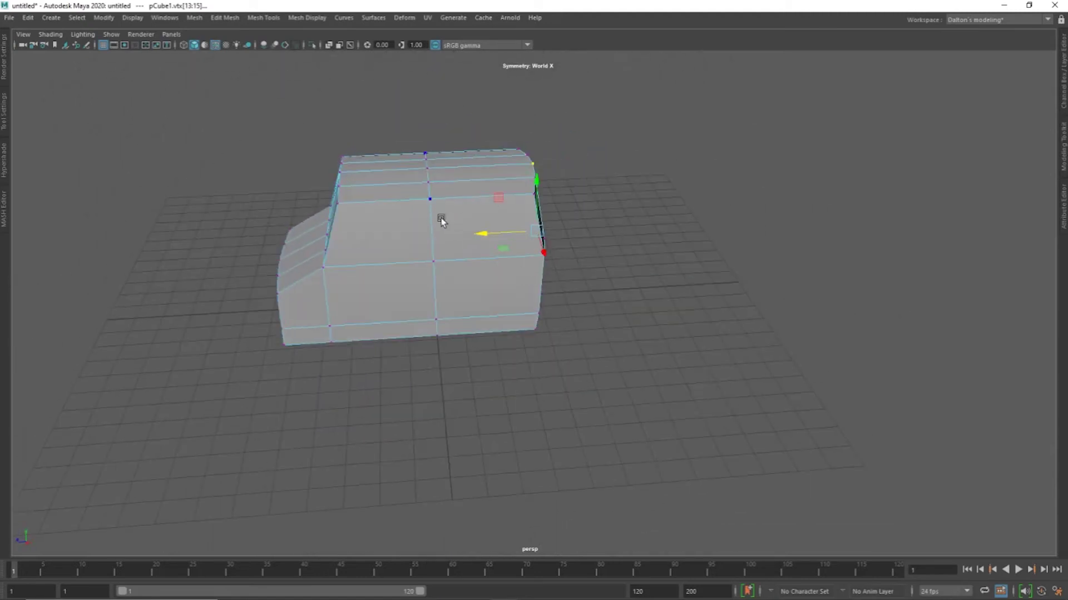
right_click_drag(441, 221, 492, 201)
Return to object mode and orbit around to inspect the blocked-out van from the side.
key("F8")
mouse_move(492, 200)
left_mouse_down("alt")
mouse_move(532, 209)
mouse_move(456, 221)
mouse_move(495, 237)
left_mouse_up("alt")
mouse_move(436, 221)
left_mouse_down("alt")
mouse_move(493, 232)
mouse_move(582, 200)
mouse_move(527, 251)
left_mouse_up("alt")
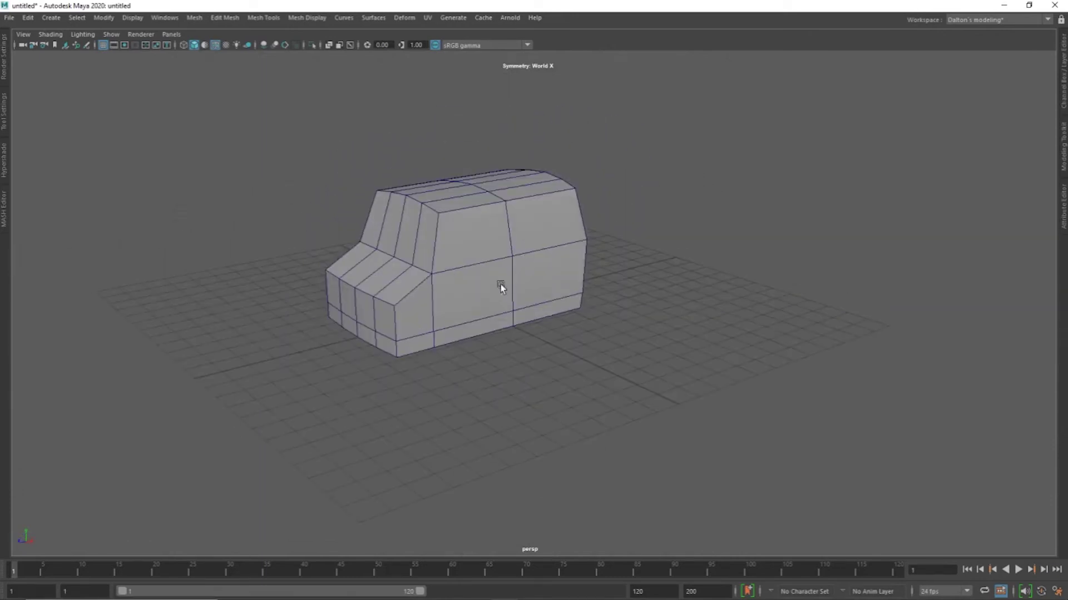
left_click_drag(500, 284, 487, 272, "alt")
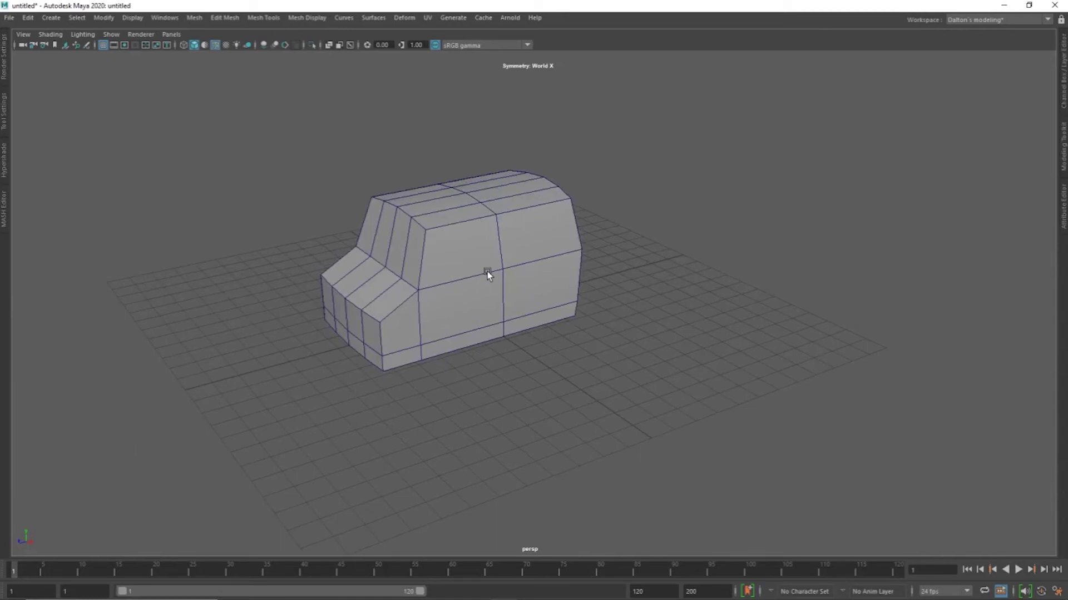
mouse_move(127, 273)
left_mouse_down("alt")
mouse_move(219, 260)
mouse_move(149, 264)
mouse_move(243, 224)
mouse_move(367, 262)
mouse_move(422, 255)
mouse_move(439, 238)
mouse_move(459, 259)
mouse_move(586, 256)
mouse_move(419, 276)
mouse_move(493, 222)
mouse_move(490, 236)
mouse_move(586, 227)
mouse_move(495, 245)
mouse_move(500, 269)
mouse_move(479, 259)
mouse_move(555, 247)
left_mouse_up("alt")
Enter face mode on the van mesh and orbit to face the cabin front straight on.
left_click(518, 256)
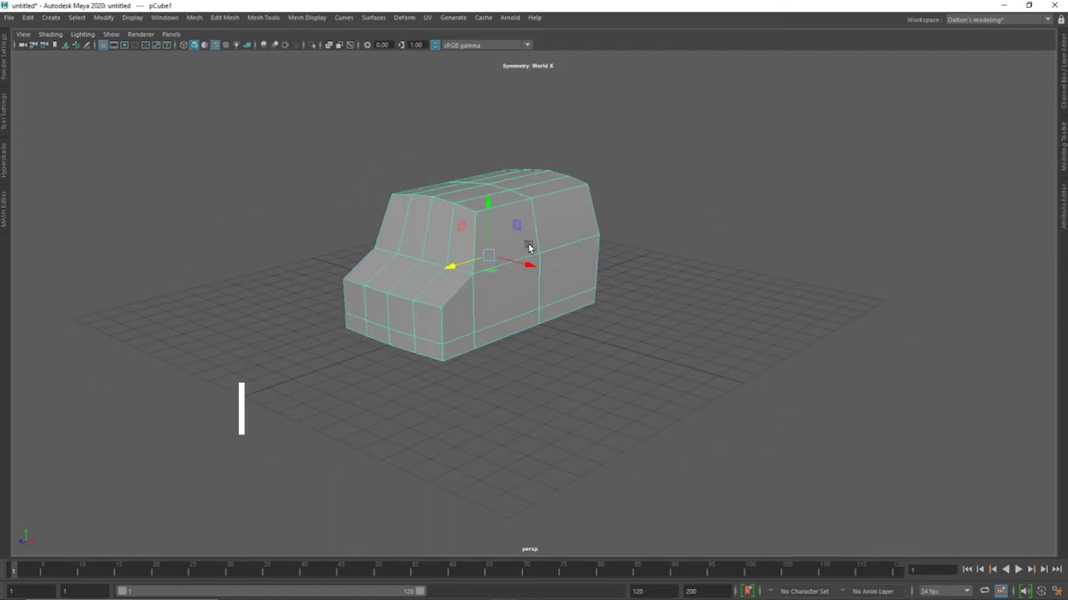
key("F11")
left_click(437, 237)
left_click_drag(436, 236, 495, 260, "alt")
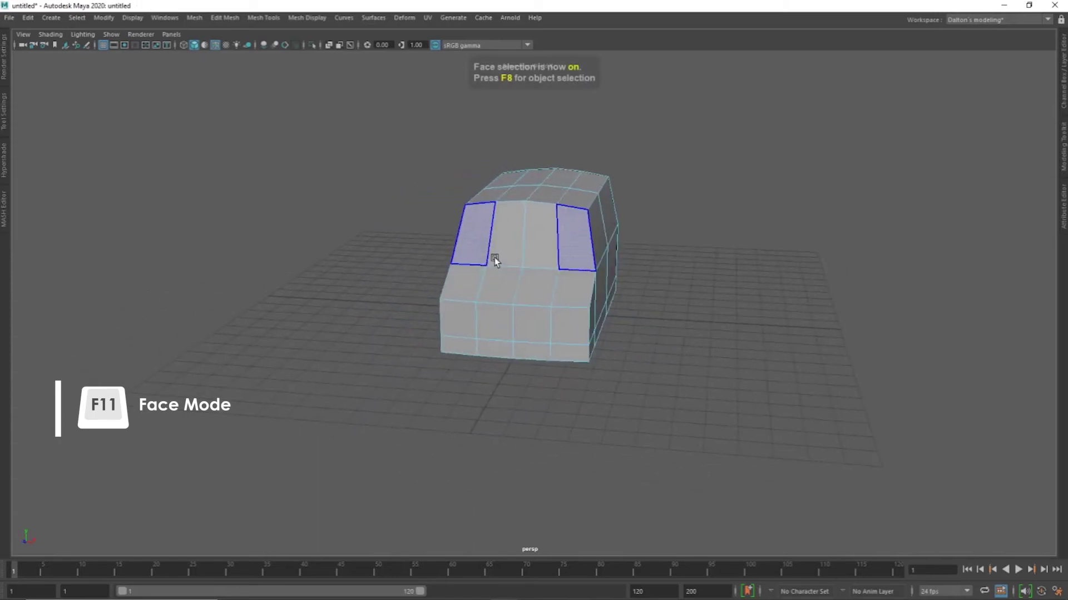
left_click(494, 260)
left_click(702, 189)
key("w")
left_click_drag(703, 188, 685, 128)
left_click_drag(678, 171, 666, 220, "alt")
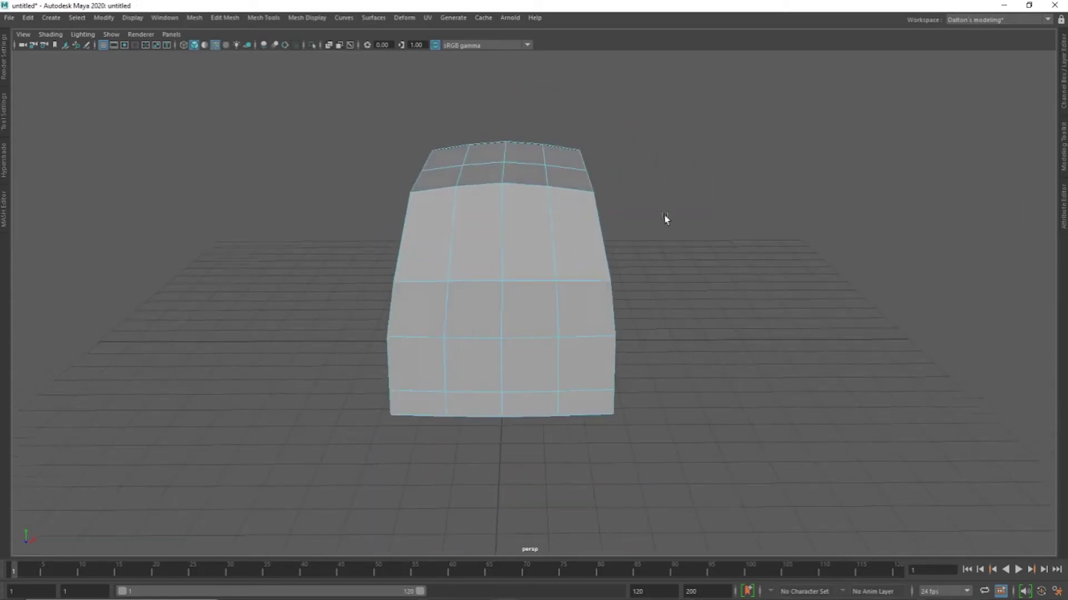
Select the four windshield faces across the cabin front.
left_click(582, 248)
left_click(528, 253, "shift")
left_click(478, 259, "shift")
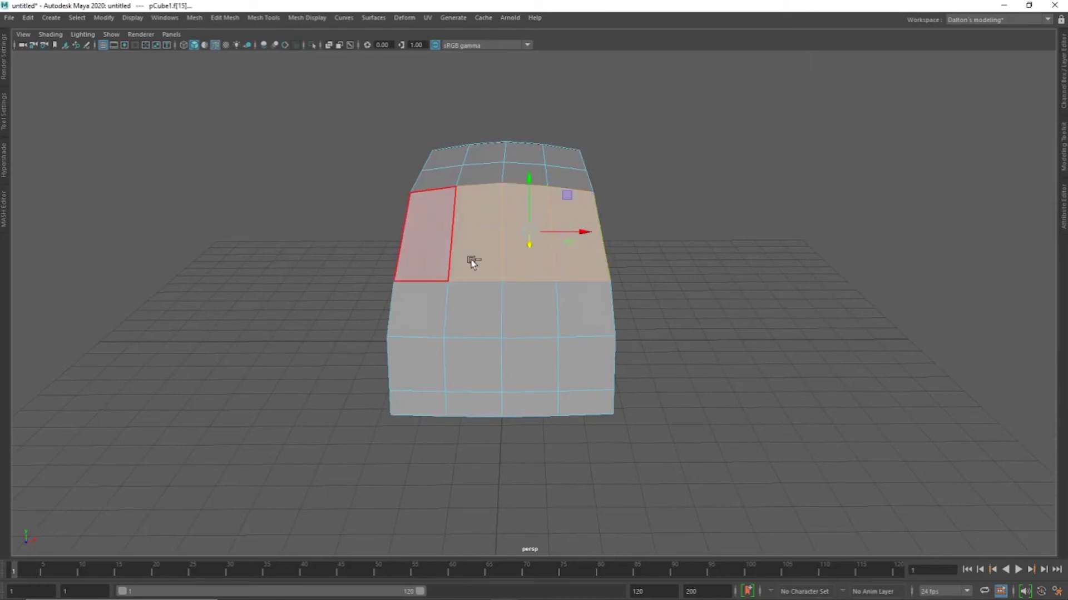
left_click(429, 259, "shift")
mouse_move(433, 256)
left_mouse_down("alt")
mouse_move(651, 238)
mouse_move(612, 216)
mouse_move(553, 220)
left_mouse_up("alt")
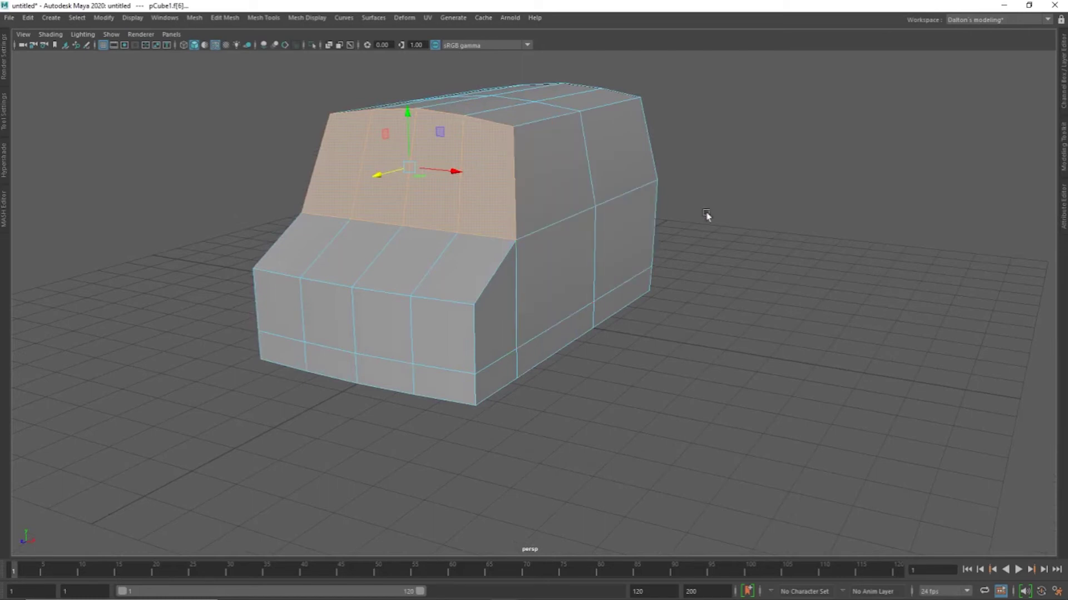
Extrude the windshield faces, inset them and push the panel back into the cabin.
mouse_move(740, 184)
right_mouse_down("shift")
mouse_move(741, 216)
mouse_move(740, 187)
right_mouse_up("shift")
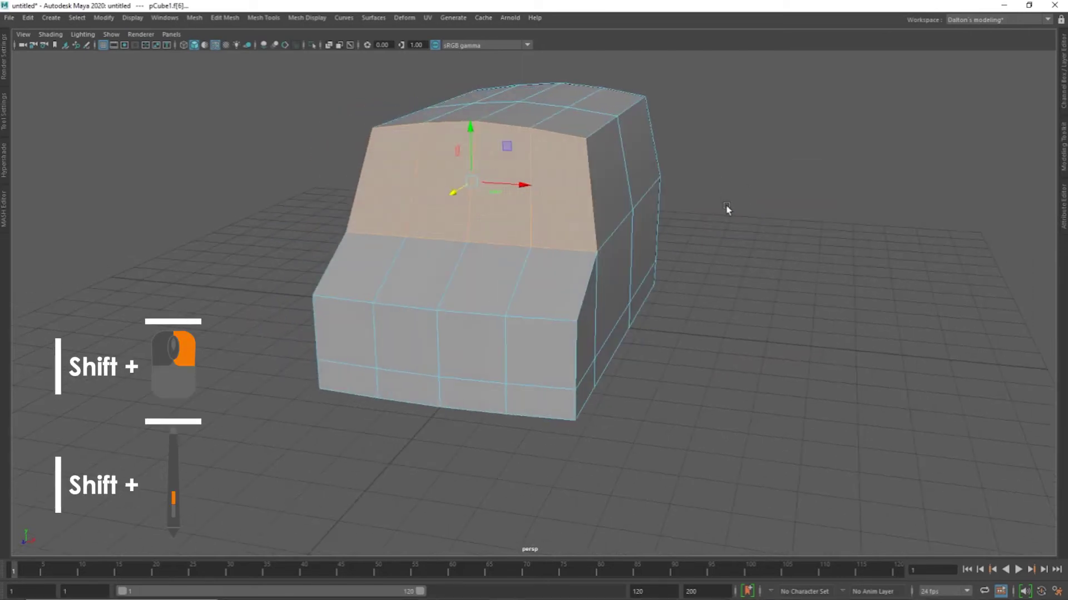
left_click_drag(534, 210, 588, 193, "alt")
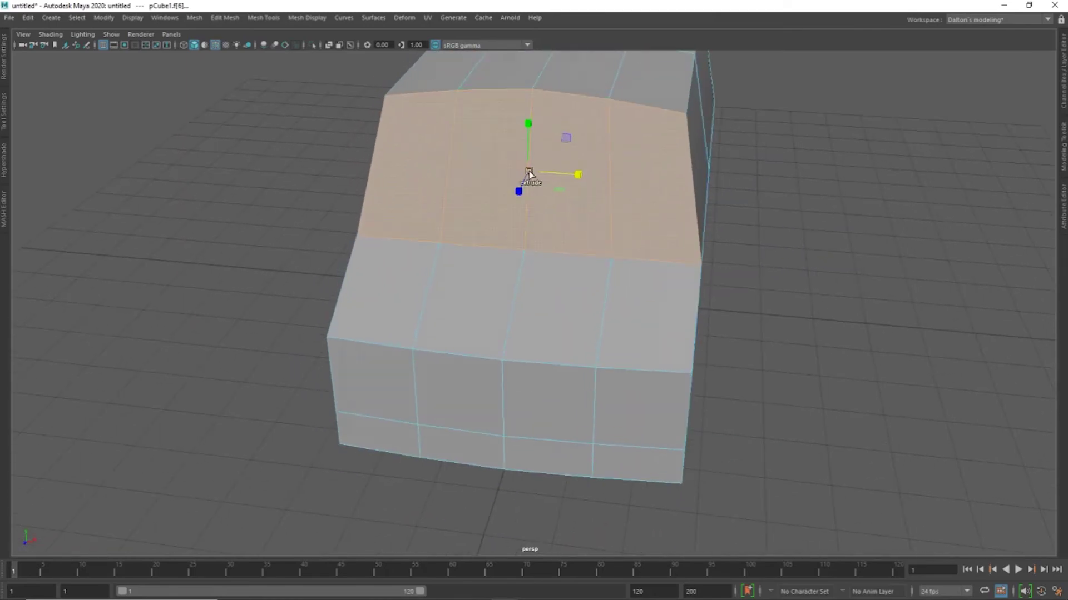
left_click_drag(529, 173, 525, 174)
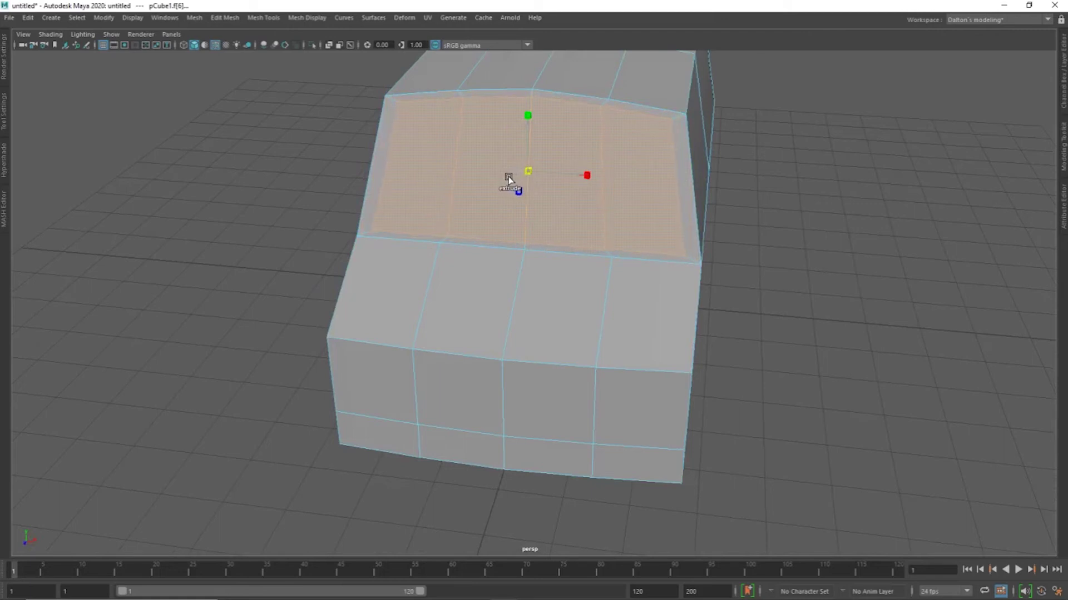
mouse_move(531, 190)
left_mouse_down("alt")
mouse_move(494, 191)
mouse_move(517, 206)
mouse_move(476, 219)
left_mouse_up("alt")
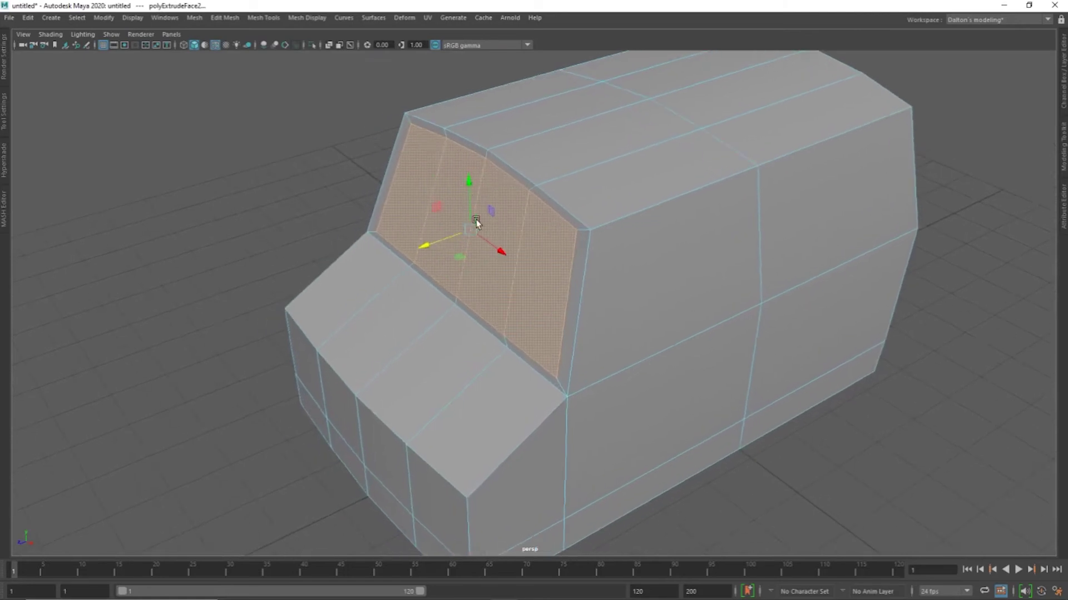
left_click_drag(428, 246, 432, 243)
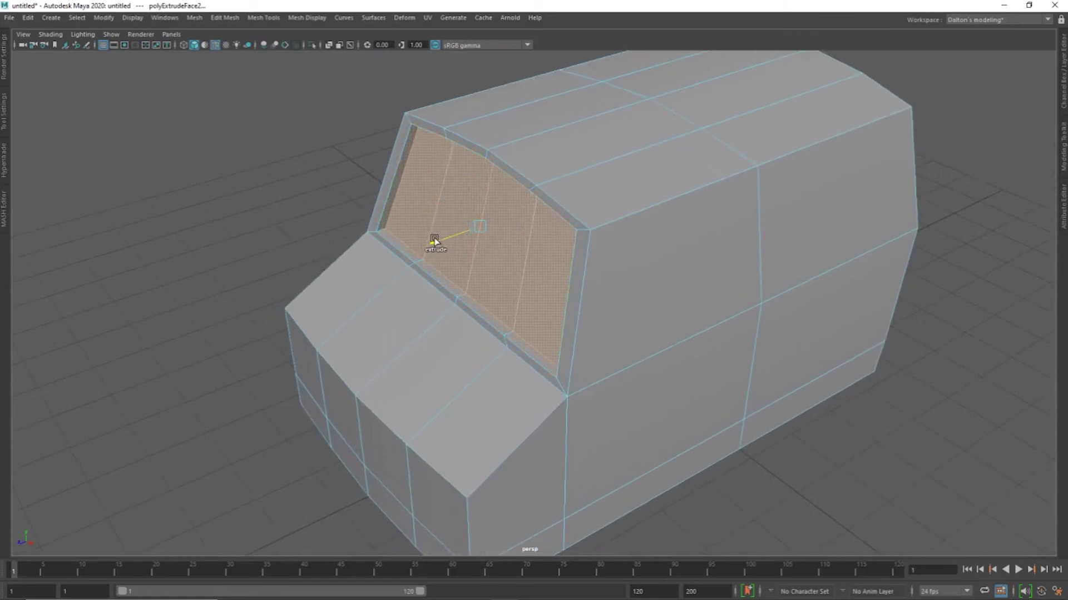
key("ctrl+e")
mouse_move(450, 248)
left_mouse_down("alt")
mouse_move(579, 193)
mouse_move(709, 195)
mouse_move(629, 198)
left_mouse_up("alt")
left_click_drag(737, 160, 618, 191, "alt")
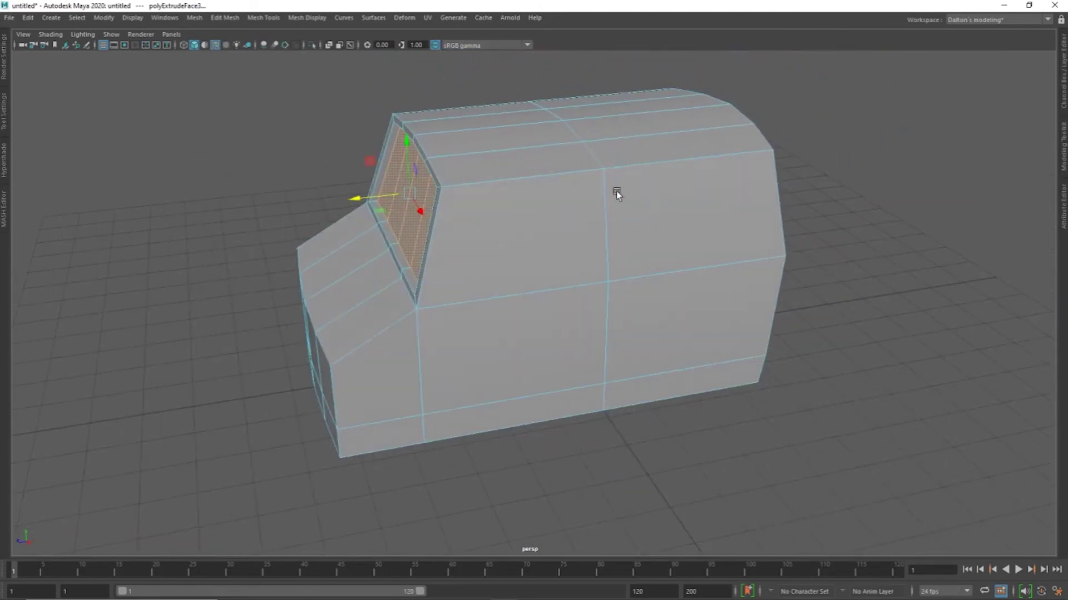
right_click(565, 195)
In side view, shift the middle vertex column of the body toward the front.
left_click(620, 180)
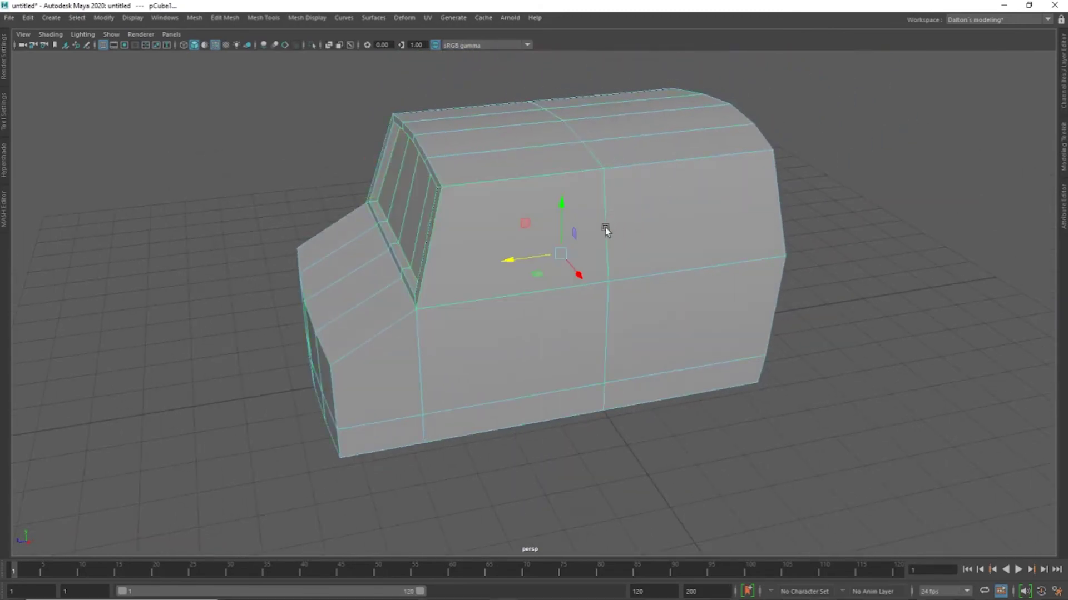
left_click_drag(605, 228, 561, 211, "alt")
key("space")
middle_click_drag(590, 199, 566, 302, "alt")
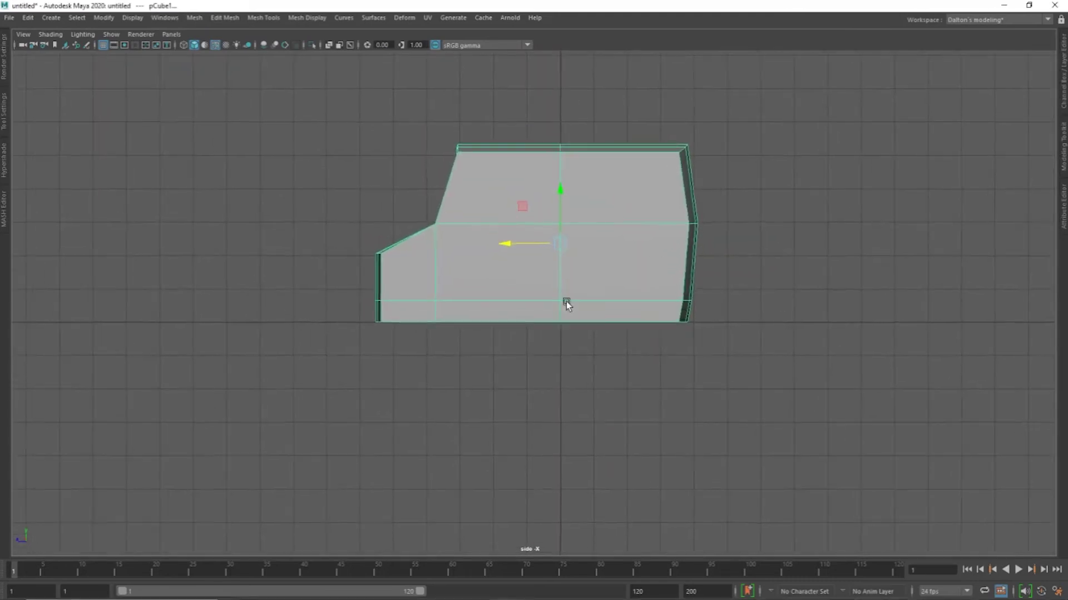
key("F9")
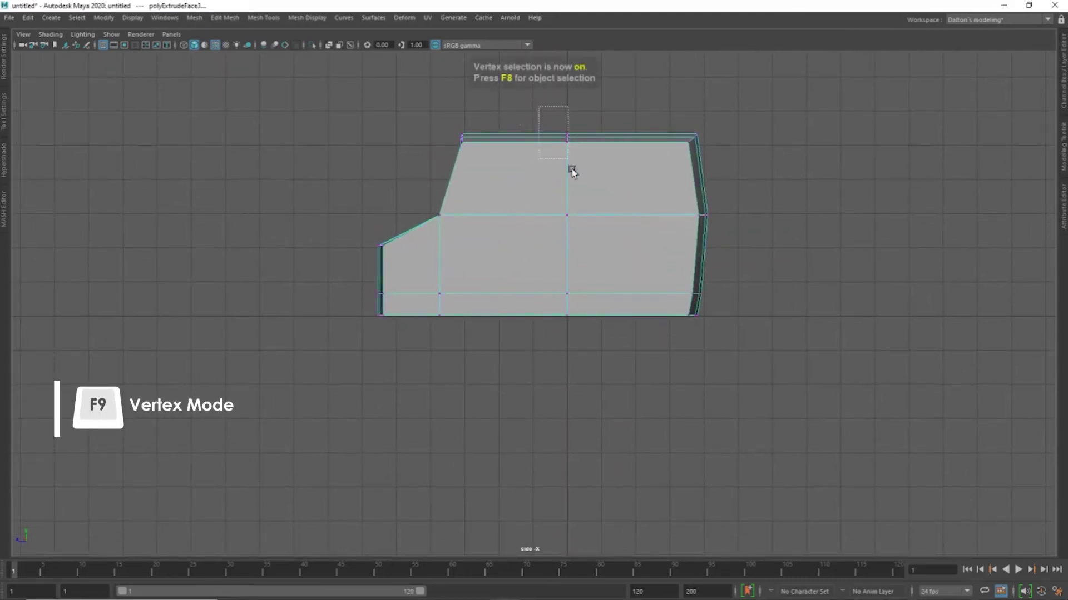
left_click_drag(572, 168, 615, 362)
left_click_drag(520, 225, 488, 226)
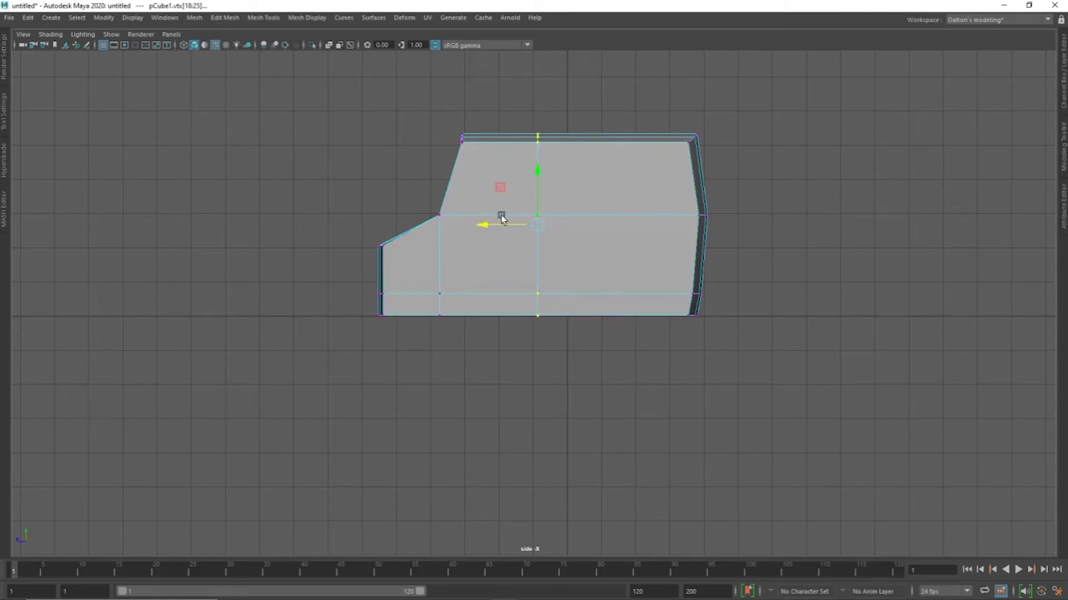
left_click_drag(485, 224, 543, 208)
key("space")
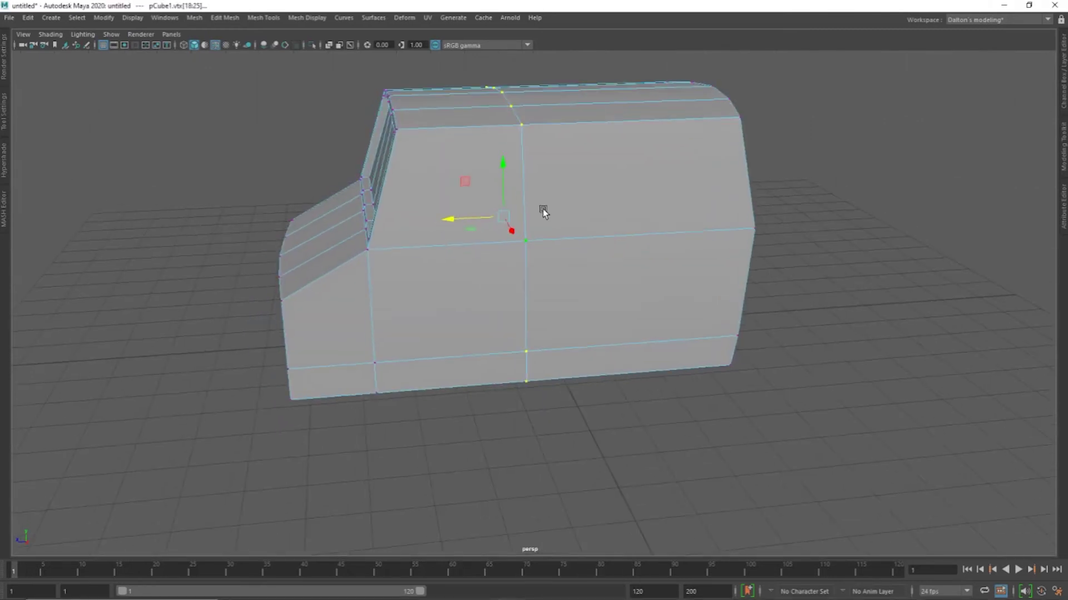
In face mode, select the side window face behind the windshield along with its mirror.
key("F11")
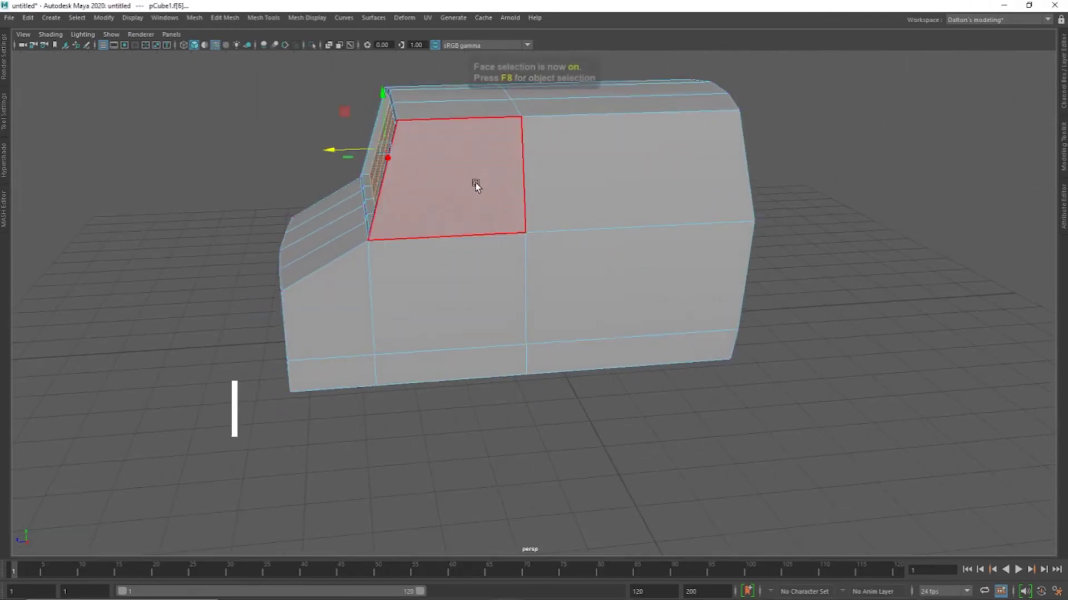
left_click_drag(779, 136, 780, 118)
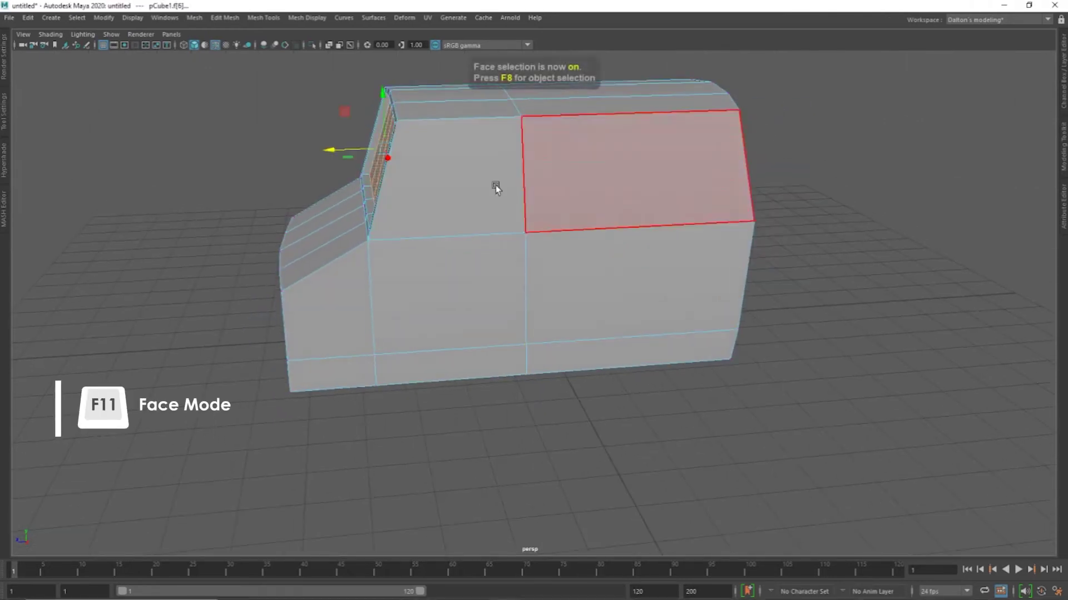
left_click(469, 192)
mouse_move(549, 200)
left_mouse_down("alt")
mouse_move(703, 190)
mouse_move(677, 185)
left_mouse_up("alt")
left_click(884, 121)
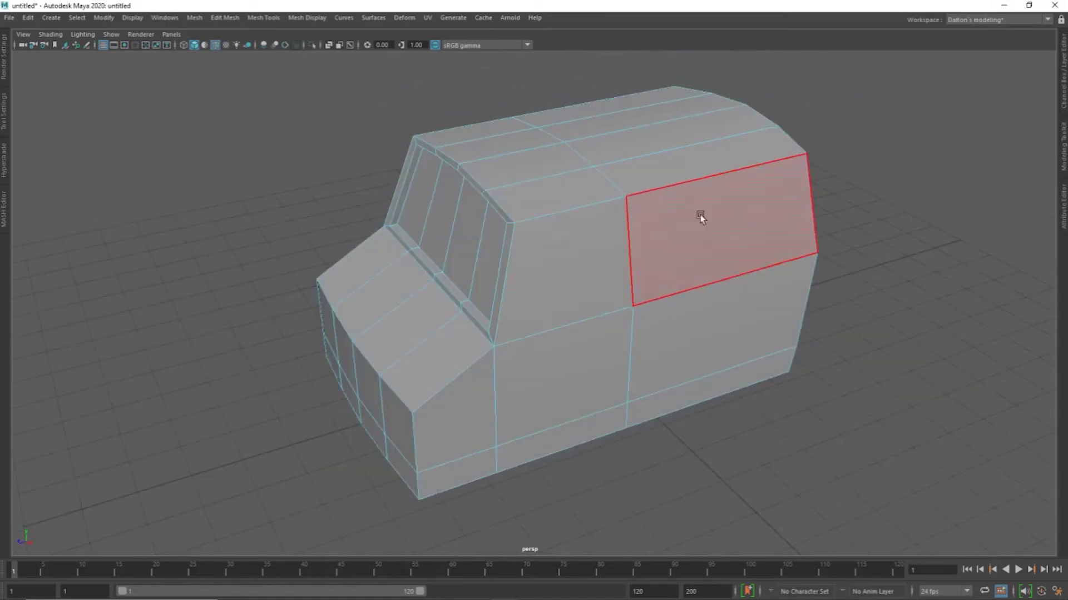
right_click_drag(851, 155, 849, 84)
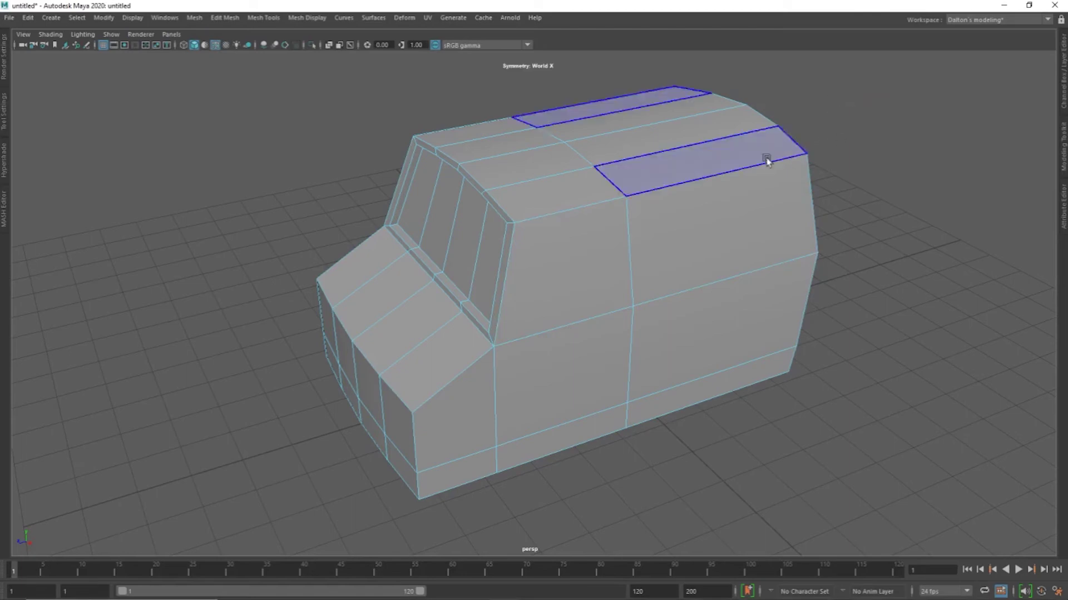
left_click(591, 234)
mouse_move(591, 233)
left_mouse_down("alt")
mouse_move(632, 234)
mouse_move(602, 137)
left_mouse_up("alt")
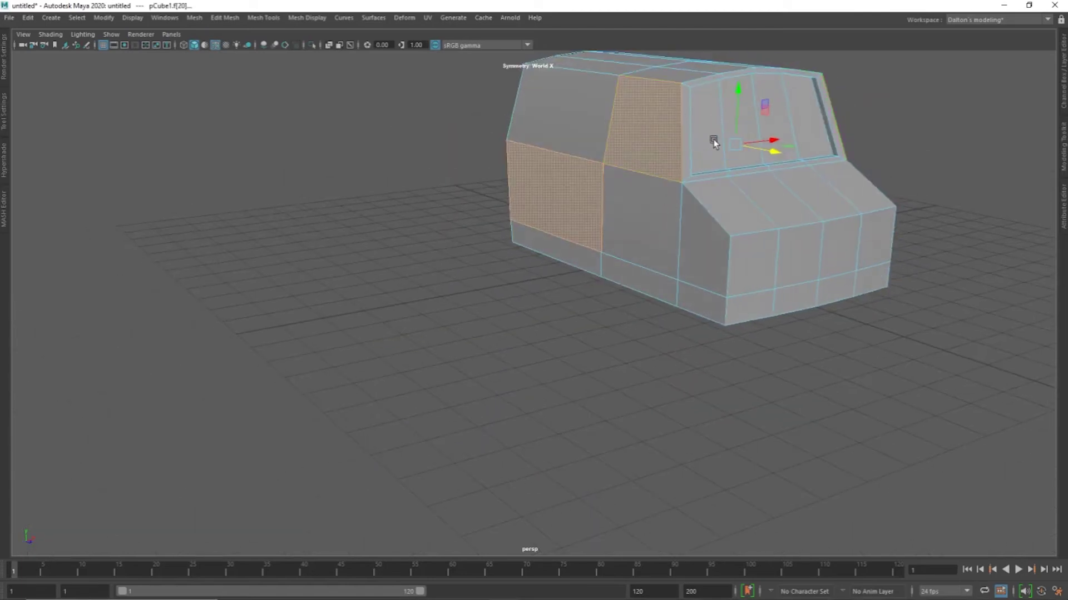
left_click(893, 114)
mouse_move(915, 110)
left_mouse_down("alt")
mouse_move(850, 126)
mouse_move(813, 174)
left_mouse_up("alt")
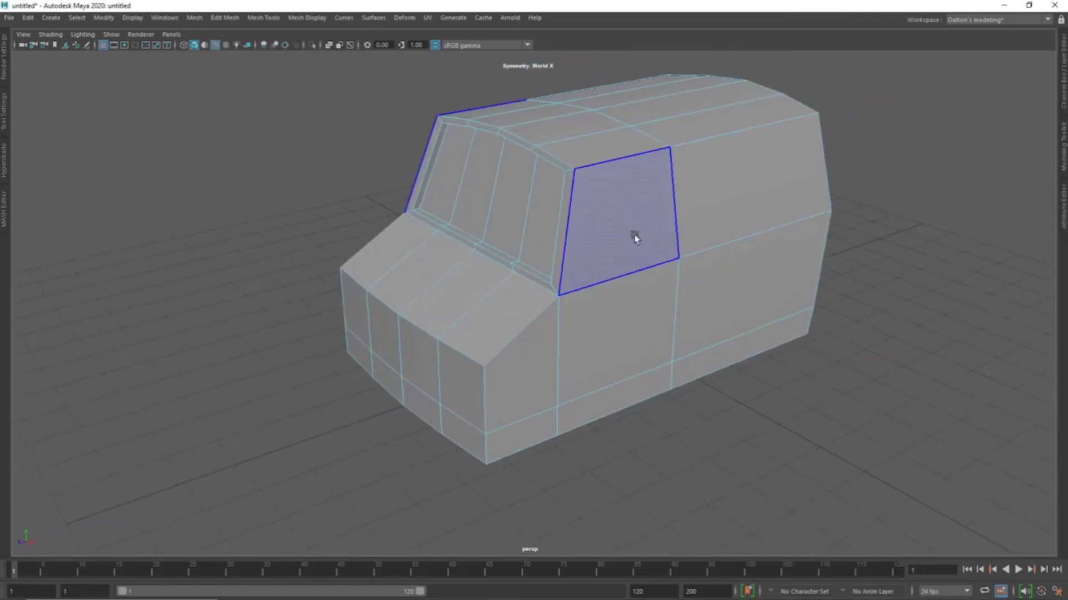
left_click(634, 238)
Extrude the side window face, inset it and push it inward as a recess.
mouse_move(760, 207)
left_mouse_down("alt")
mouse_move(924, 174)
mouse_move(729, 203)
mouse_move(704, 217)
left_mouse_up("alt")
mouse_move(636, 193)
left_mouse_down("alt")
mouse_move(508, 200)
mouse_move(581, 204)
left_mouse_up("alt")
right_click_drag(581, 204, 639, 185, "alt")
mouse_move(639, 185)
left_mouse_down("alt")
mouse_move(536, 174)
mouse_move(507, 202)
left_mouse_up("alt")
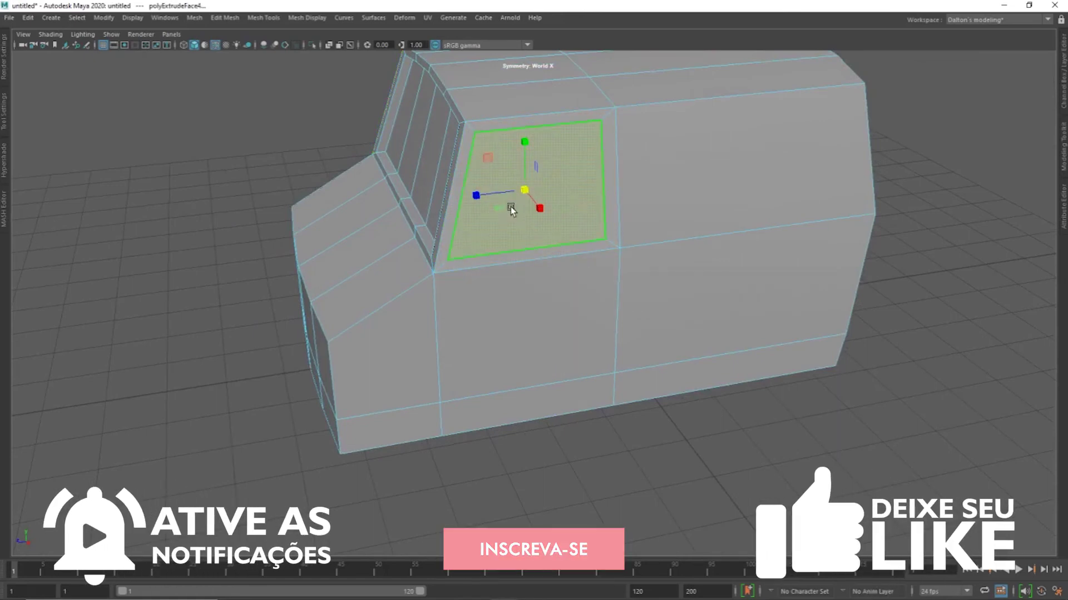
mouse_move(526, 210)
left_mouse_down("alt")
mouse_move(556, 222)
mouse_move(557, 201)
mouse_move(543, 191)
mouse_move(615, 186)
left_mouse_up("alt")
left_click_drag(595, 237, 582, 233)
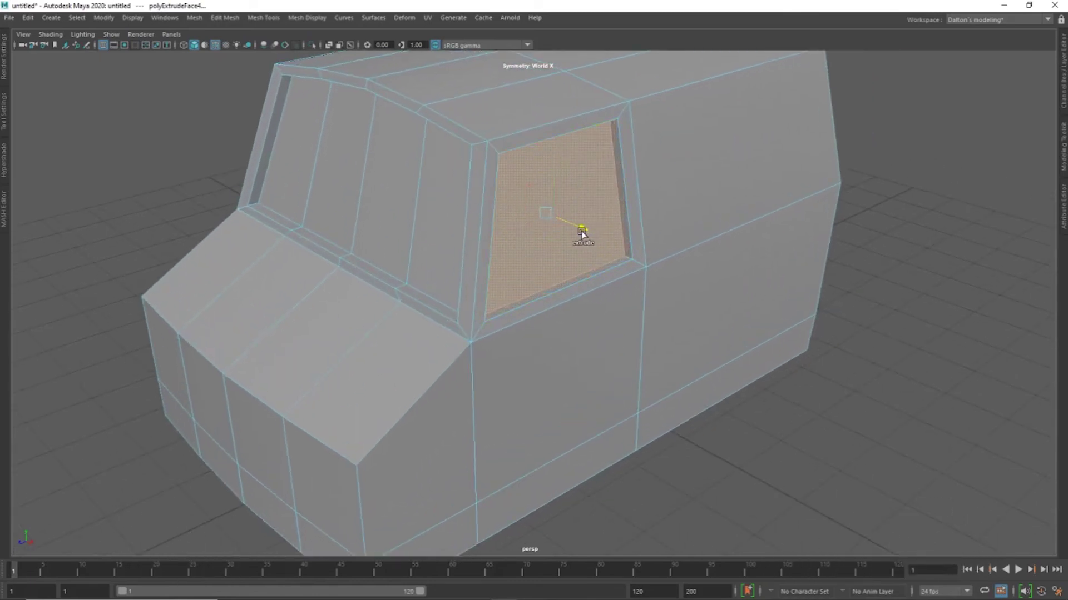
key("ctrl+e")
scroll(555, 231, "down", 2)
mouse_move(555, 230)
left_mouse_down("alt")
mouse_move(699, 211)
mouse_move(675, 229)
mouse_move(710, 160)
mouse_move(741, 174)
mouse_move(543, 183)
mouse_move(531, 226)
mouse_move(576, 219)
left_mouse_up("alt")
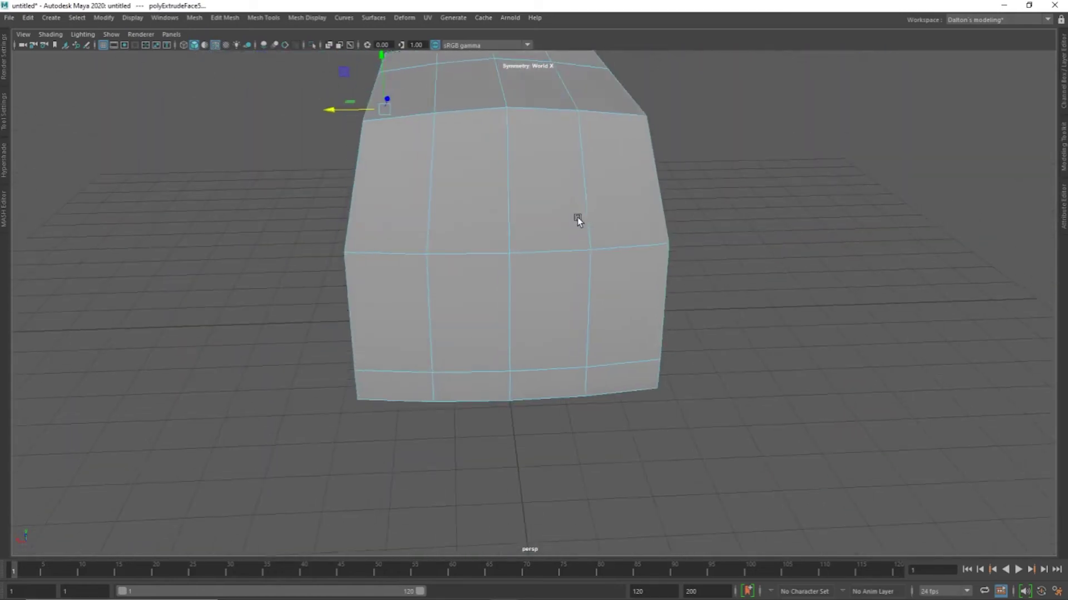
Inset the two rear window faces and extrude the adjoining side face.
left_click(599, 222)
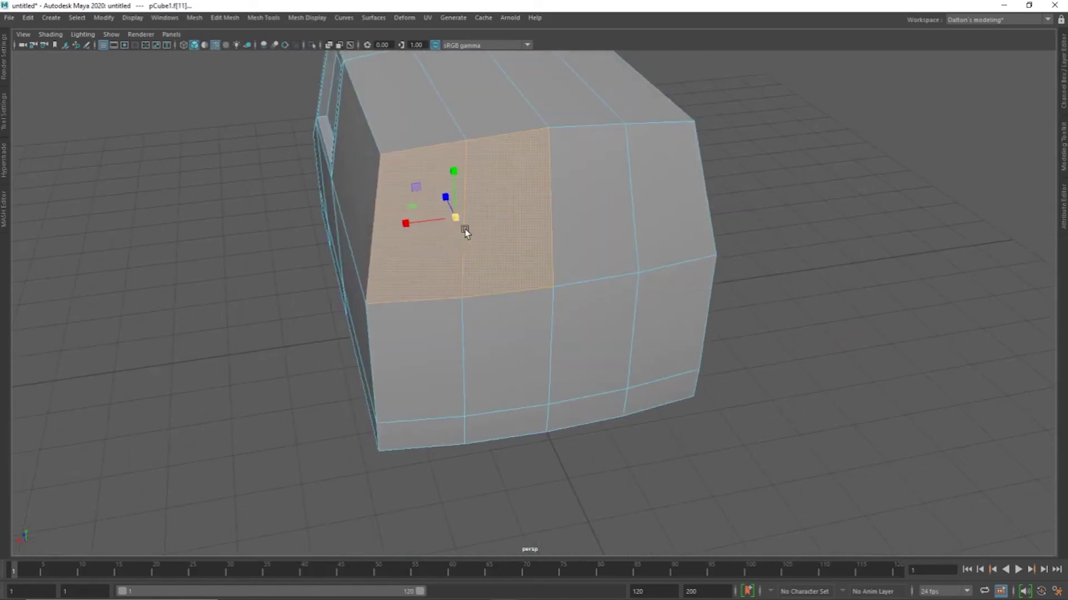
left_click(455, 220)
mouse_move(451, 228)
left_mouse_down()
mouse_move(604, 232)
mouse_move(712, 193)
mouse_move(545, 228)
left_mouse_up()
left_click(611, 228)
key("ctrl+e")
key("ctrl+e")
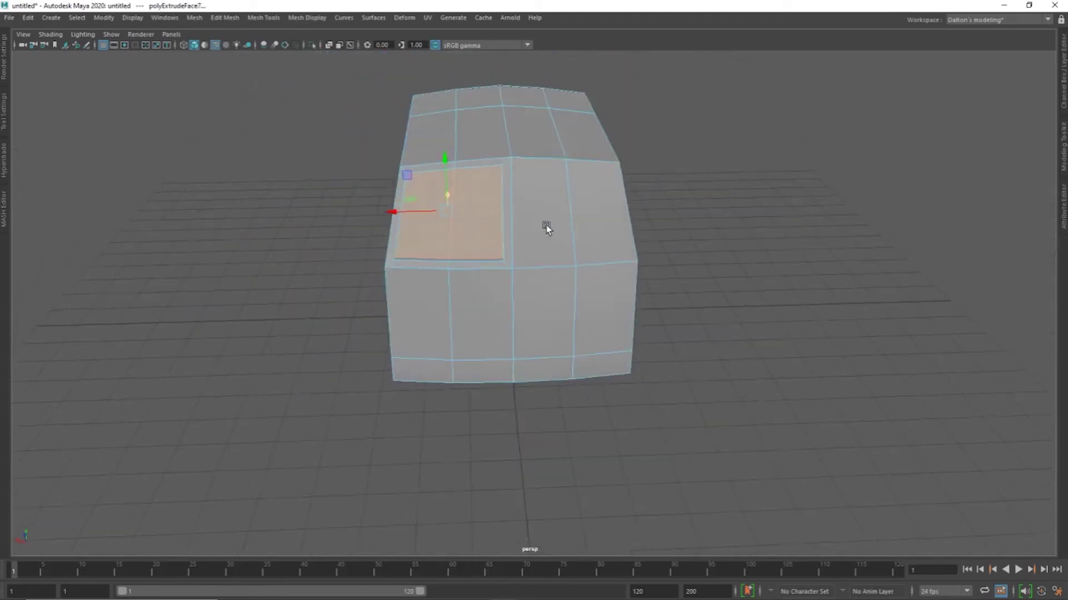
Return to object mode, orbit to the rear, and switch the viewport to top view.
key("F8")
mouse_move(692, 176)
left_mouse_down("alt")
mouse_move(619, 195)
mouse_move(687, 167)
mouse_move(783, 203)
mouse_move(717, 241)
mouse_move(860, 198)
mouse_move(661, 228)
mouse_move(658, 214)
mouse_move(562, 260)
mouse_move(617, 231)
left_mouse_up("alt")
key("space")
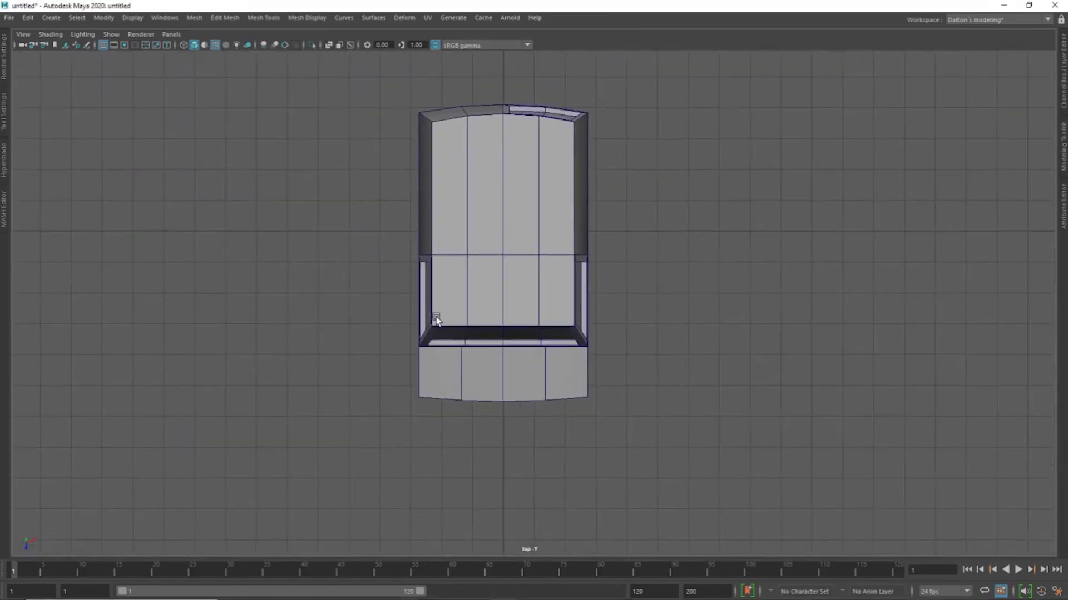
In top view, select the van body's left-half faces up to the centre line and delete them.
middle_click_drag(470, 186, 535, 200, "alt")
left_click(529, 219)
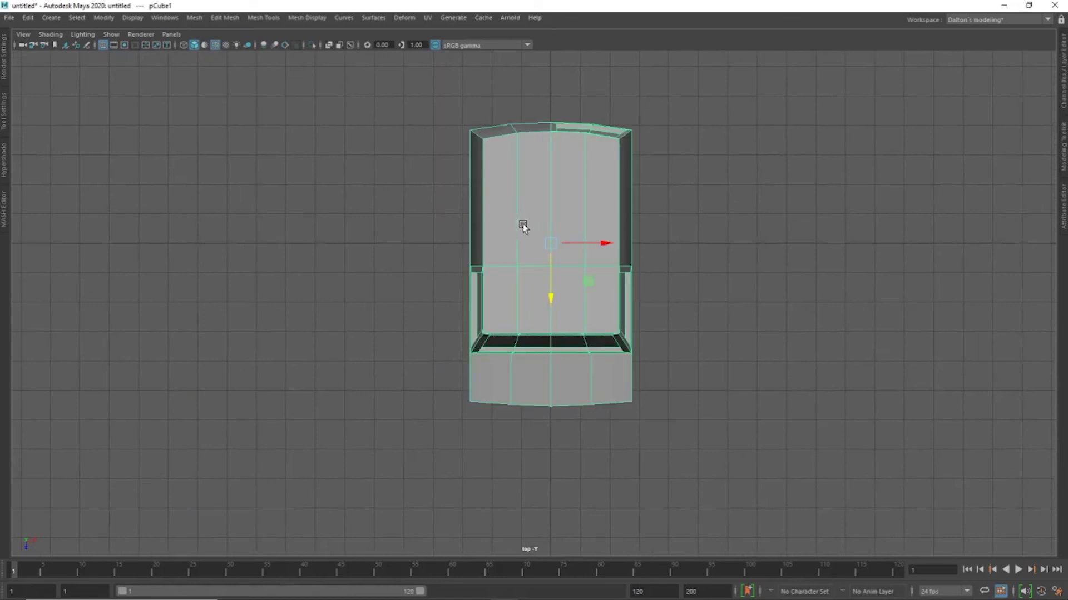
key("F11")
mouse_move(394, 92)
left_mouse_down()
mouse_move(574, 334)
mouse_move(550, 431)
left_mouse_up()
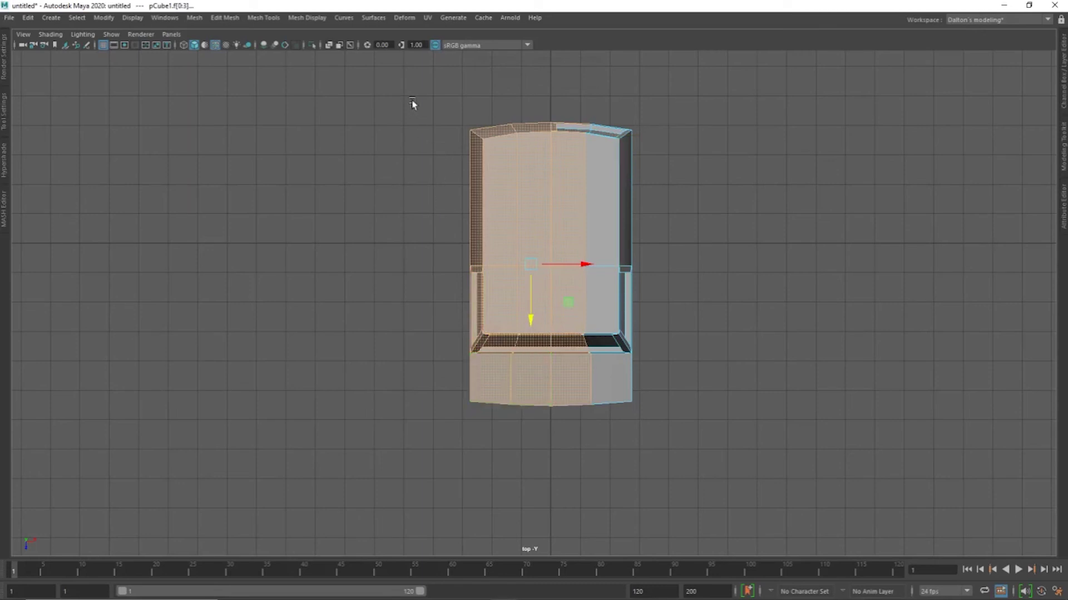
left_click_drag(412, 104, 544, 434)
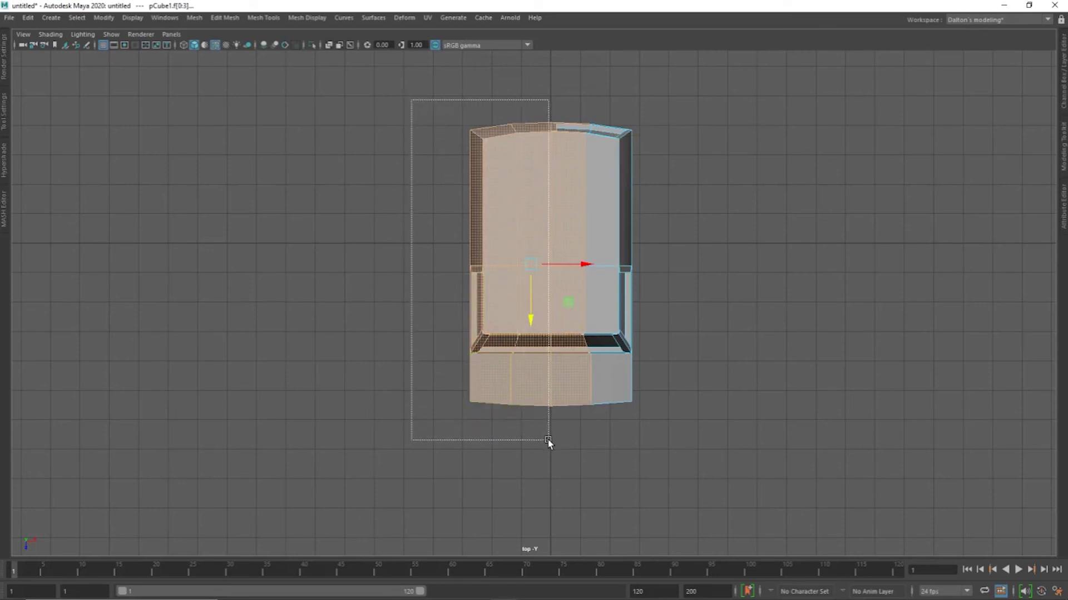
left_click_drag(547, 441, 548, 443)
key("Delete")
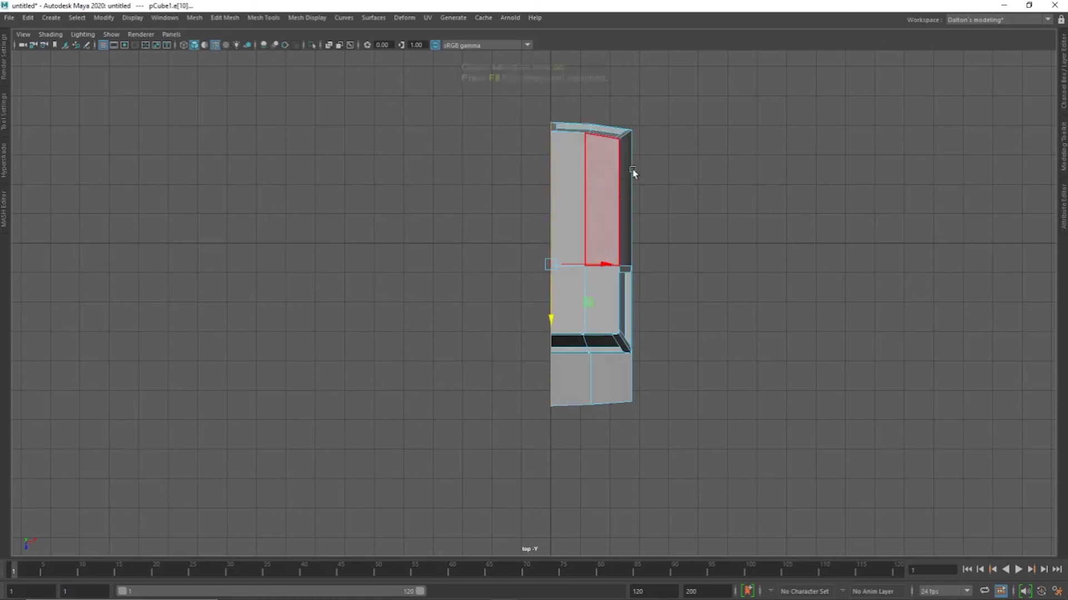
key("F8")
Mirror the half van across X with Mesh > Mirror to restore a full body.
left_click(195, 19)
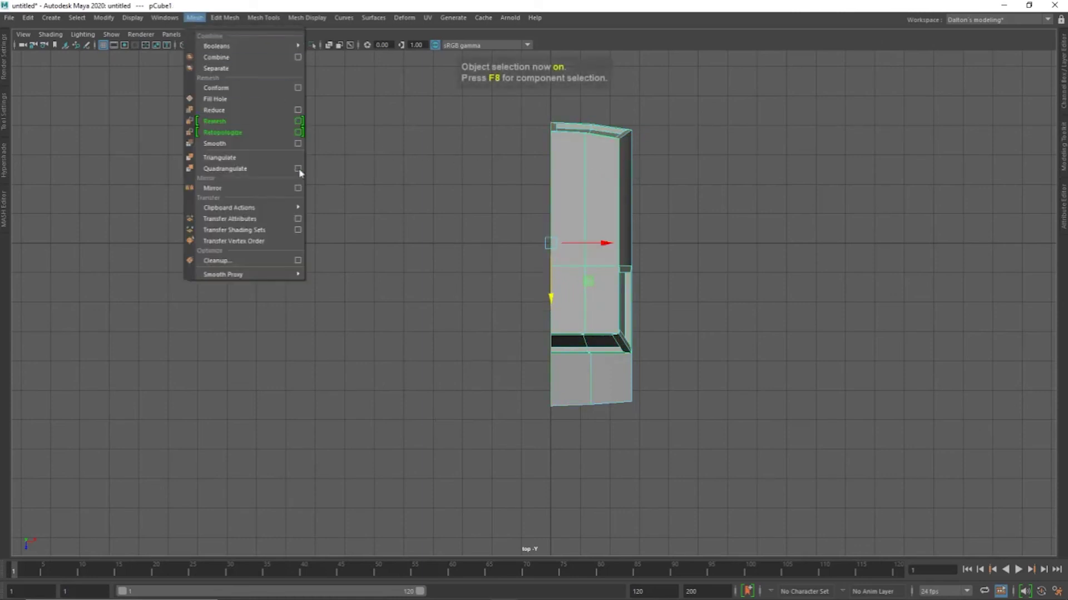
left_click(263, 189)
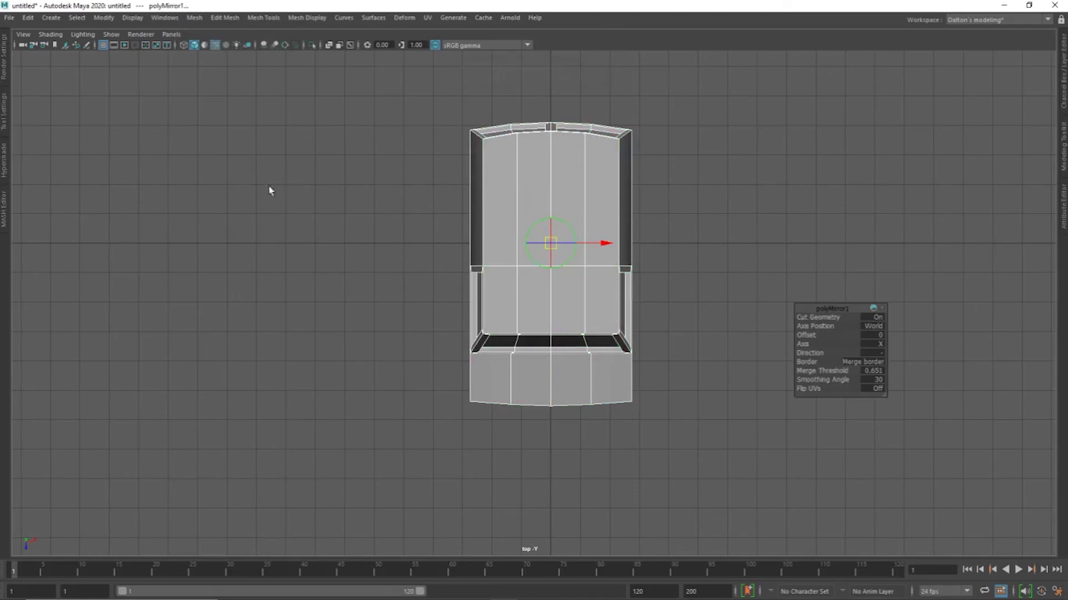
key("F8")
key("space")
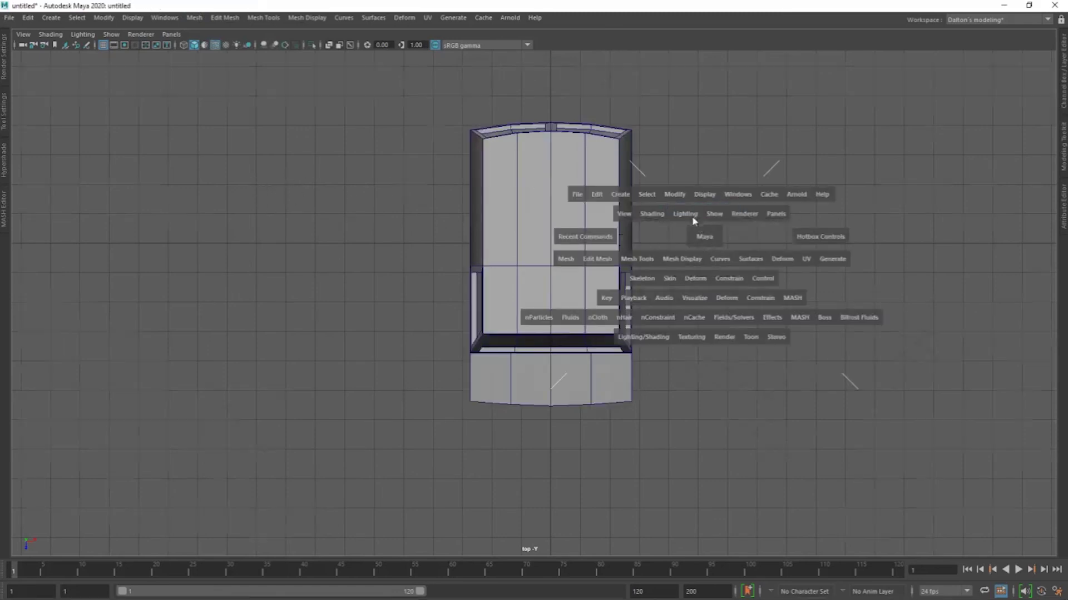
mouse_move(693, 215)
left_mouse_down()
mouse_move(680, 233)
mouse_move(572, 226)
mouse_move(720, 203)
mouse_move(600, 211)
left_mouse_up()
Check the Mesh > Mirror option box settings, then close the dialog.
left_click(195, 18)
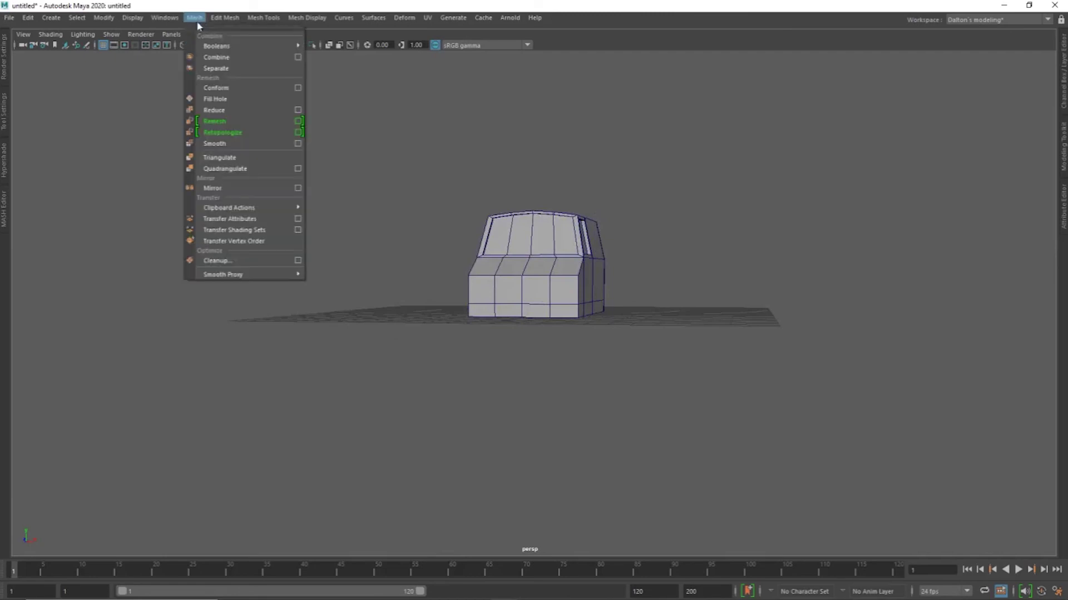
left_click(300, 190)
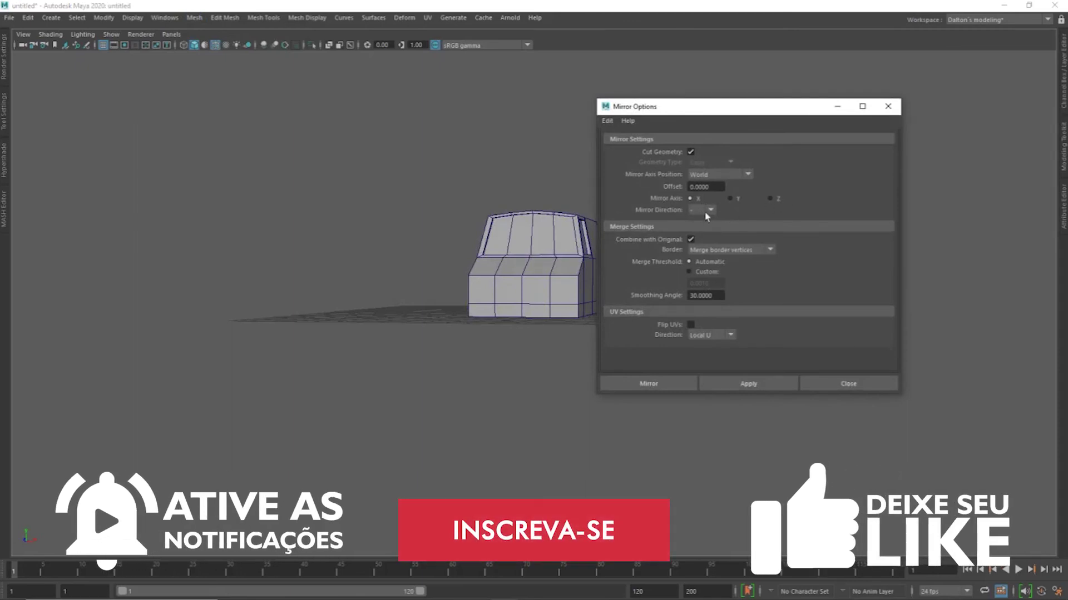
left_click(888, 107)
mouse_move(791, 148)
left_mouse_down("alt")
mouse_move(703, 192)
mouse_move(565, 200)
mouse_move(564, 378)
mouse_move(508, 293)
mouse_move(614, 207)
mouse_move(519, 245)
mouse_move(707, 233)
mouse_move(691, 257)
mouse_move(528, 282)
mouse_move(548, 258)
mouse_move(675, 214)
mouse_move(520, 222)
mouse_move(569, 202)
mouse_move(597, 222)
mouse_move(515, 233)
mouse_move(507, 275)
mouse_move(512, 255)
mouse_move(595, 262)
mouse_move(484, 236)
mouse_move(591, 234)
mouse_move(546, 239)
mouse_move(550, 248)
left_mouse_up("alt")
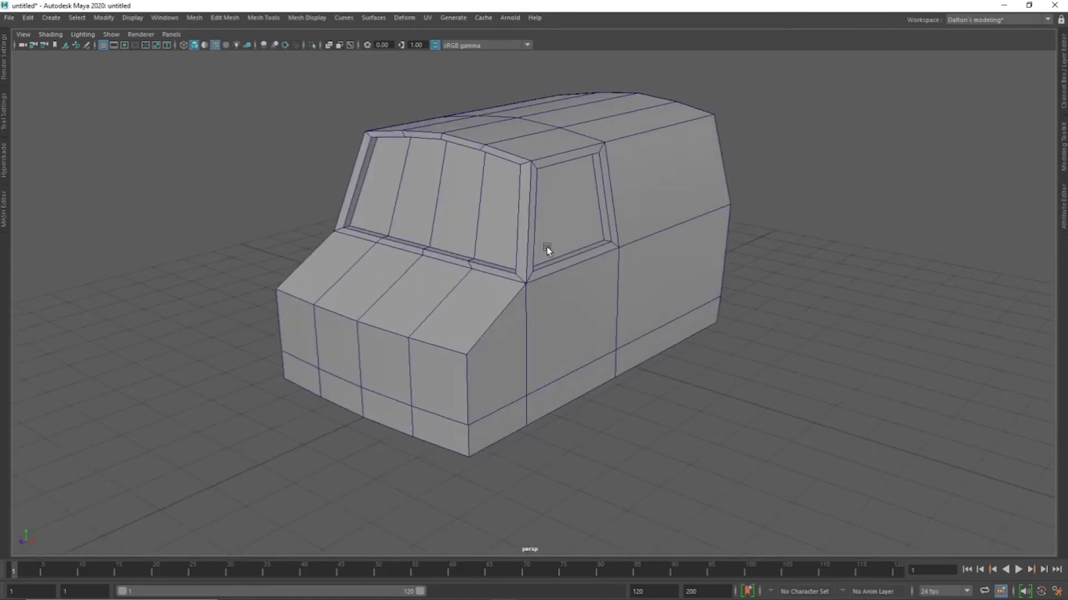
Select the windshield's lower-edge vertices with Symmetry: World X on and frame them.
mouse_move(462, 294)
left_mouse_down("alt")
mouse_move(548, 276)
mouse_move(636, 206)
mouse_move(634, 279)
mouse_move(600, 278)
mouse_move(611, 307)
left_mouse_up("alt")
key("F9")
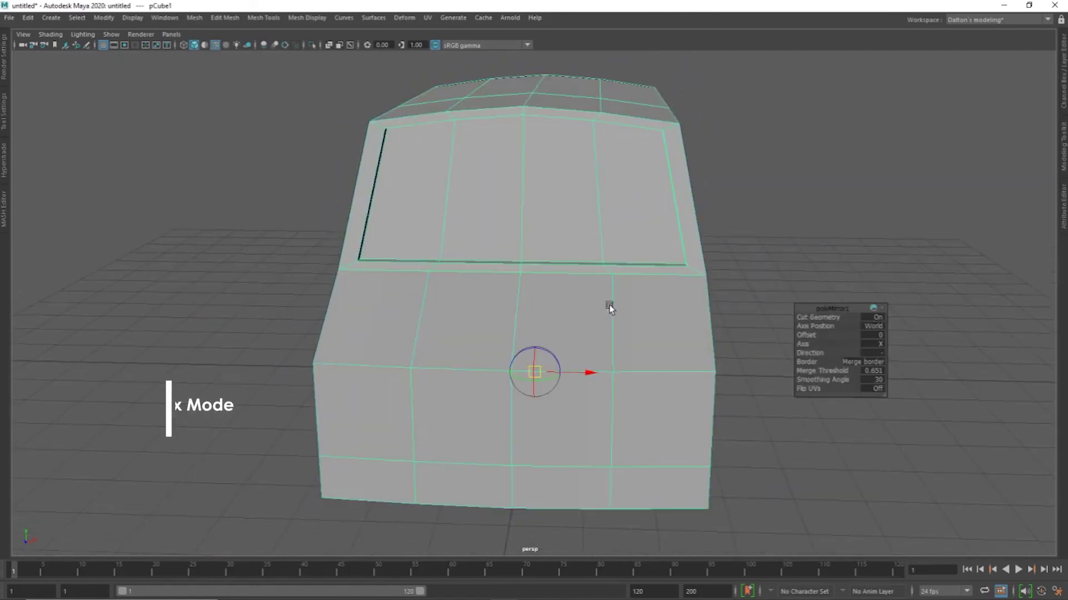
left_click_drag(621, 261, 635, 232, "alt")
left_click(620, 268)
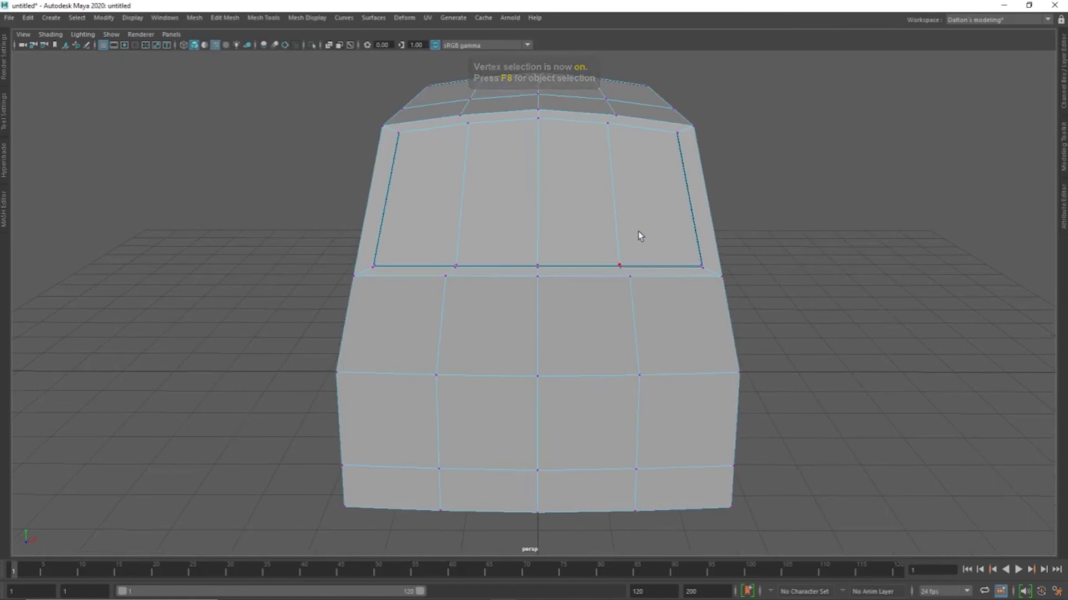
left_click_drag(639, 231, 639, 224)
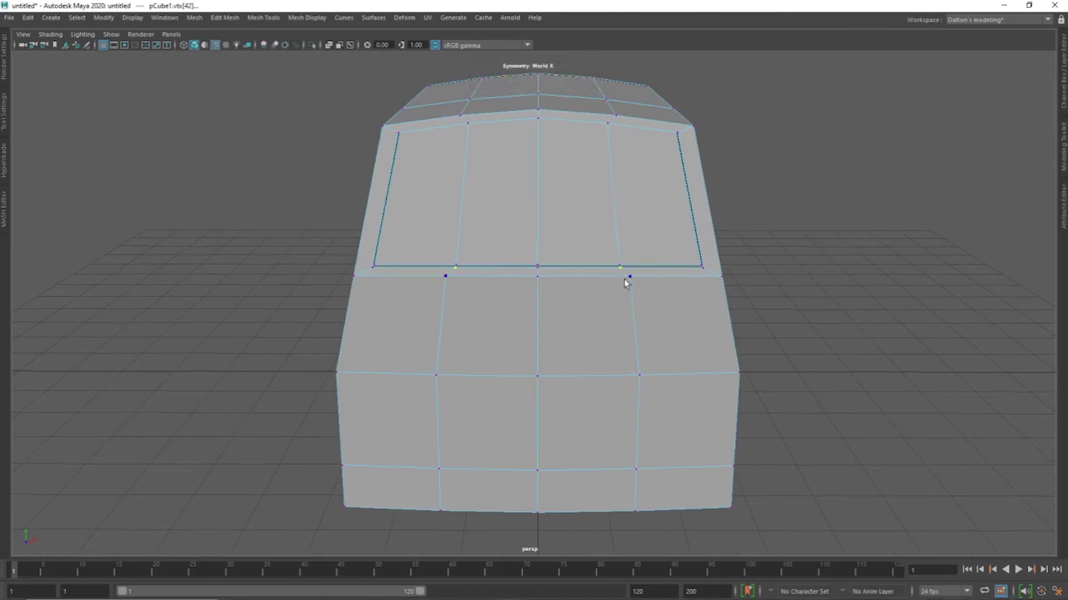
left_click_drag(627, 283, 557, 215, "alt")
scroll(580, 222, "up", 2)
scroll(680, 229, "up", 2)
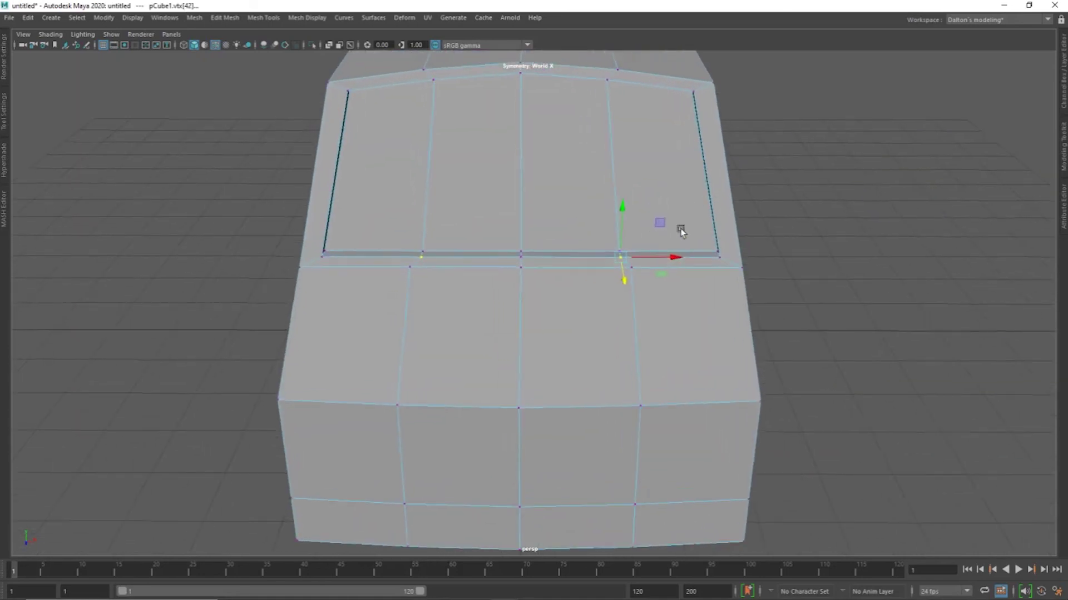
key("f")
Push the mirrored windshield edge vertices slightly outward along X.
scroll(559, 261, "down", 1)
scroll(333, 266, "down", 2)
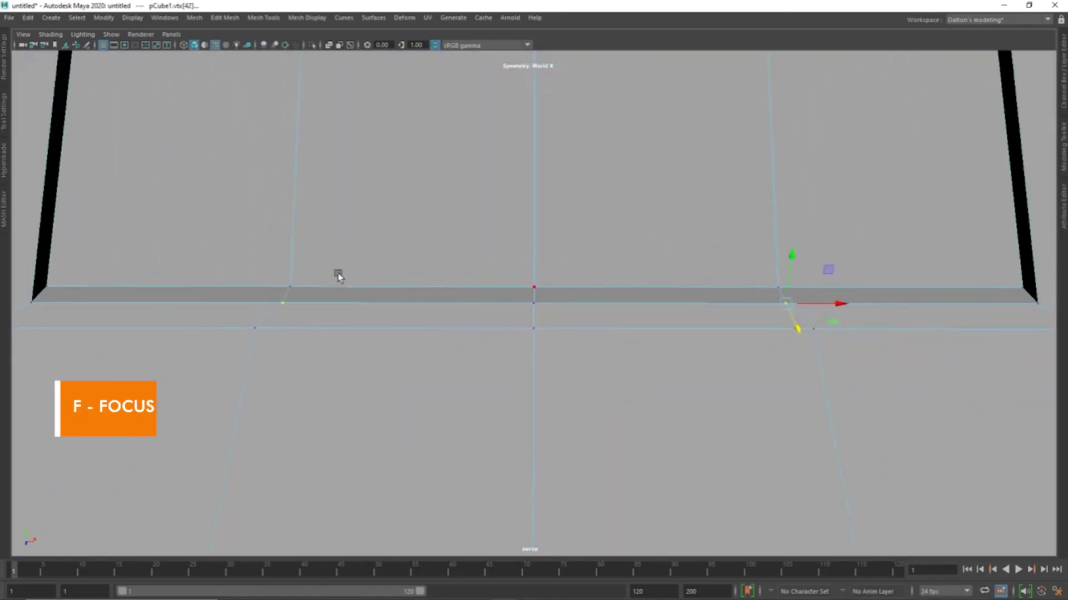
scroll(600, 278, "down", 2)
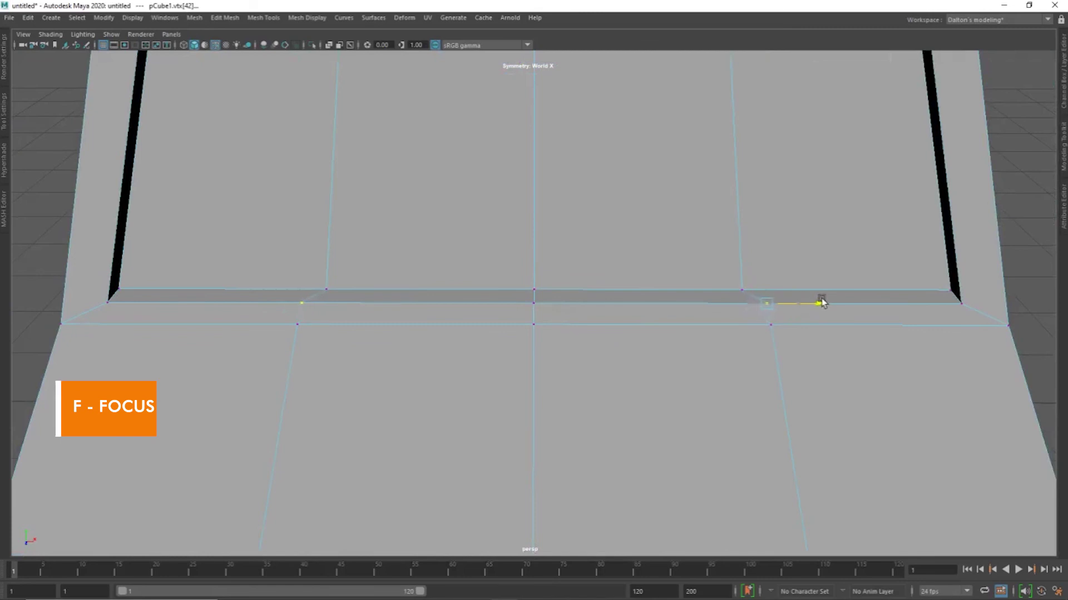
left_click_drag(822, 301, 828, 303)
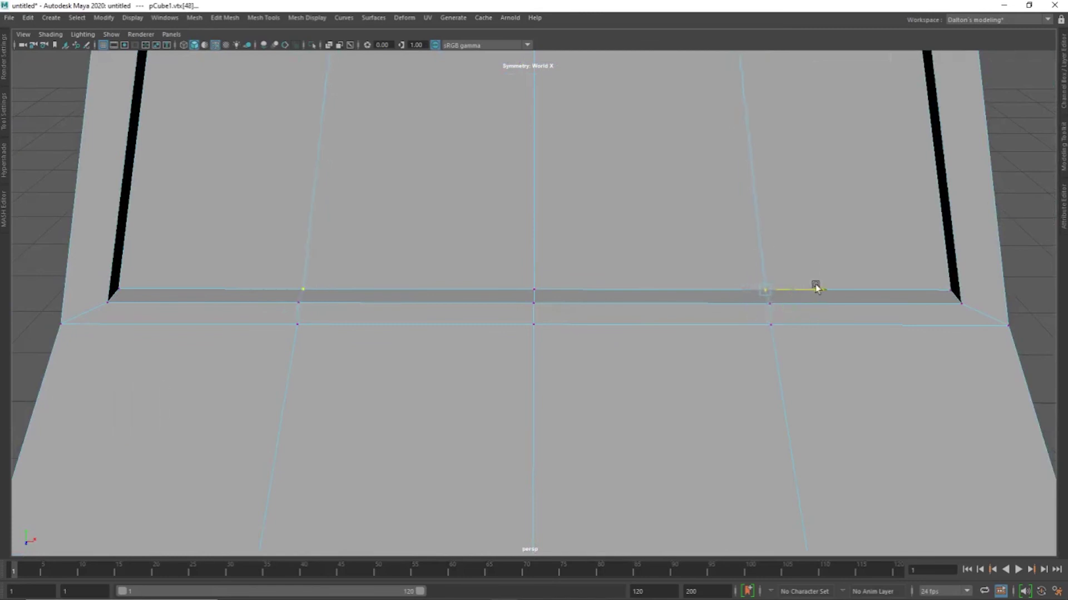
scroll(787, 238, "down", 2)
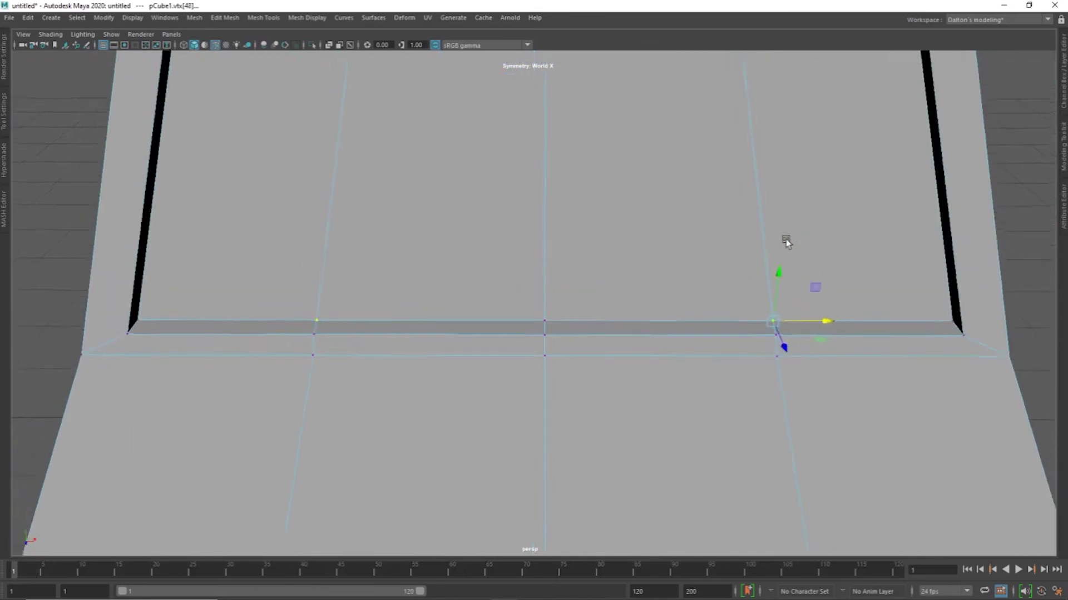
scroll(717, 291, "down", 2)
scroll(747, 158, "down", 2)
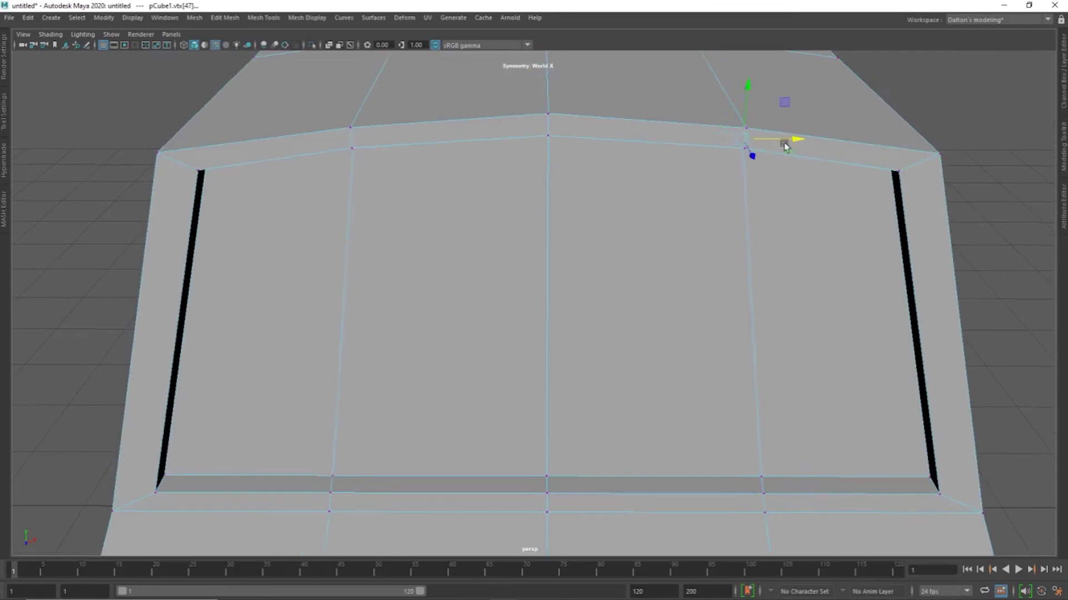
mouse_move(784, 145)
left_mouse_down("alt")
mouse_move(791, 136)
mouse_move(772, 162)
left_mouse_up("alt")
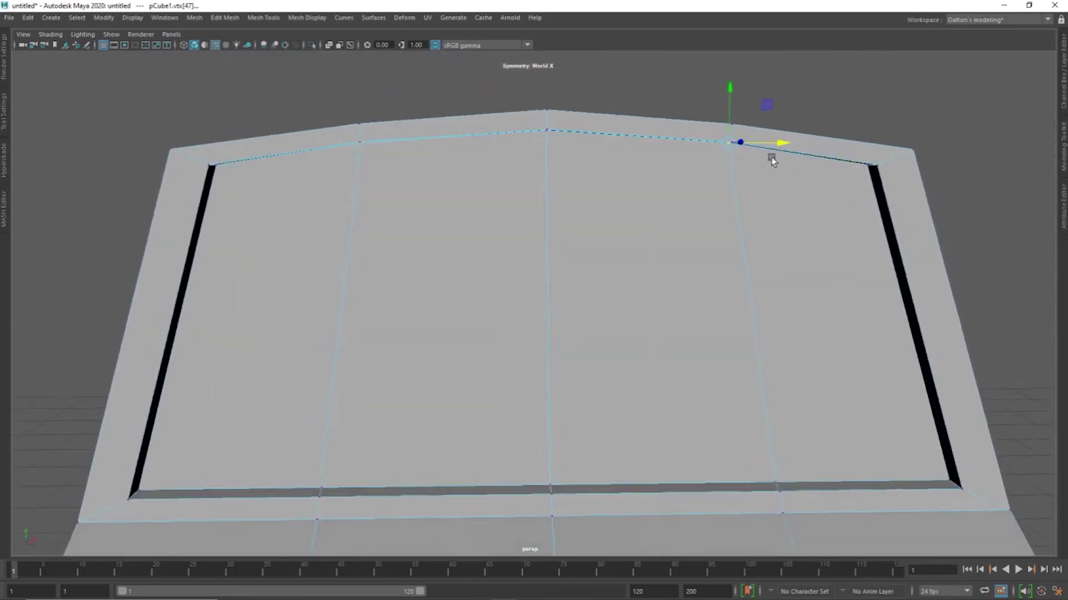
scroll(772, 161, "down", 3)
mouse_move(732, 209)
left_mouse_down("alt")
mouse_move(832, 215)
mouse_move(703, 191)
mouse_move(810, 200)
mouse_move(763, 100)
mouse_move(732, 189)
mouse_move(706, 214)
mouse_move(653, 219)
mouse_move(667, 233)
mouse_move(601, 217)
mouse_move(551, 236)
mouse_move(593, 247)
mouse_move(606, 240)
mouse_move(536, 221)
mouse_move(772, 226)
mouse_move(736, 208)
left_mouse_up("alt")
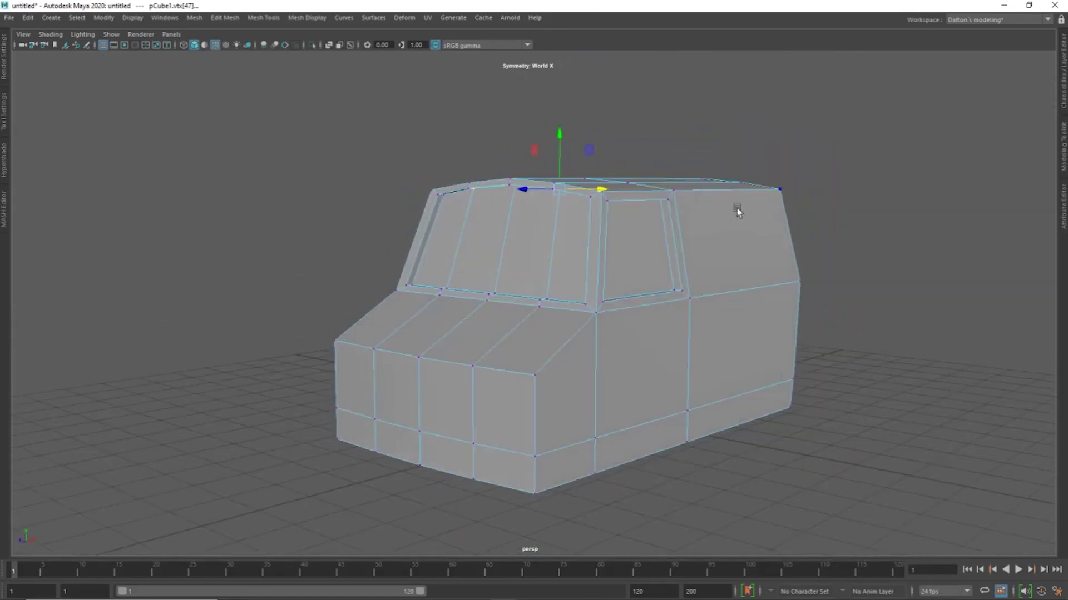
Return to Object Mode, orbit to inspect the finished van, and bring up the window switcher.
right_click_drag(736, 208, 775, 191)
left_click(838, 192)
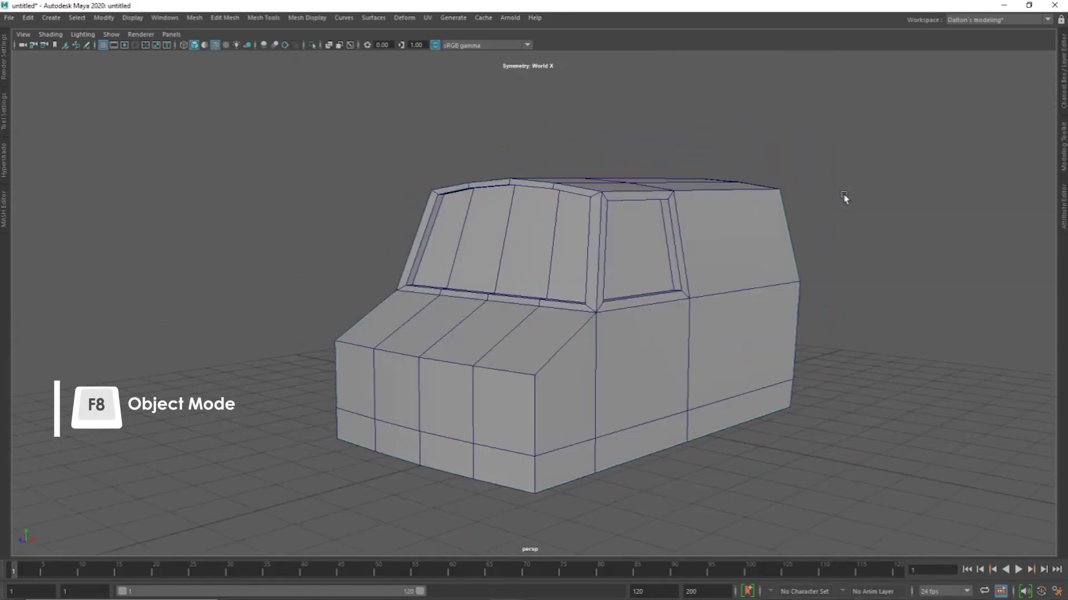
mouse_move(844, 197)
left_mouse_down("alt")
mouse_move(712, 202)
mouse_move(692, 248)
mouse_move(813, 249)
mouse_move(771, 260)
left_mouse_up("alt")
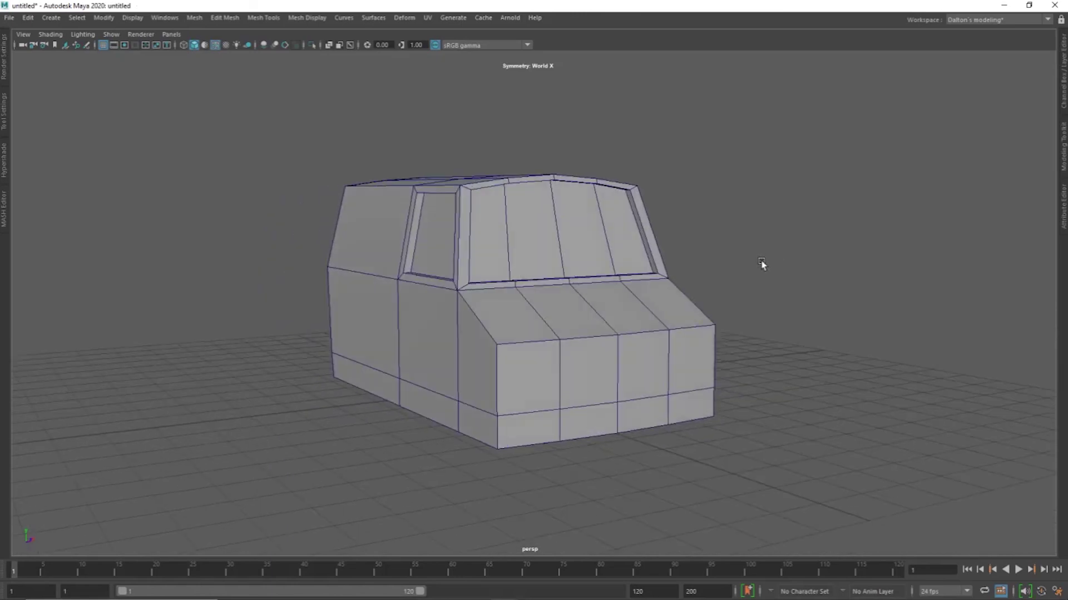
mouse_move(711, 258)
left_mouse_down("alt")
mouse_move(543, 289)
mouse_move(422, 267)
mouse_move(557, 257)
mouse_move(585, 274)
mouse_move(489, 291)
mouse_move(558, 261)
left_mouse_up("alt")
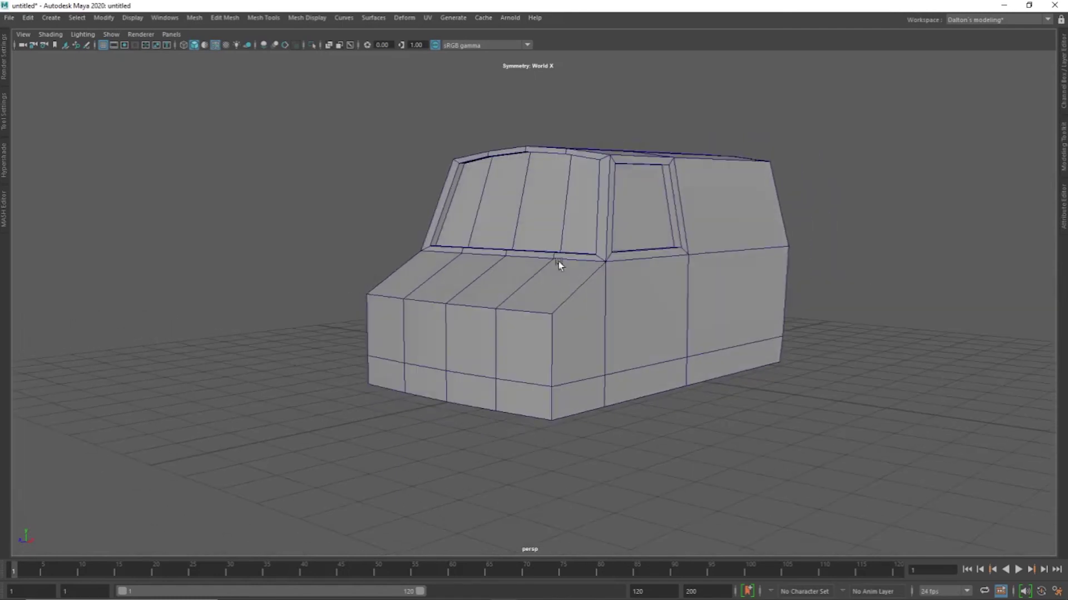
key("alt+Tab")
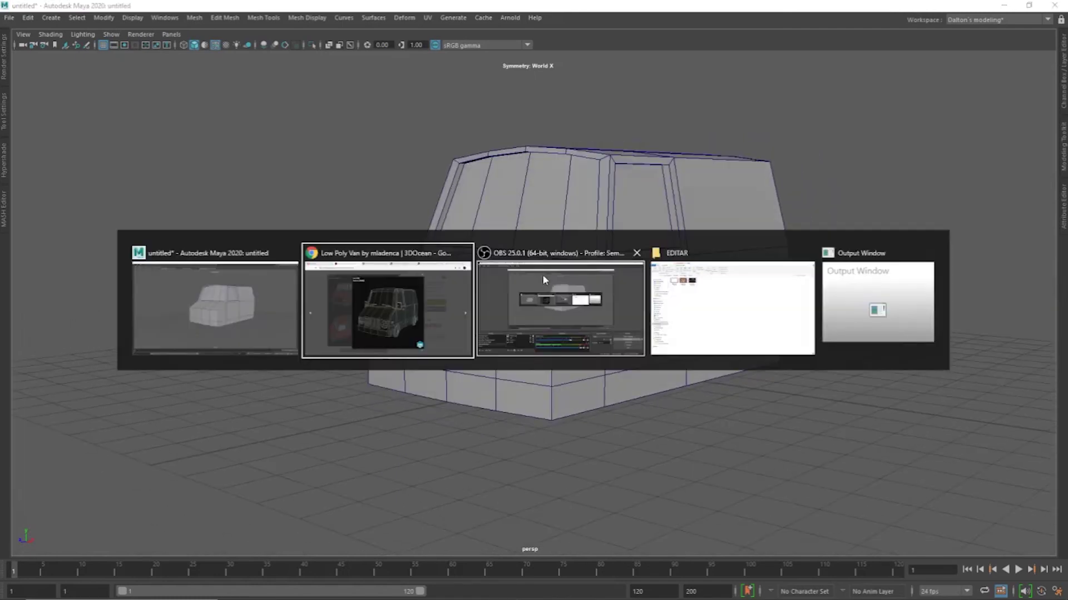
key("alt+Tab")
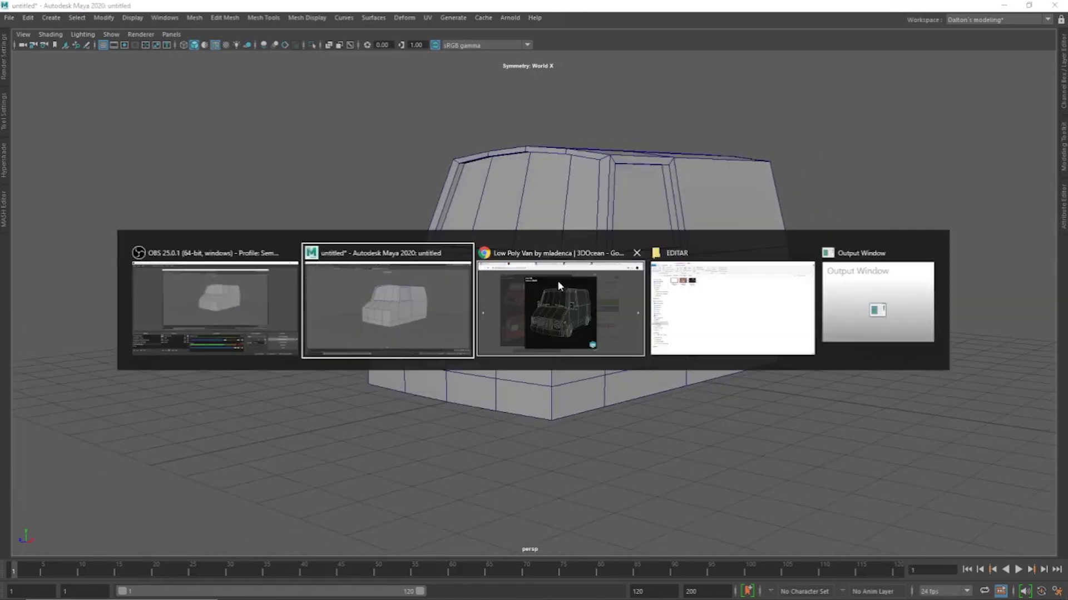